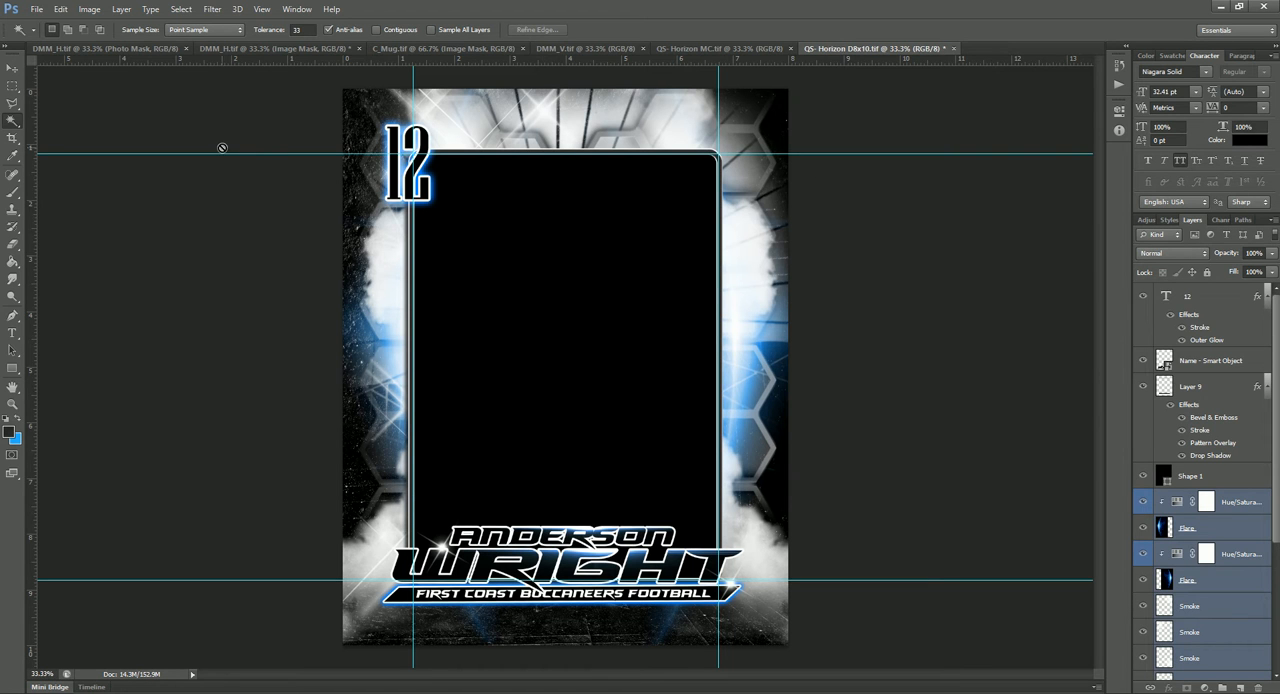
Step: Hide the number 12 text layer and the Name - Smart Object layer
left_click(9, 75)
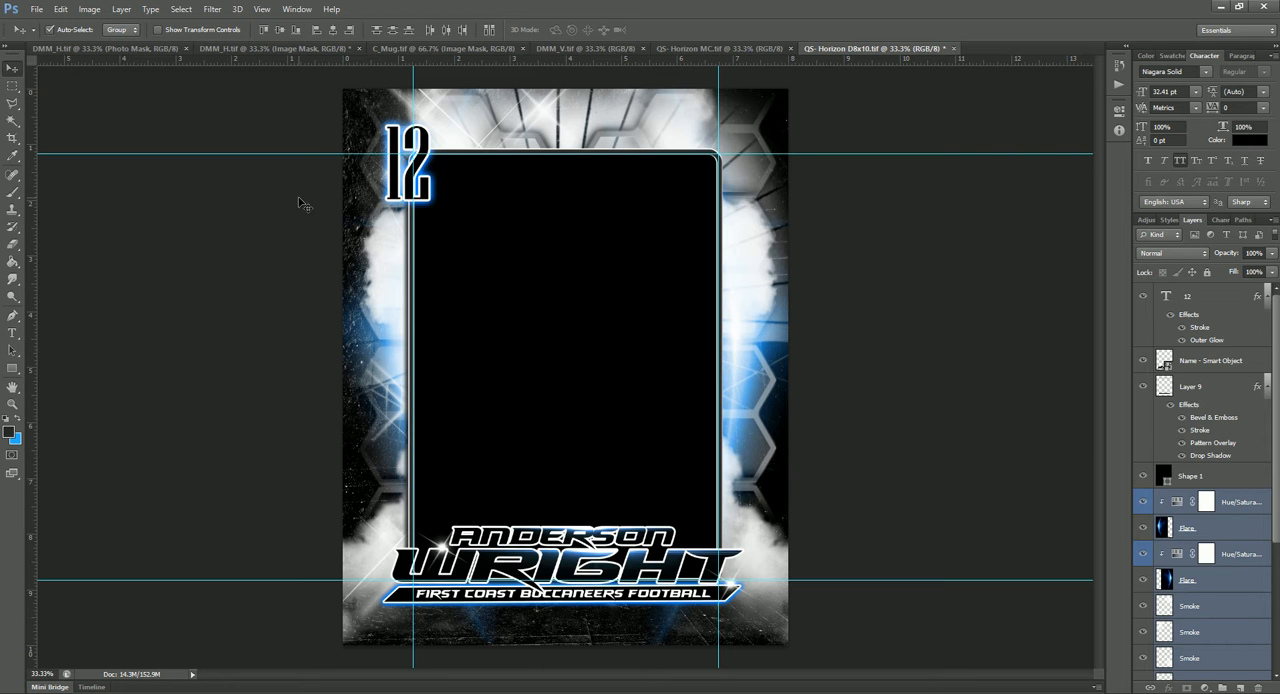
left_click(395, 186)
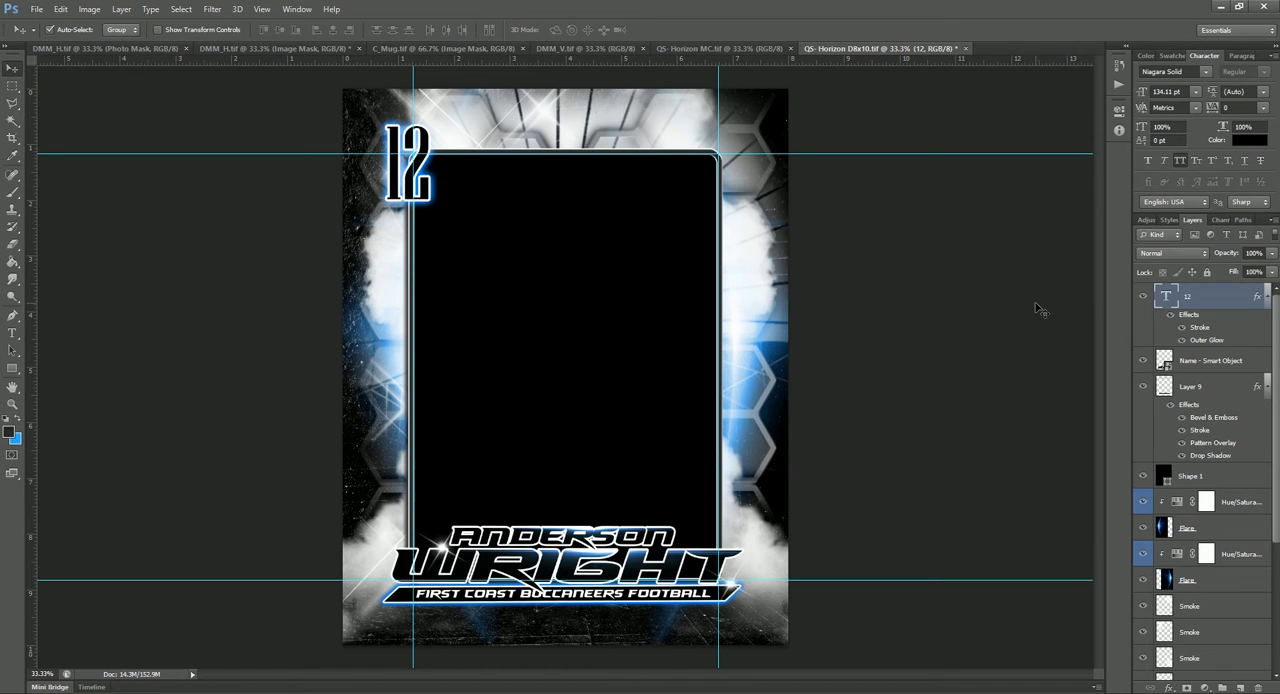
left_click(1145, 297)
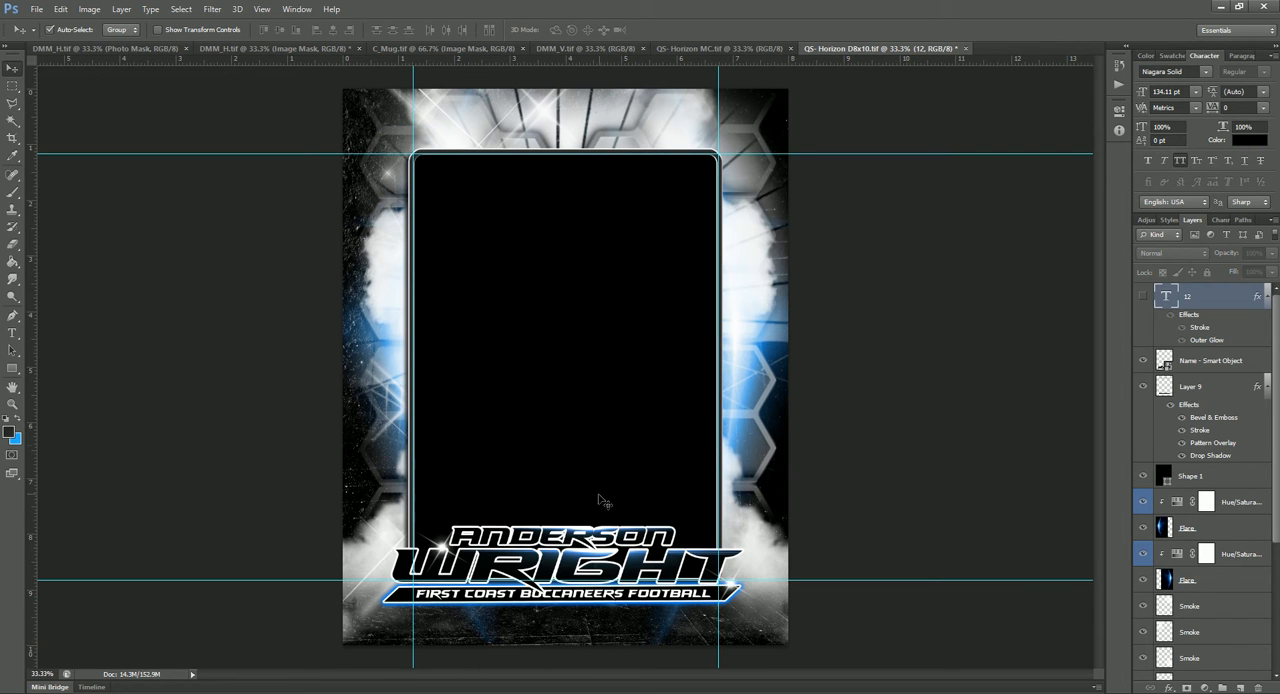
left_click(592, 538)
left_click(1143, 360)
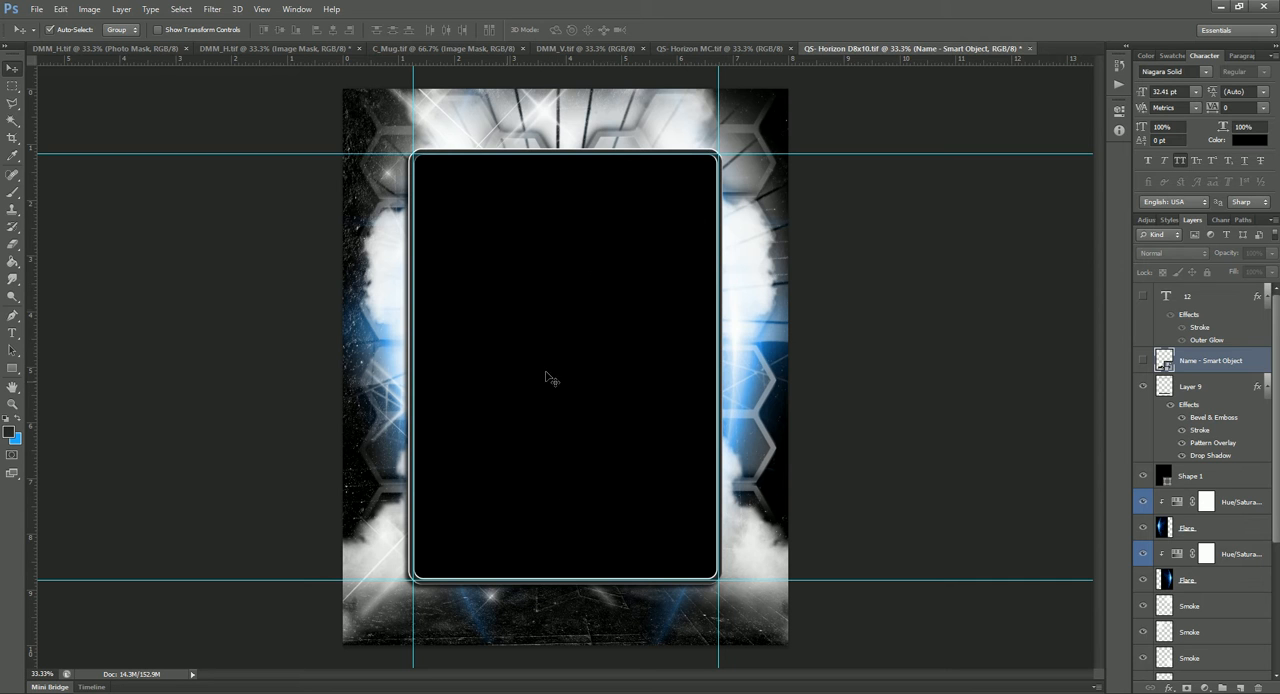
Step: Rasterize the Shape 1 layer that fills the photo opening
left_click(570, 313)
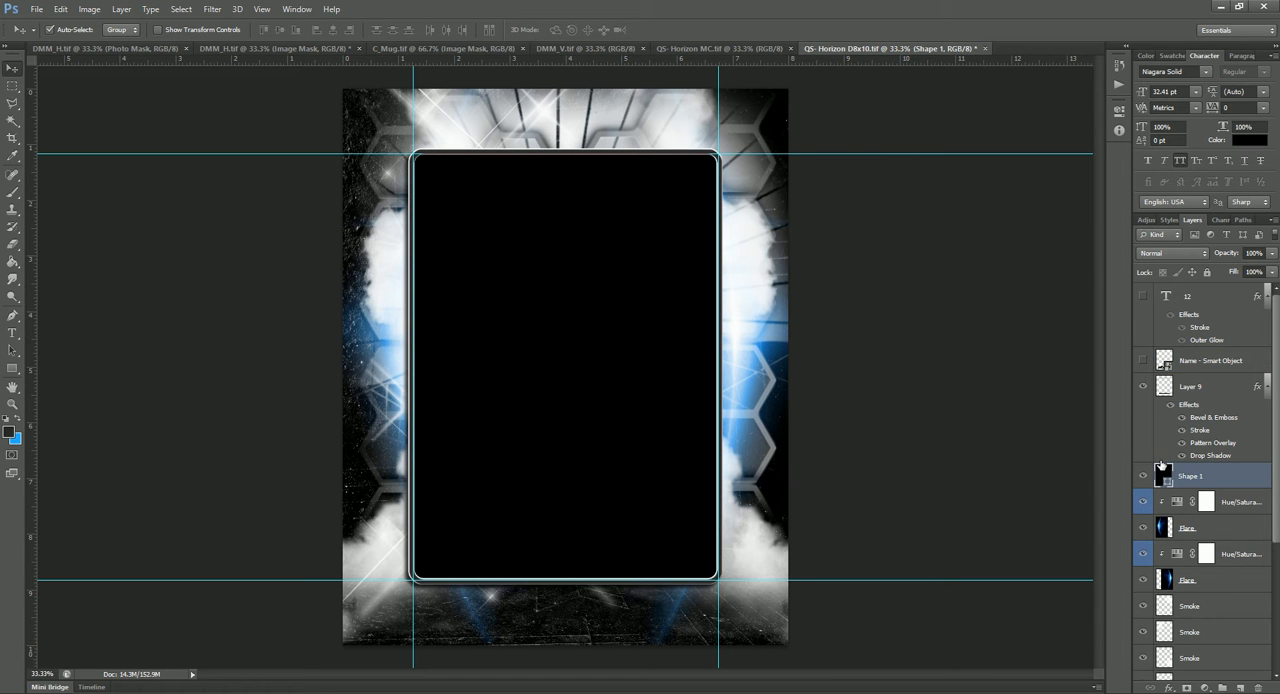
right_click(1222, 477)
left_click(1099, 288)
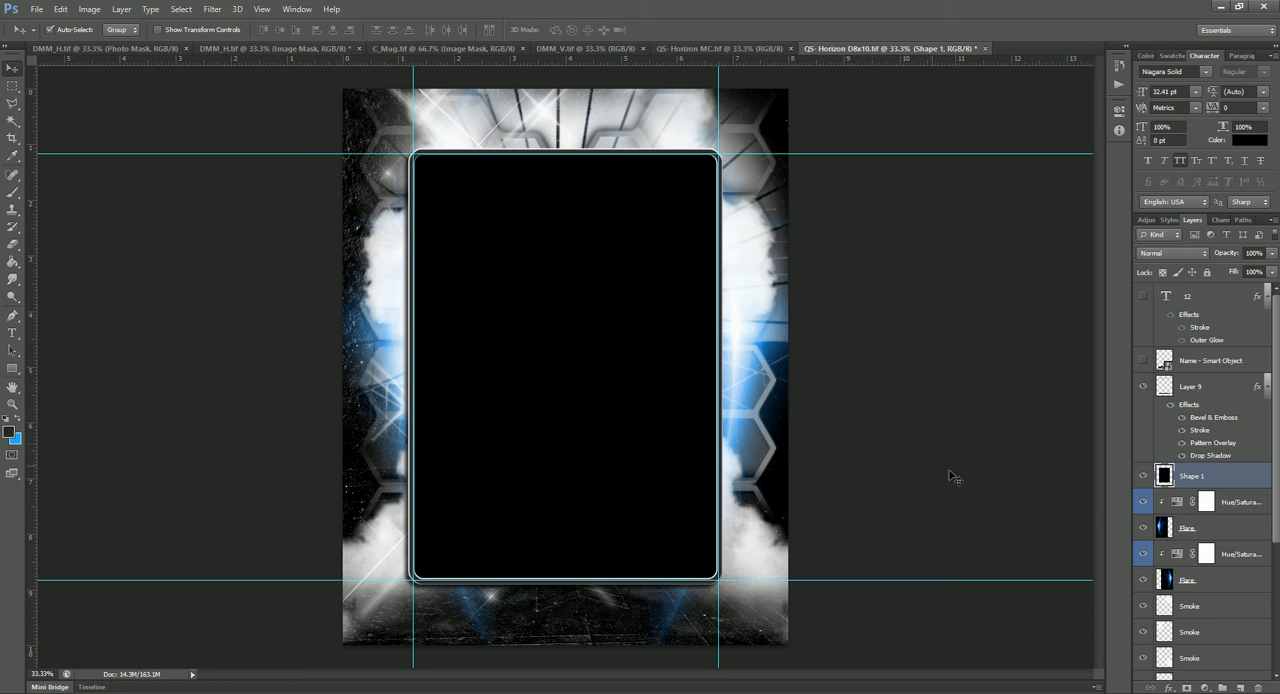
Step: Merge all layers from the upper Hue/Saturation adjustment below Shape 1 down to Background into one layer
left_click(1232, 504)
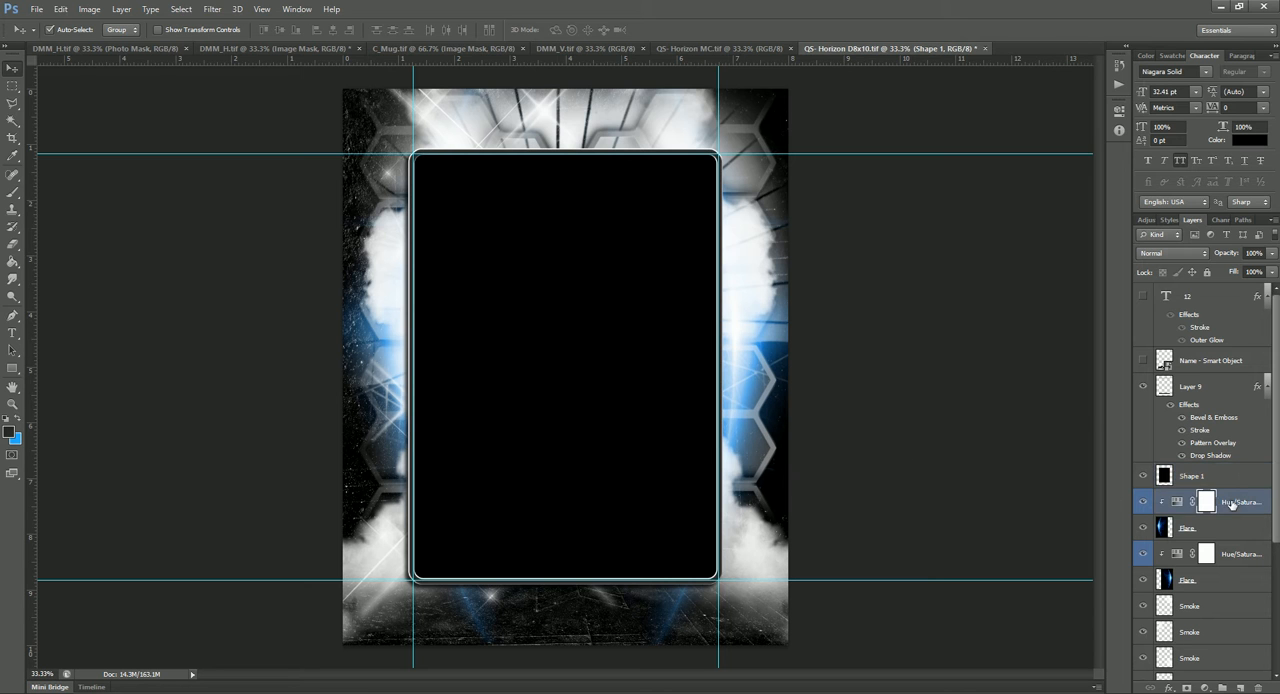
scroll(1206, 551, "down", 4)
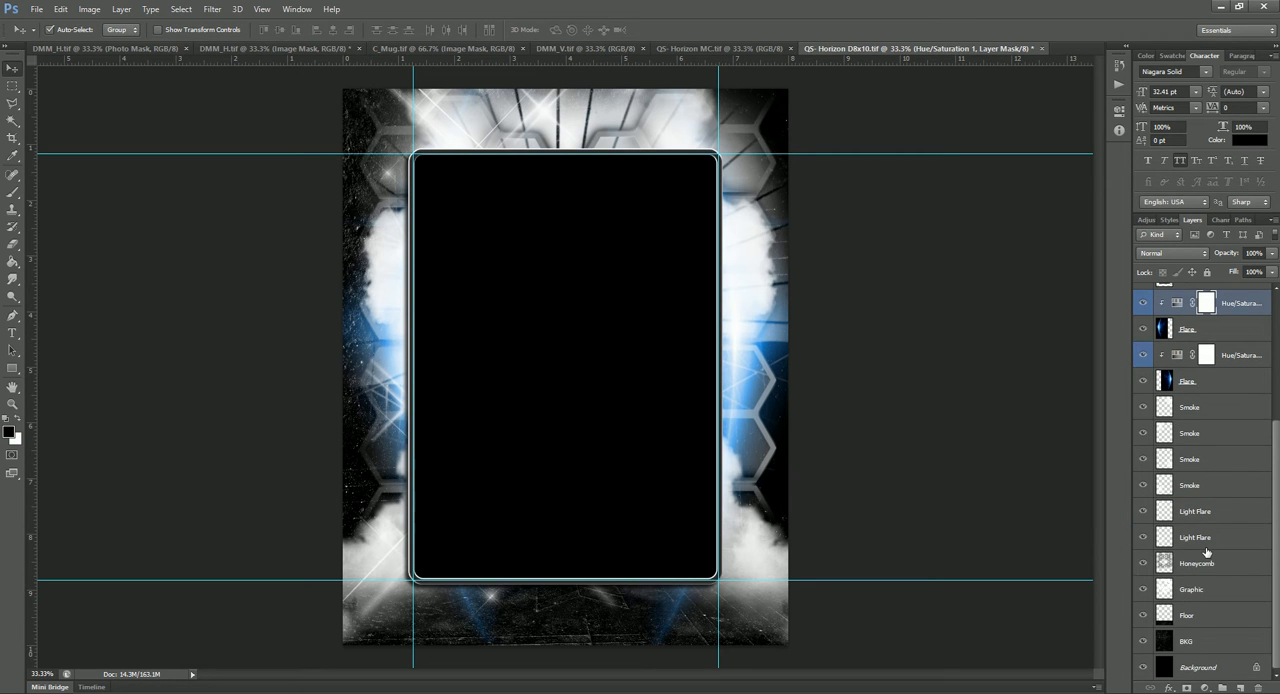
left_click(1199, 668, "shift")
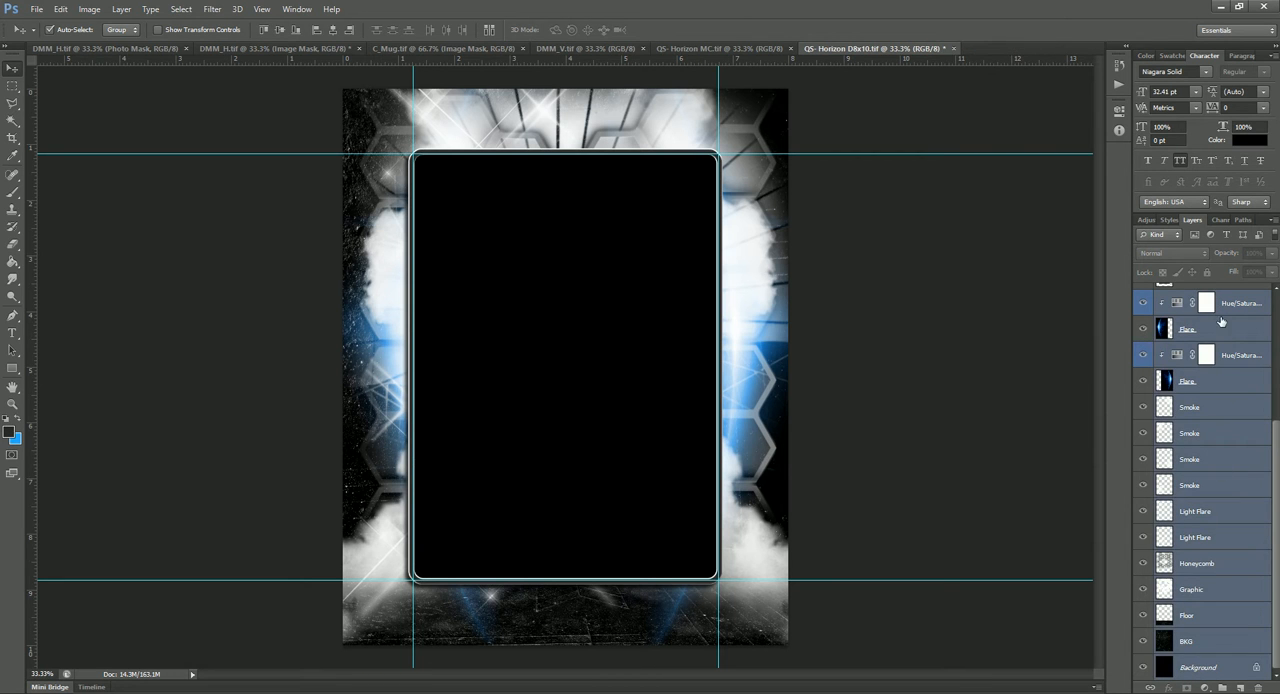
right_click(1226, 568)
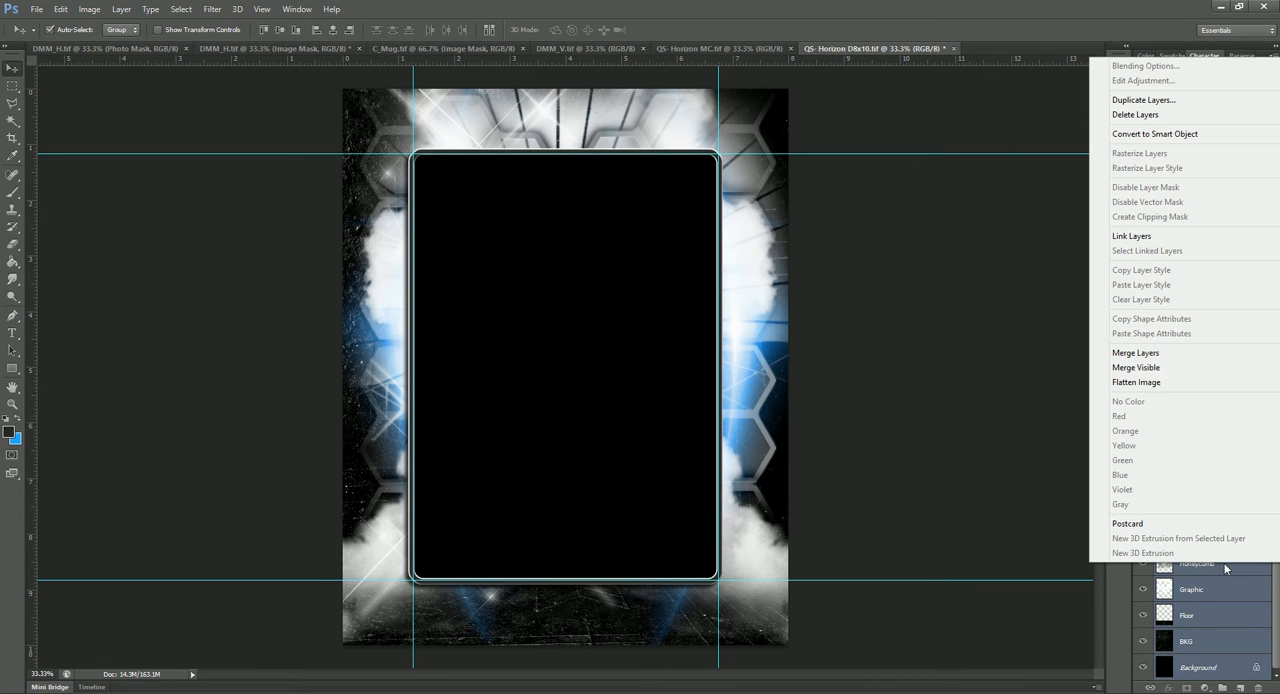
left_click(1166, 354)
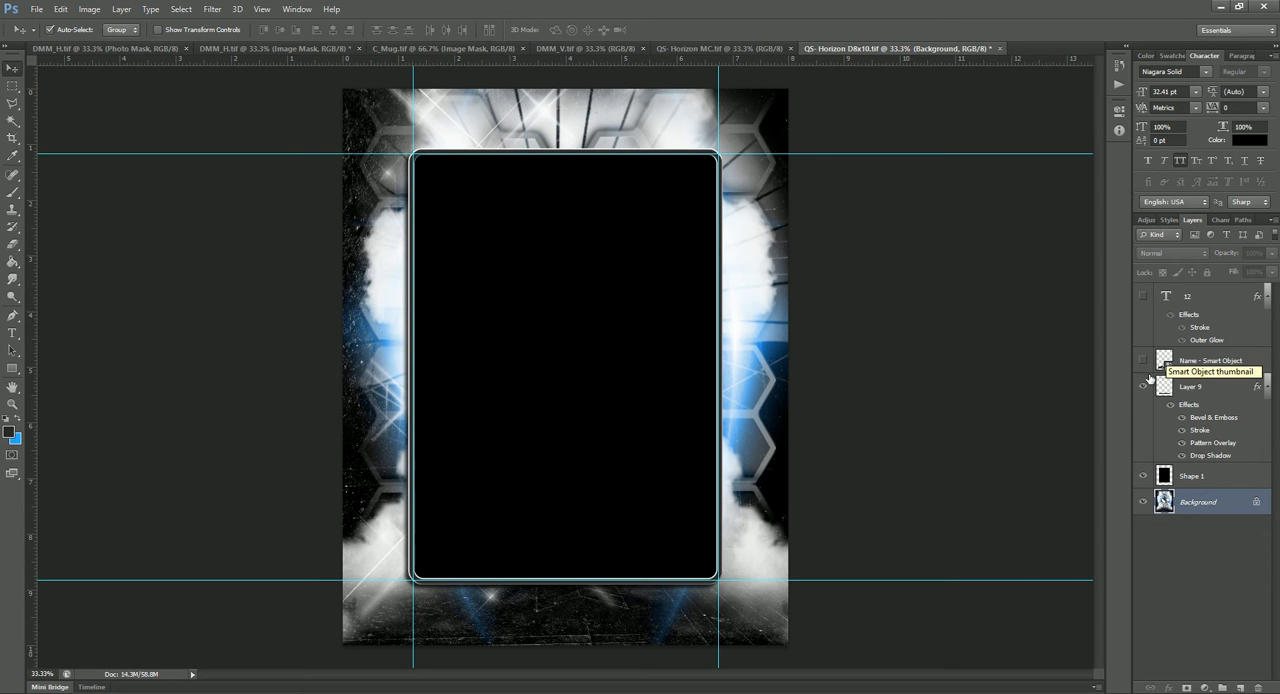
Step: Select the empty area around the black rectangle on the Shape 1 layer with the Magic Wand
left_click(1223, 475)
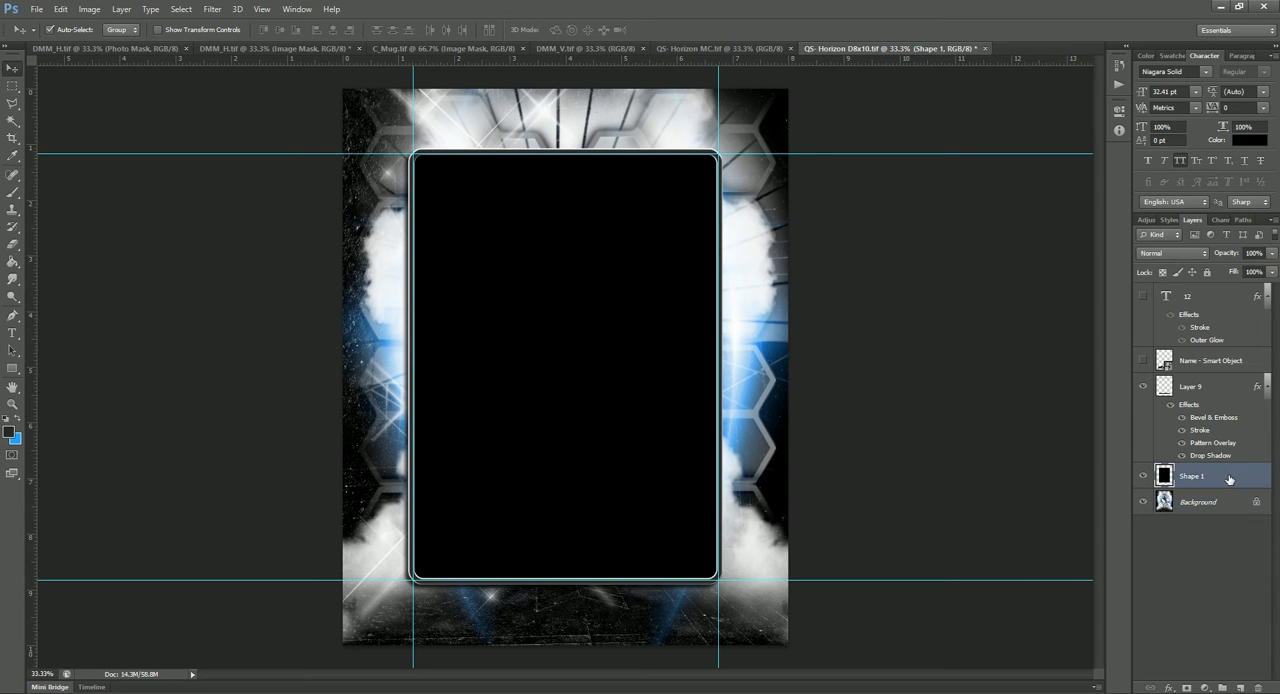
left_click(12, 121)
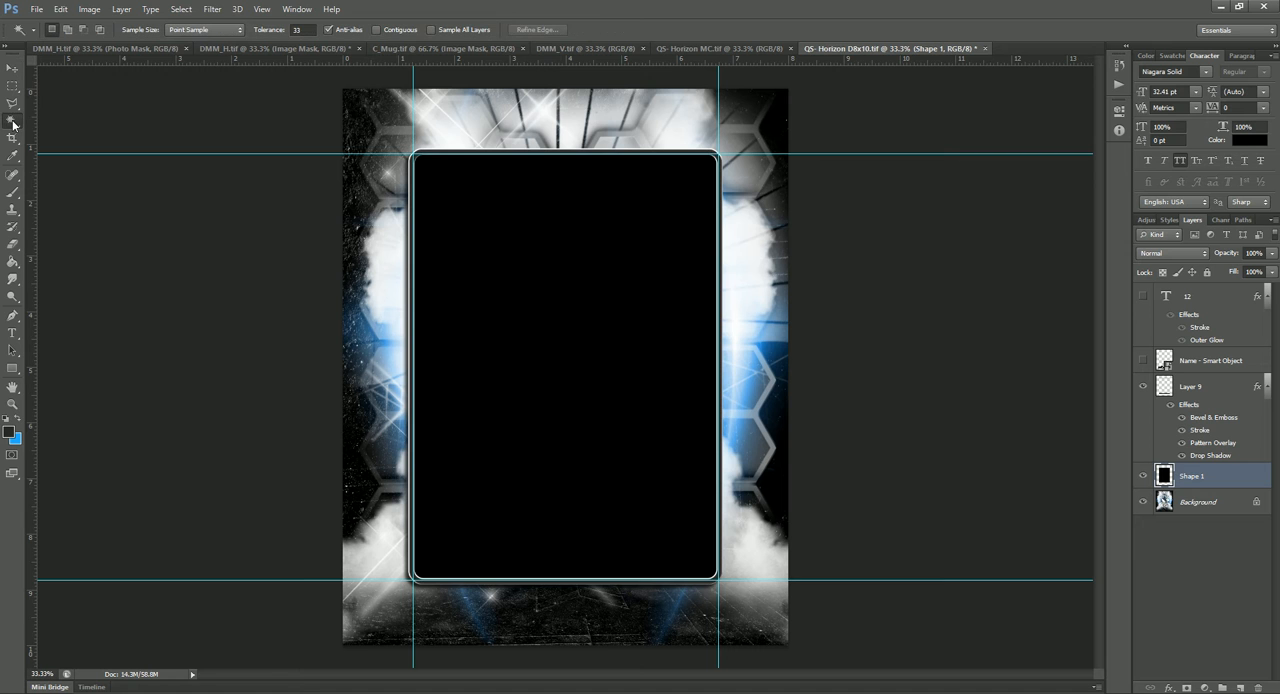
left_click(473, 127)
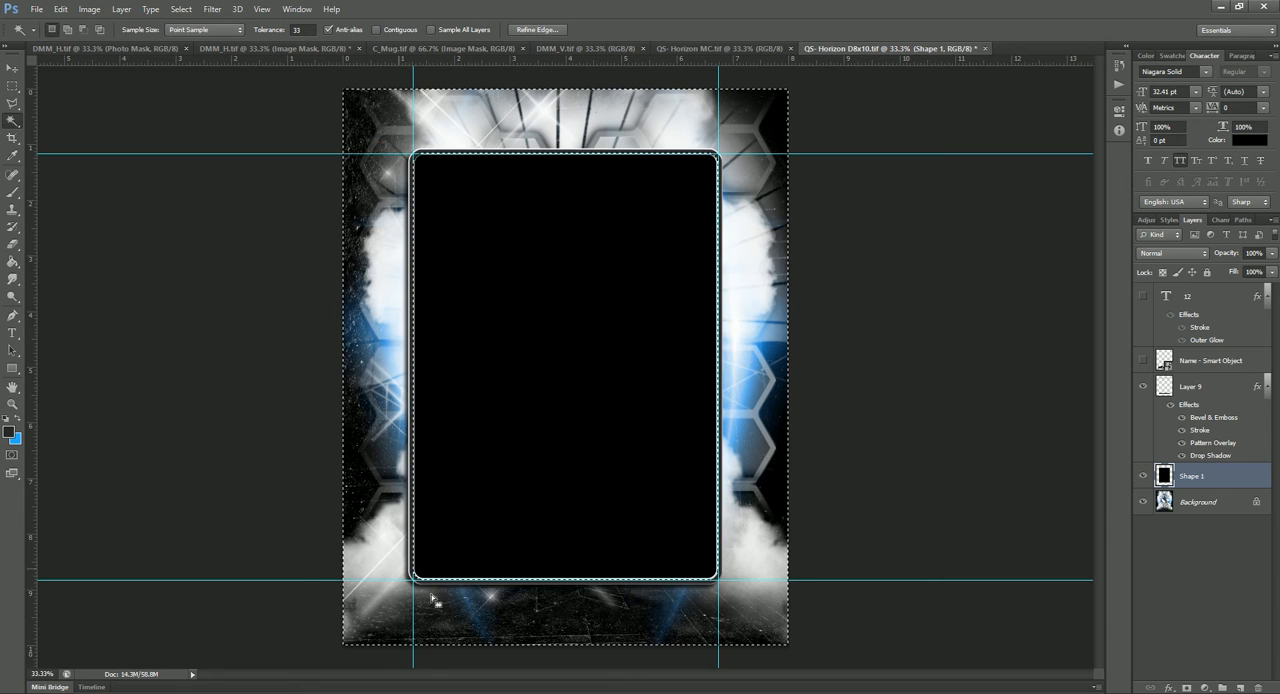
Step: Copy the selected area of the Background to a new layer, and hide Shape 1 and the original Background
left_click(1210, 503)
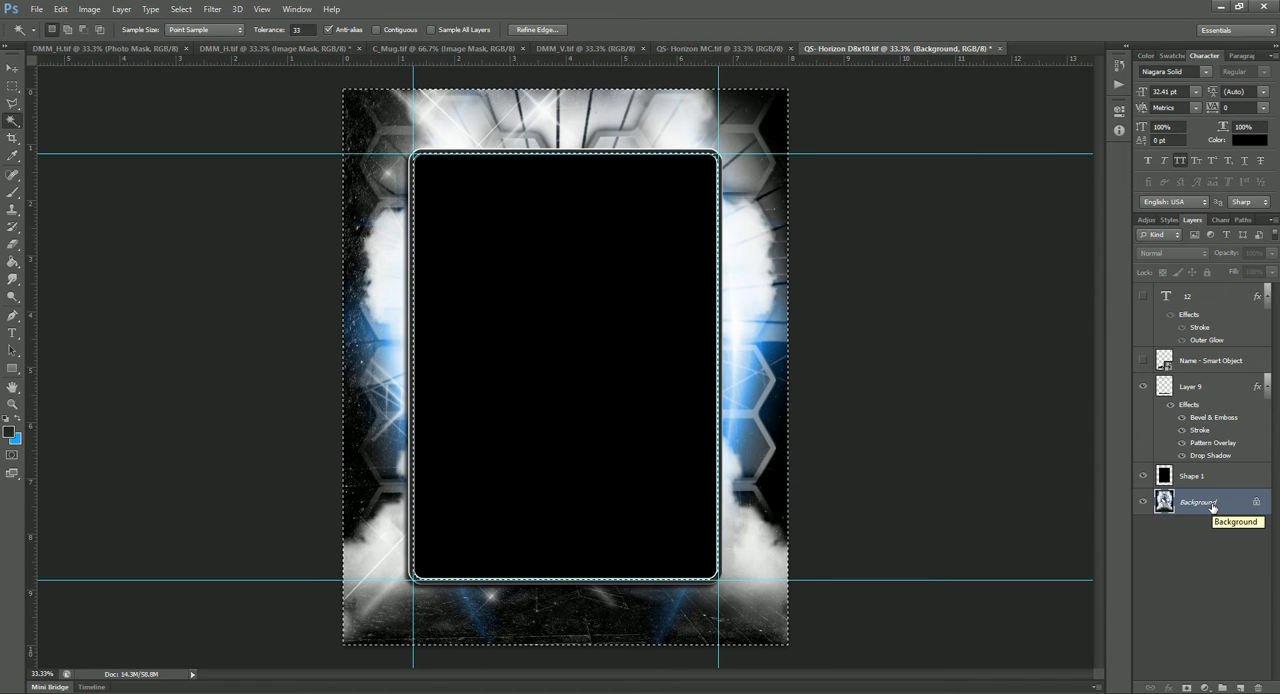
key("ctrl+j")
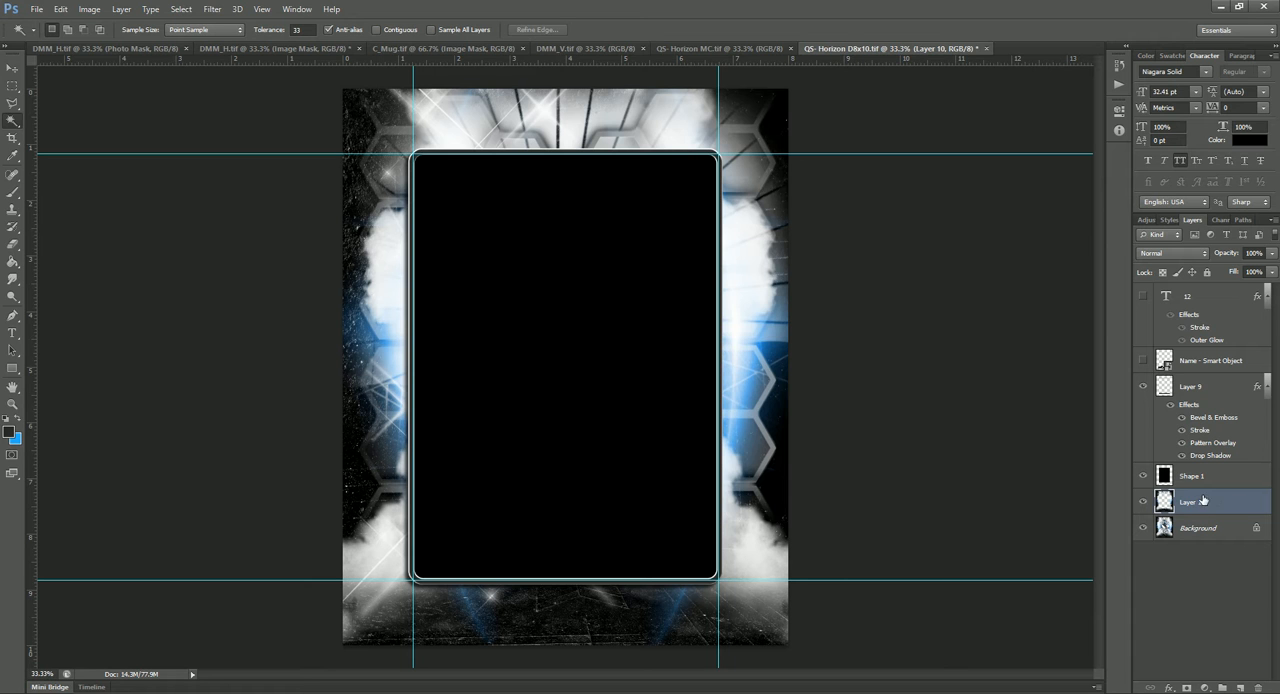
left_click(1143, 477)
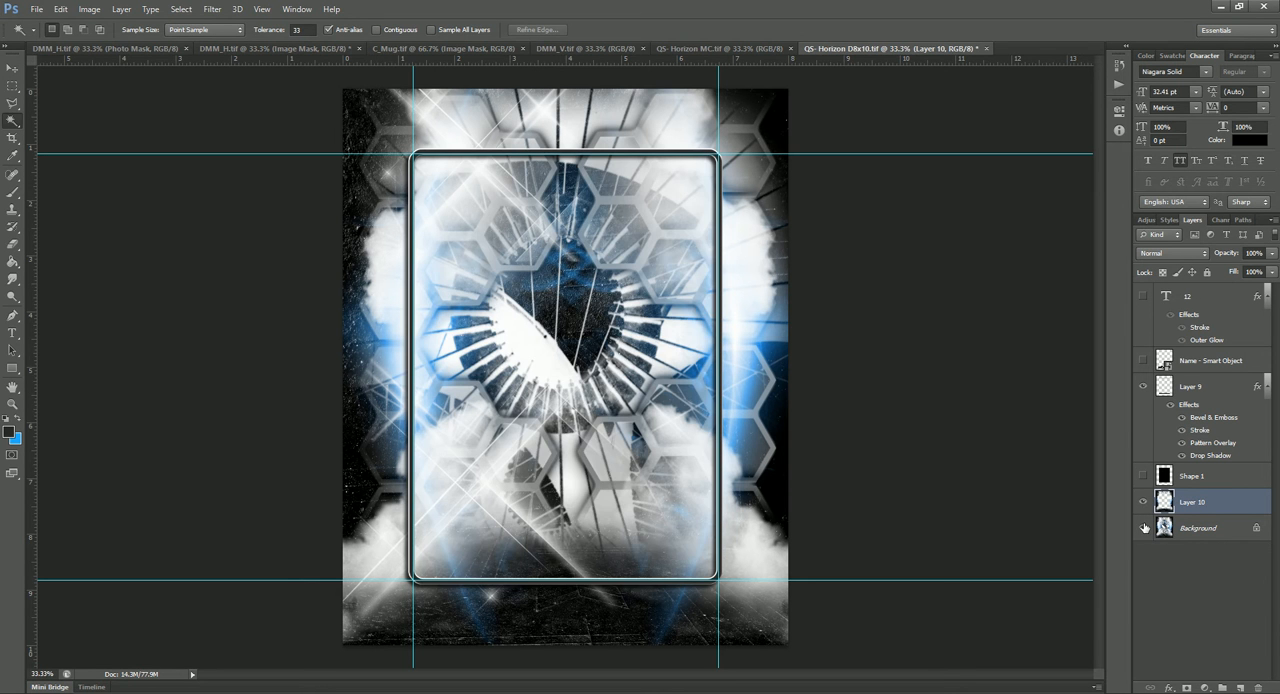
left_click(1144, 529)
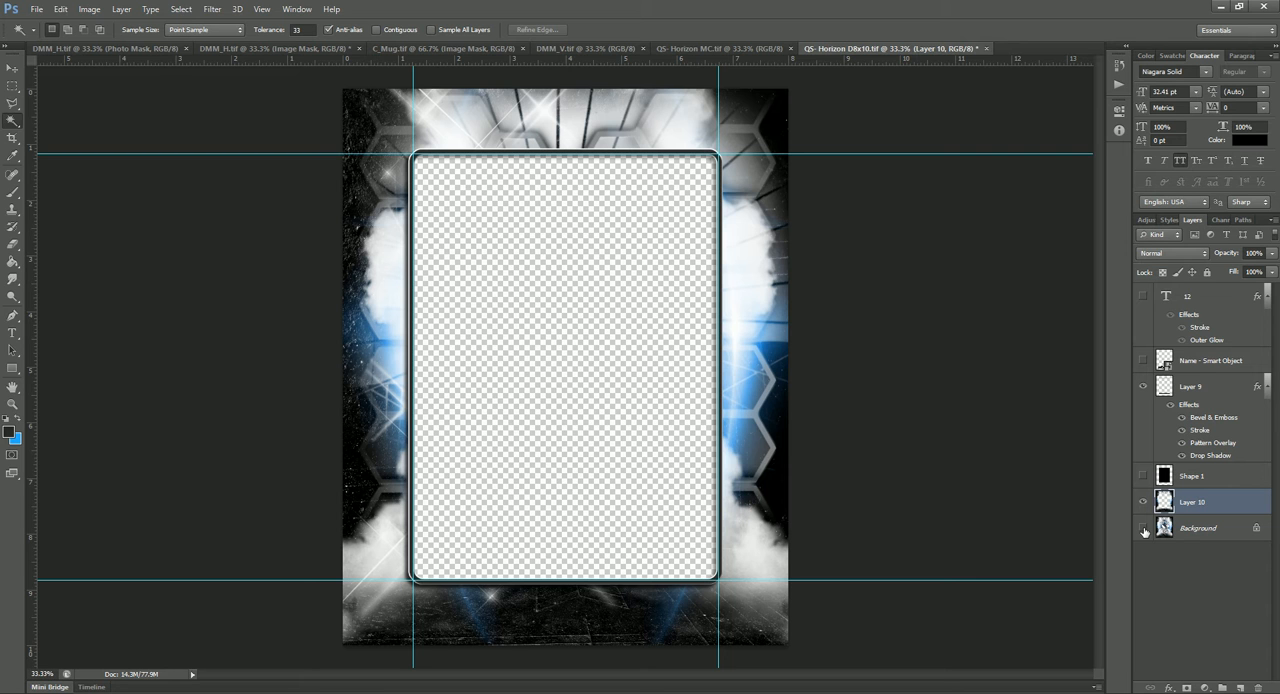
Step: Close the QS- Horizon 8x10 template document
left_click(988, 49)
left_click(655, 264)
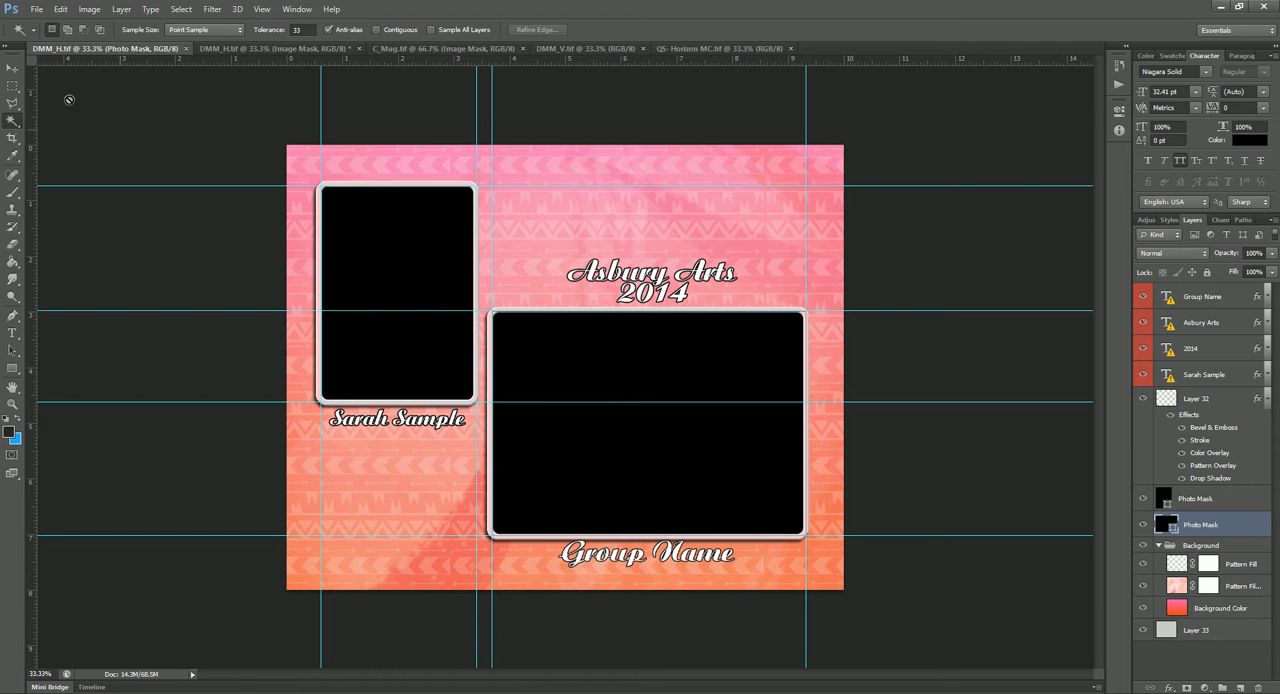
Step: Hide the four text layers at the top of the layer stack in DMM_H.tif
left_click(18, 72)
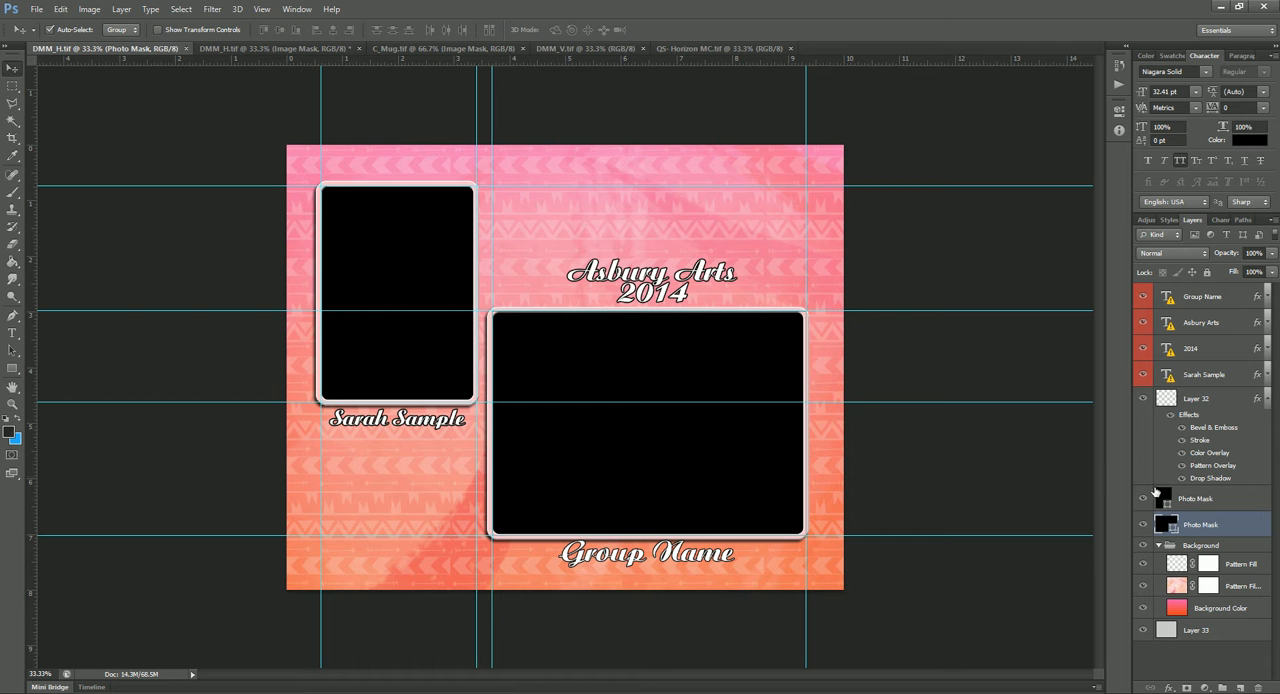
left_click_drag(1143, 378, 1146, 300)
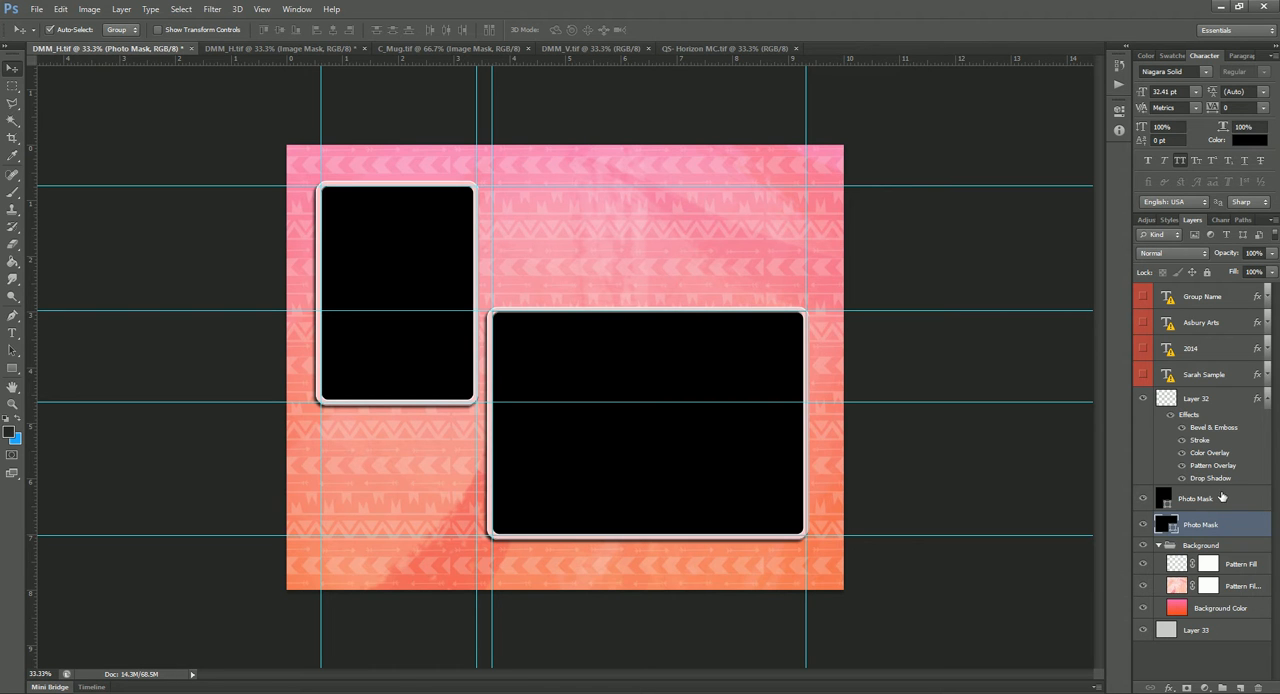
Step: Merge the two Photo Mask shape layers into one and rasterize the merged layer
left_click(1235, 499, "shift")
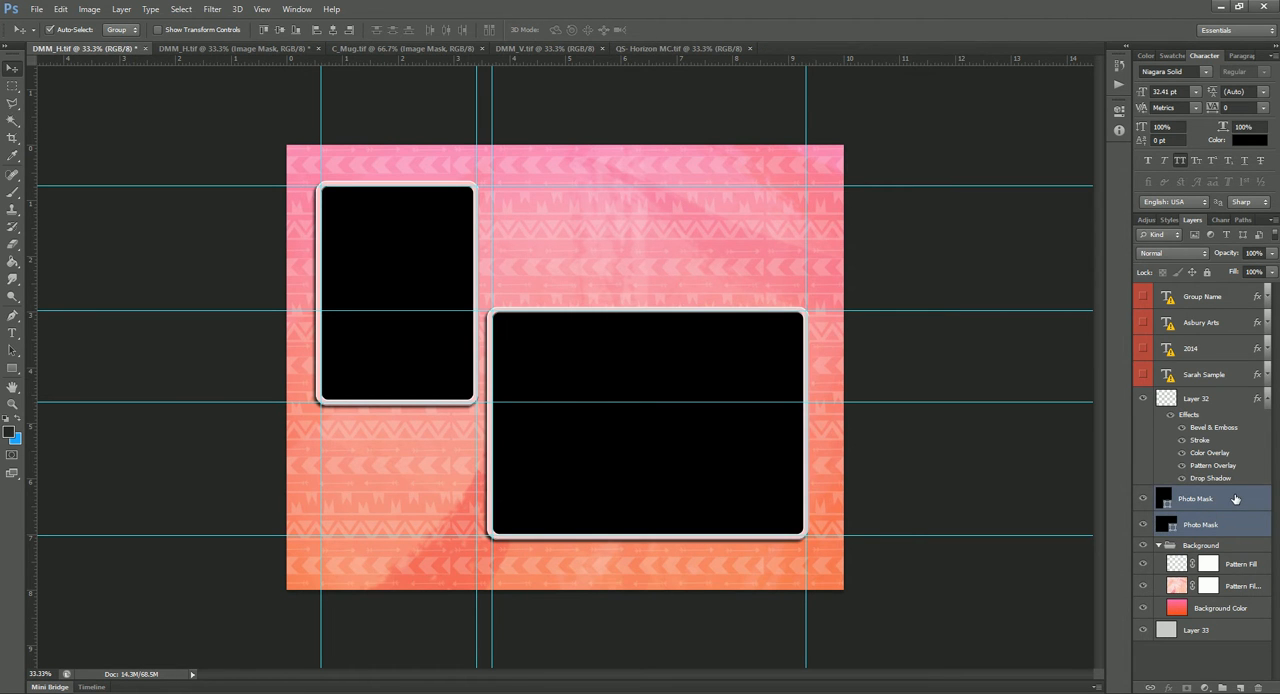
right_click(1235, 499)
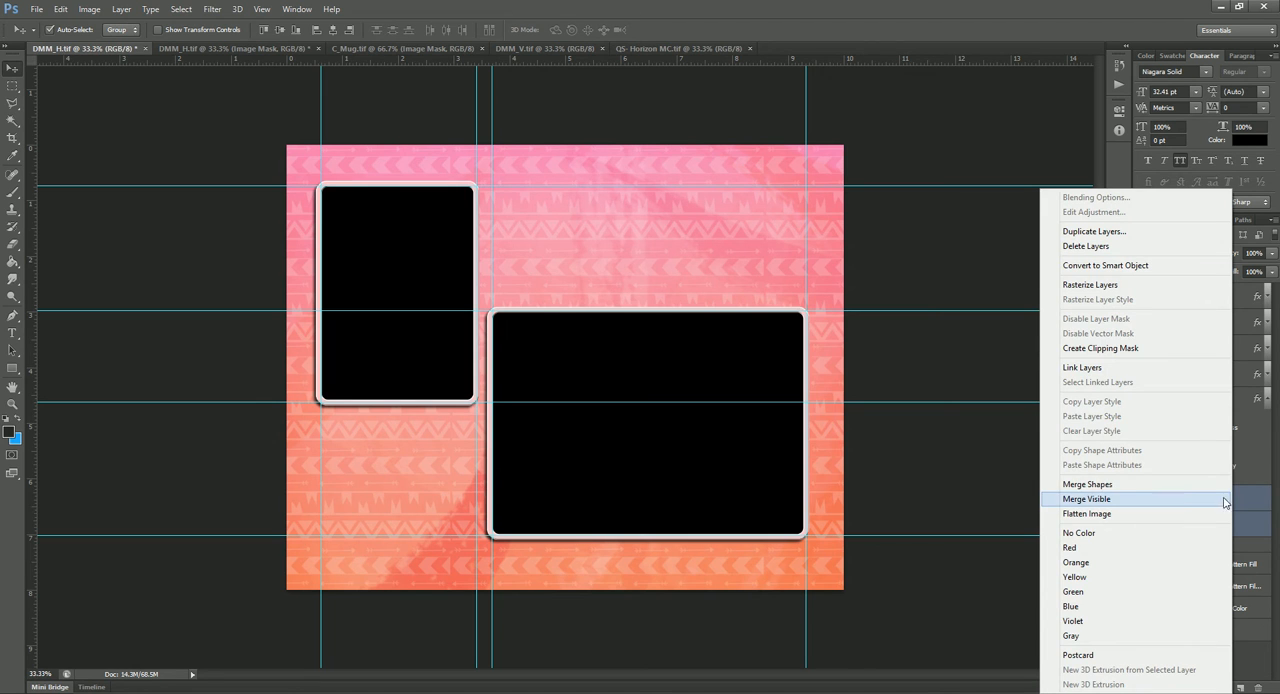
left_click(1136, 486)
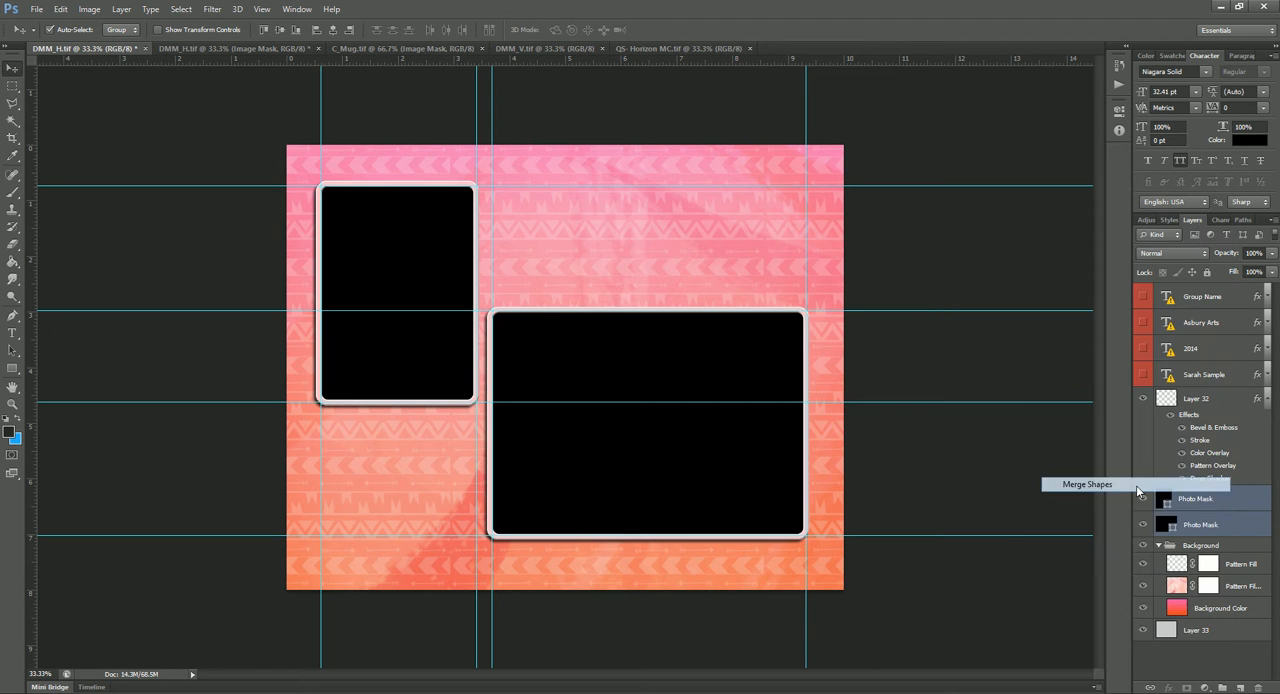
right_click(1235, 501)
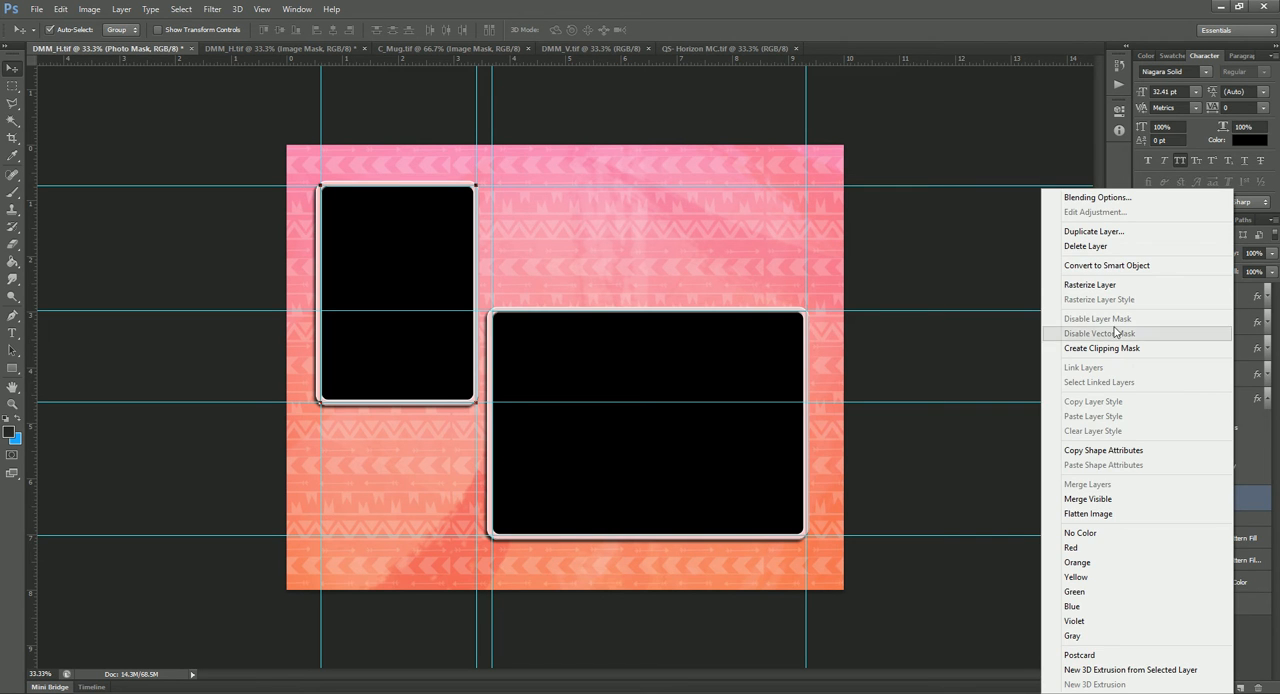
left_click(1107, 289)
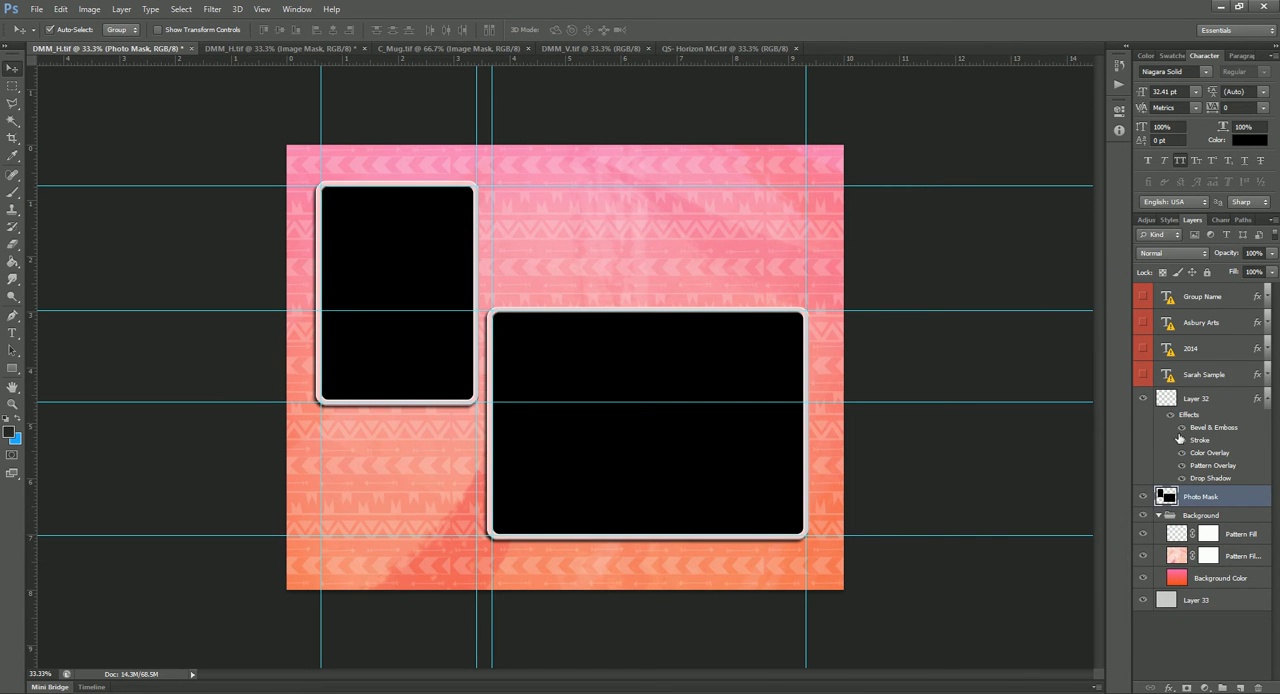
Step: Merge the Background group with its fill layers and Layer 33 into a single layer
left_click(1199, 517)
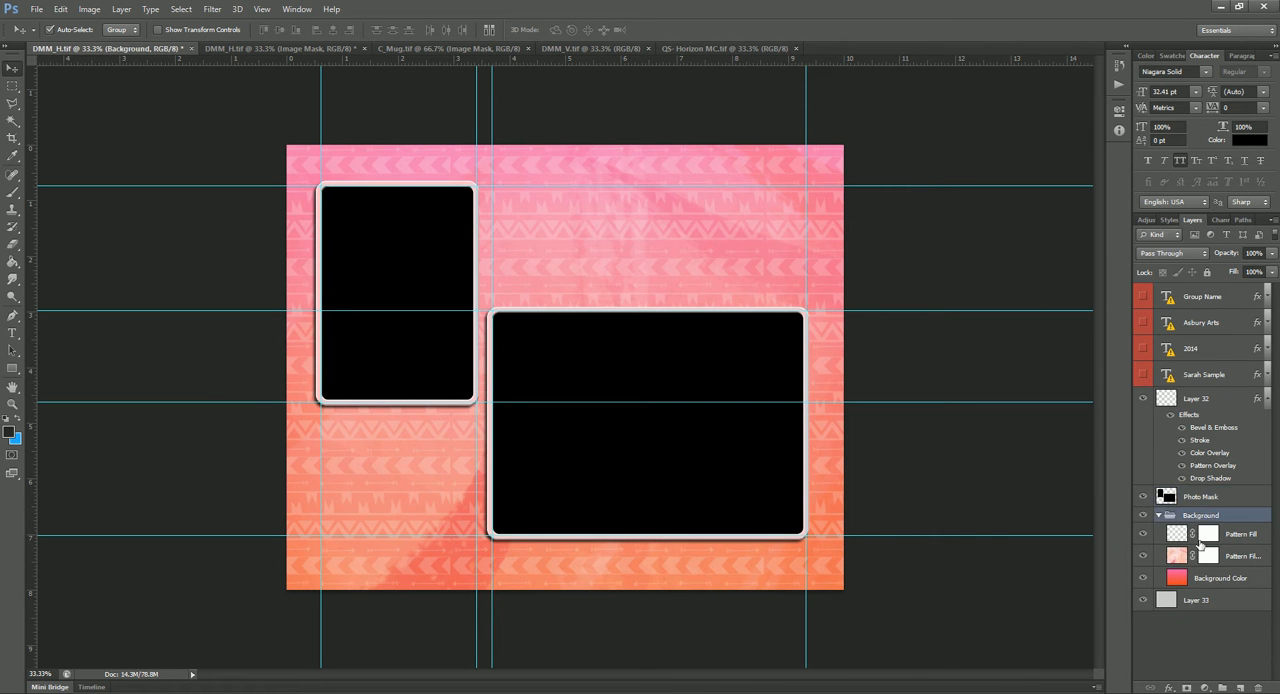
left_click(1200, 599, "shift")
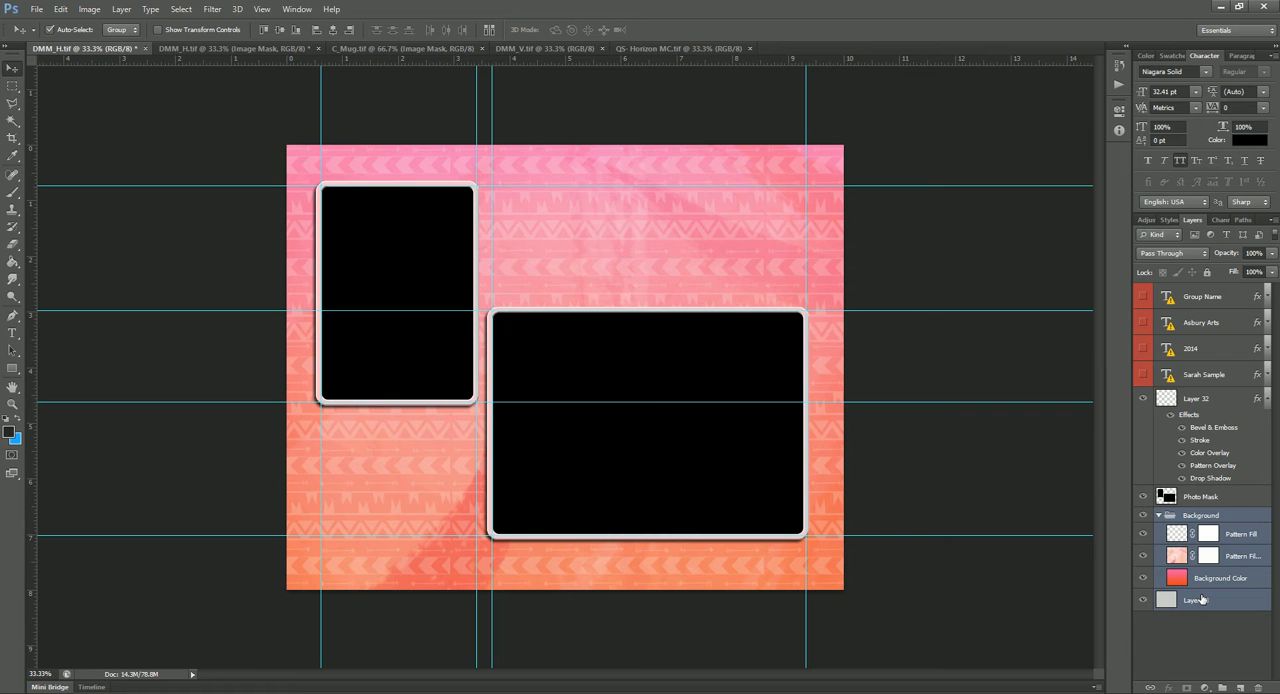
key("ctrl+e")
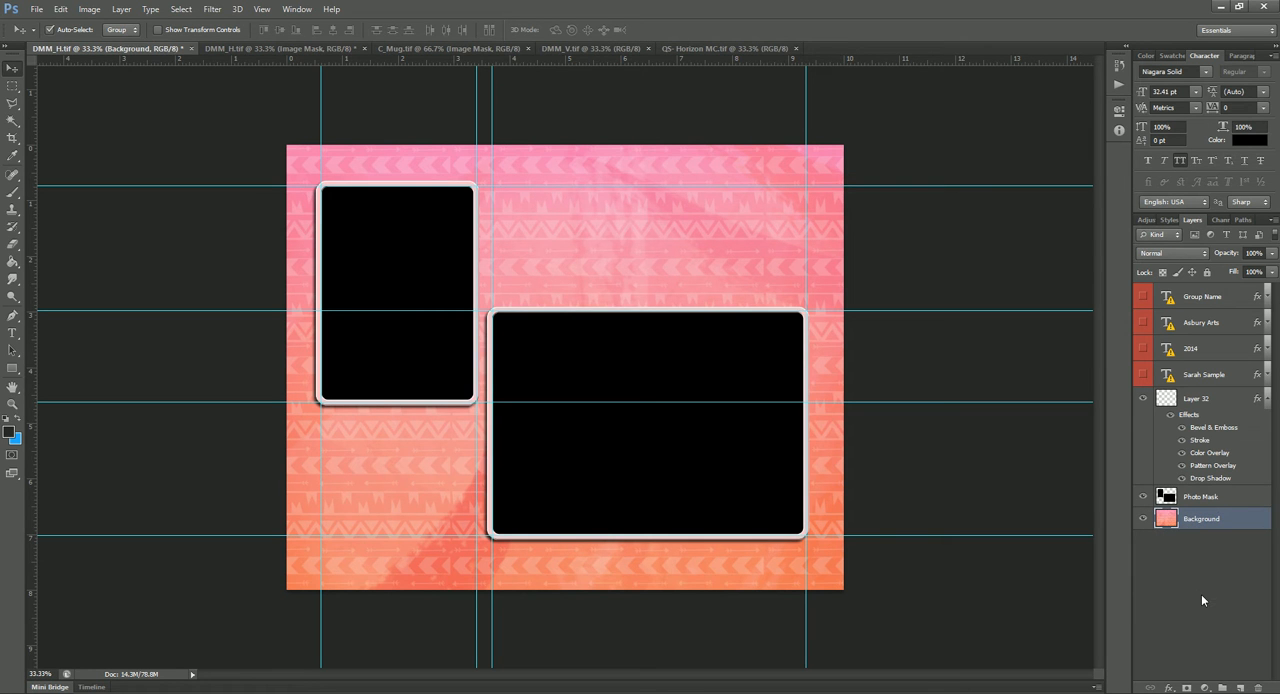
Step: Select the empty area around both black photo openings on the Photo Mask layer with the Magic Wand
left_click(1226, 498)
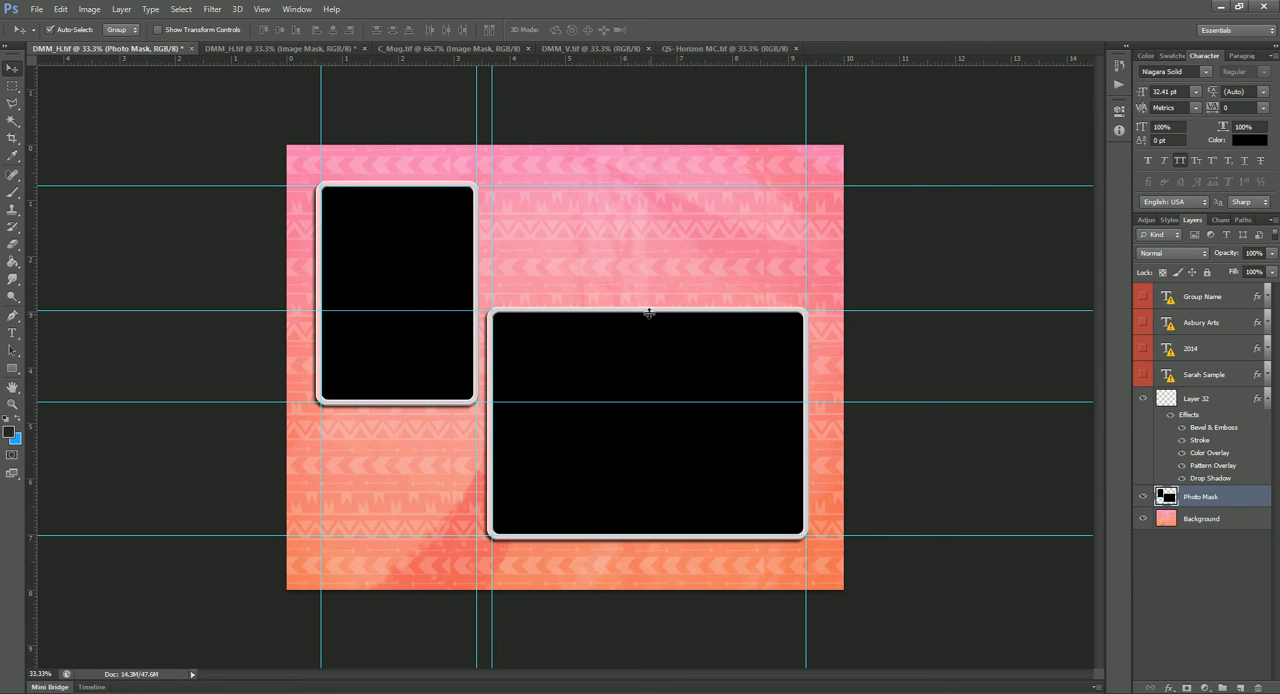
left_click(12, 120)
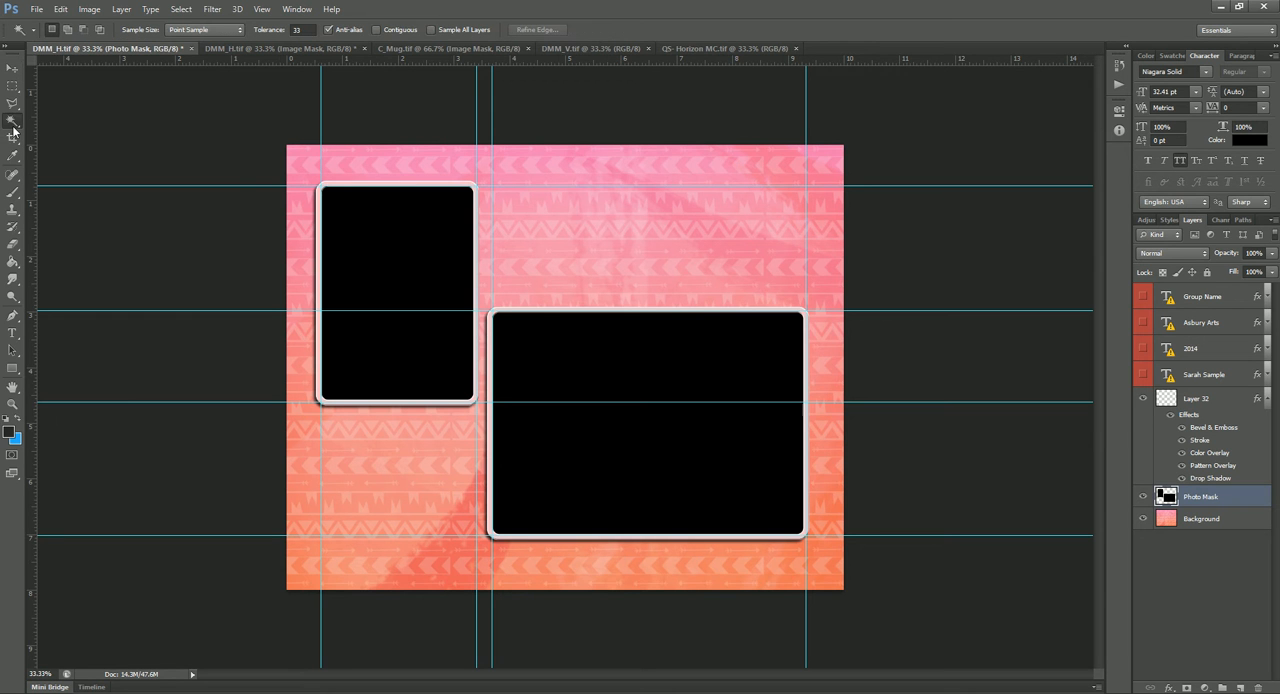
left_click(598, 223)
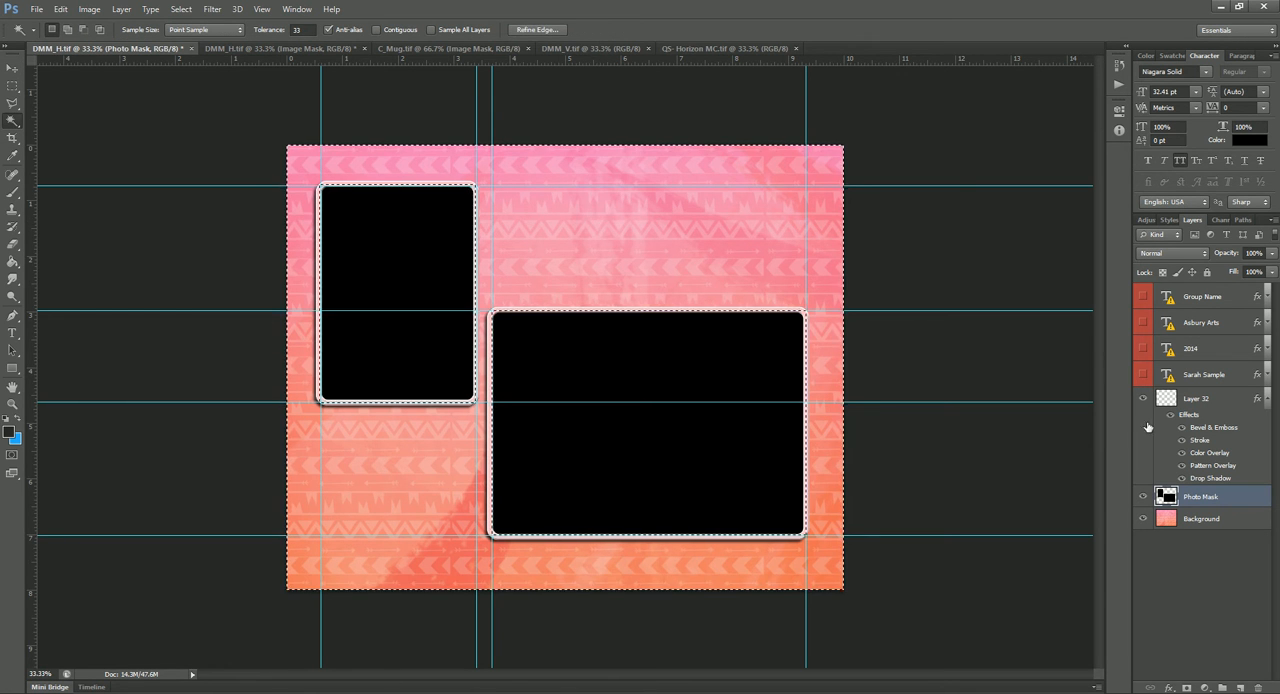
Step: Copy the selected area of the merged Background to a new layer, and hide the original Background and Photo Mask layers
left_click(1198, 520)
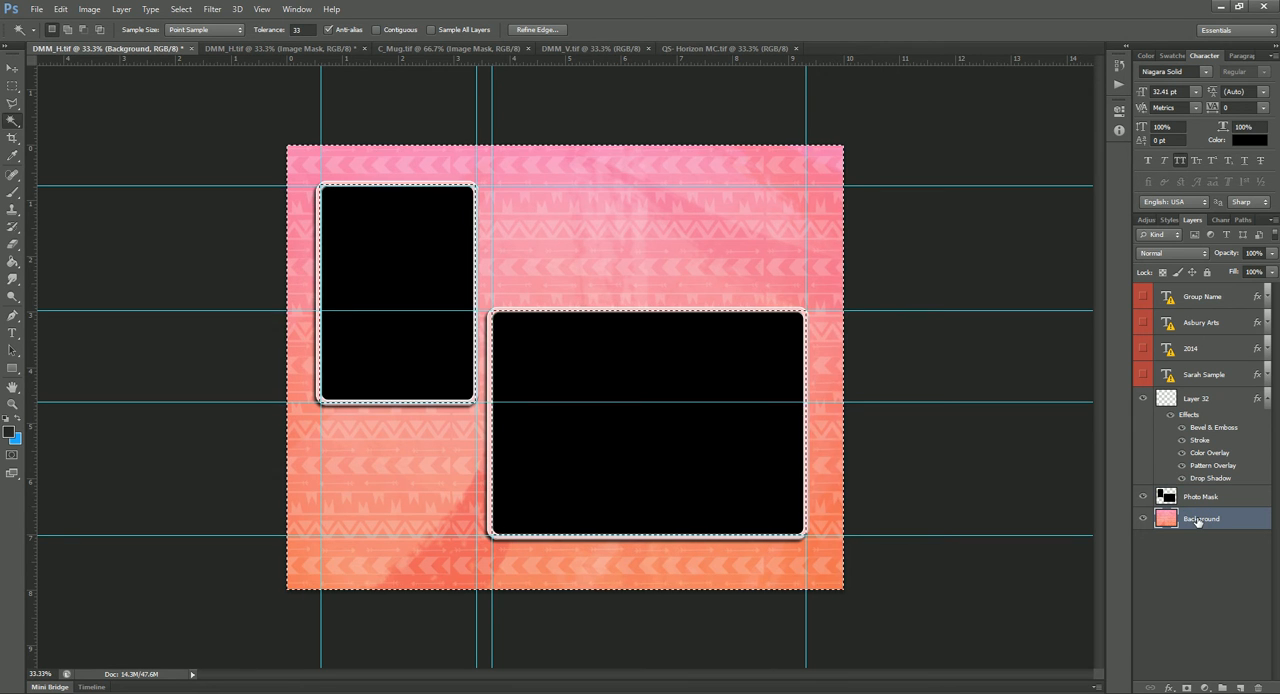
key("ctrl+j")
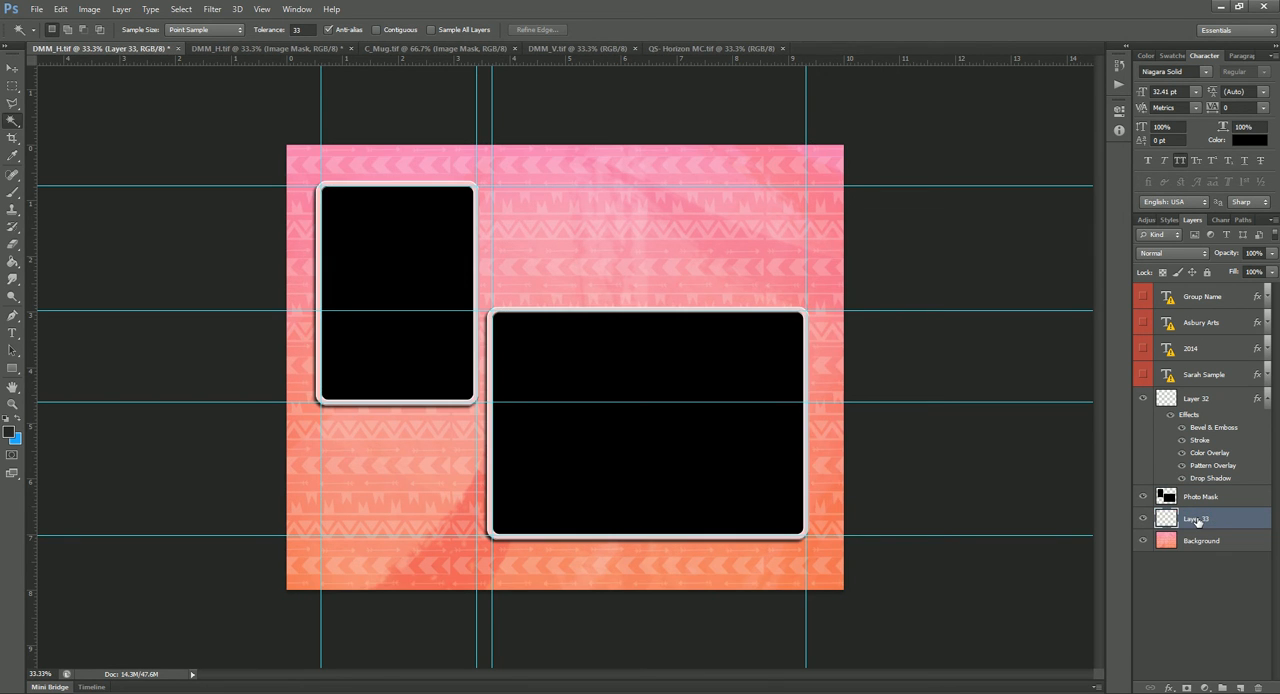
left_click(1145, 541)
left_click(1141, 498)
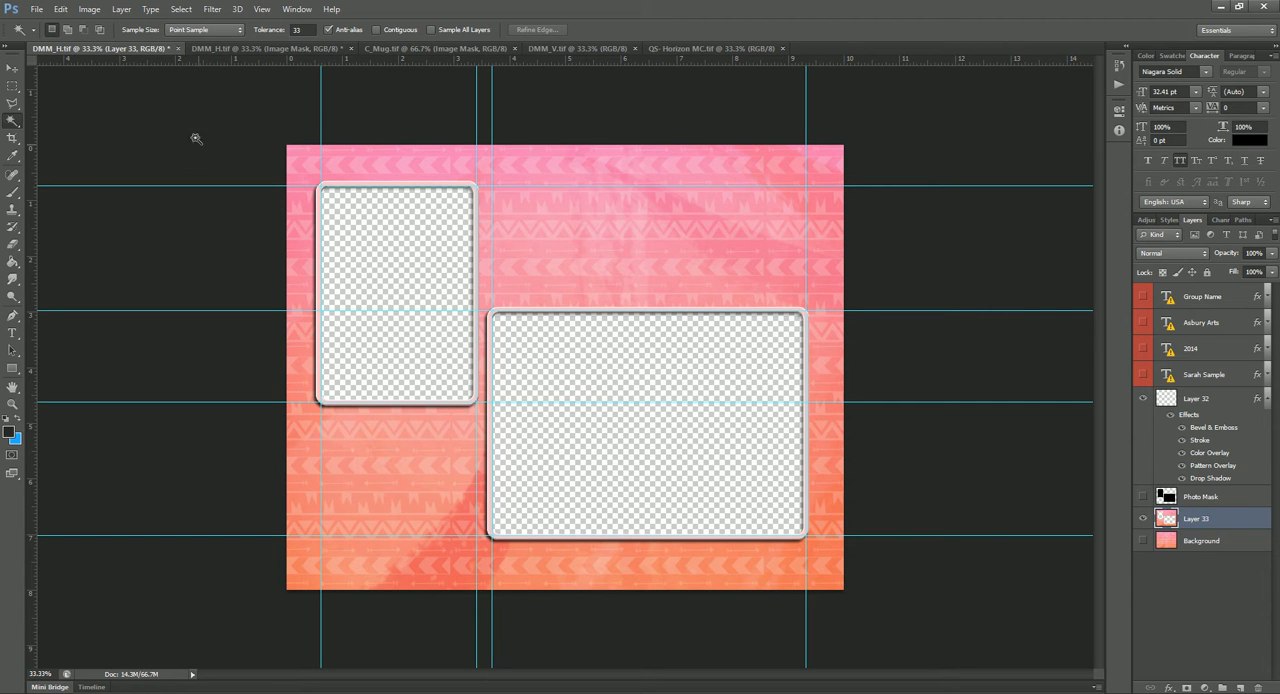
Step: Close the DMM_H.tif document with the cut-out openings without saving its changes
left_click(178, 48)
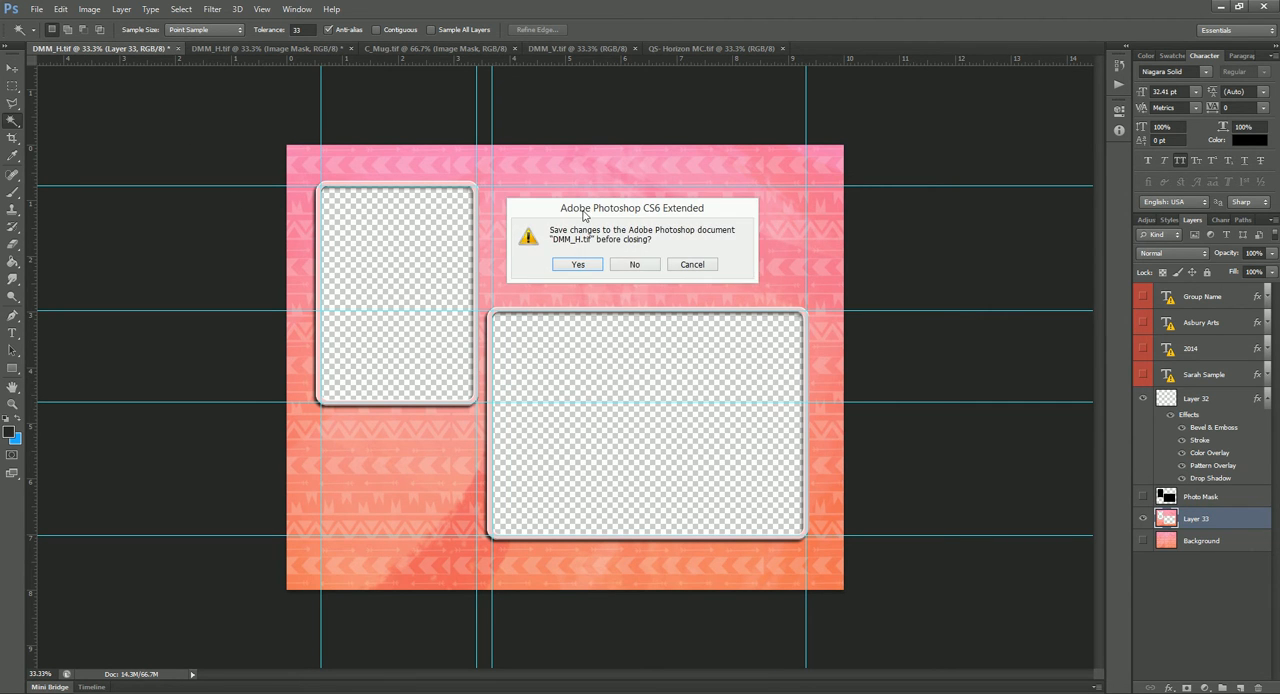
left_click(636, 264)
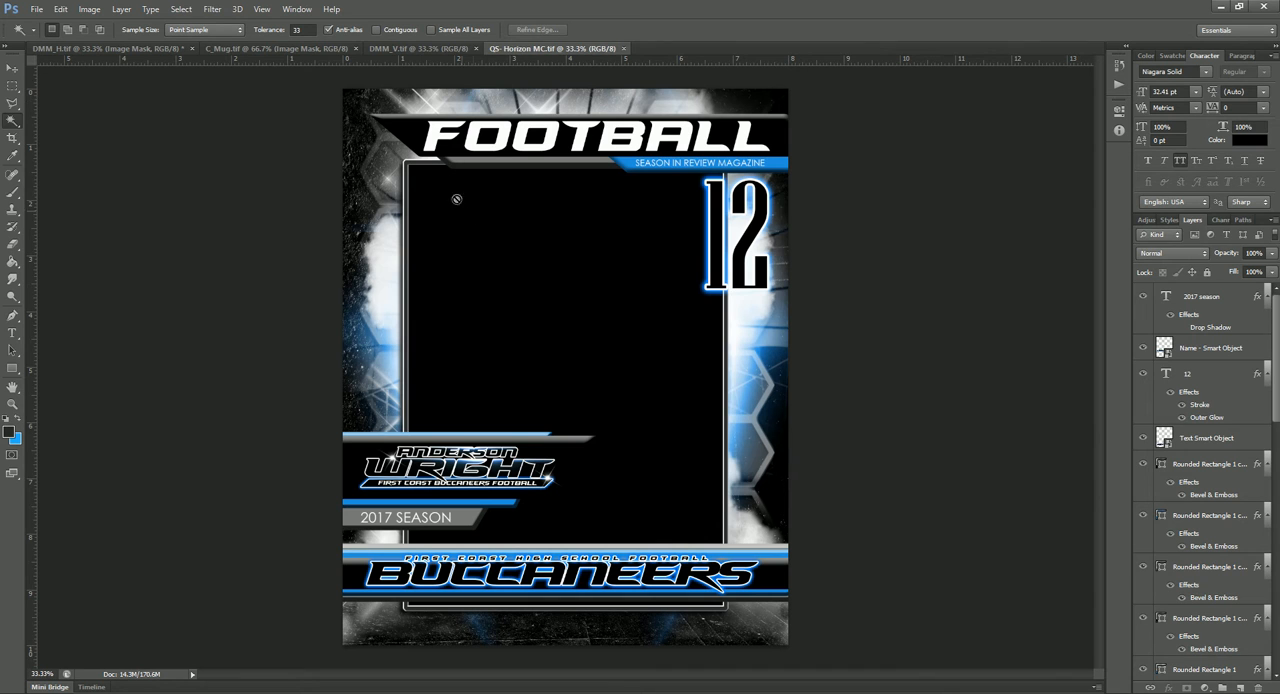
Step: Hide the football, season in review magazine and 12 text layers in the QS- Horizon MC document
left_click(12, 68)
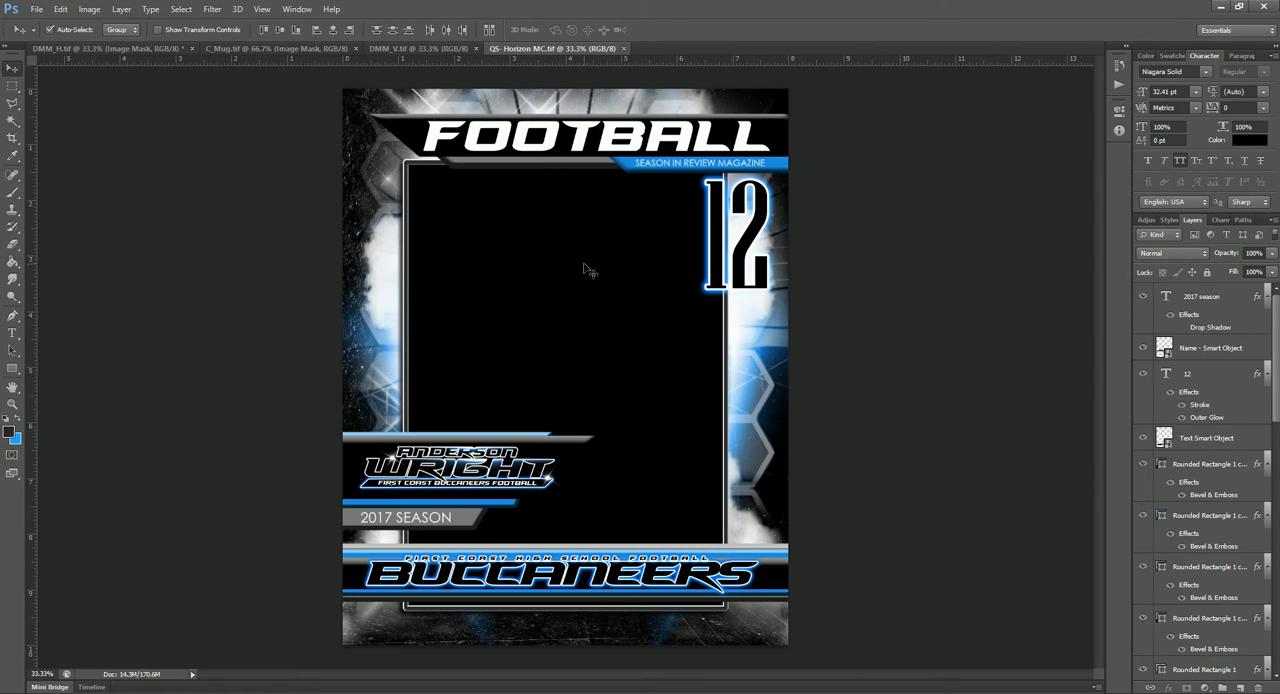
left_click(587, 148)
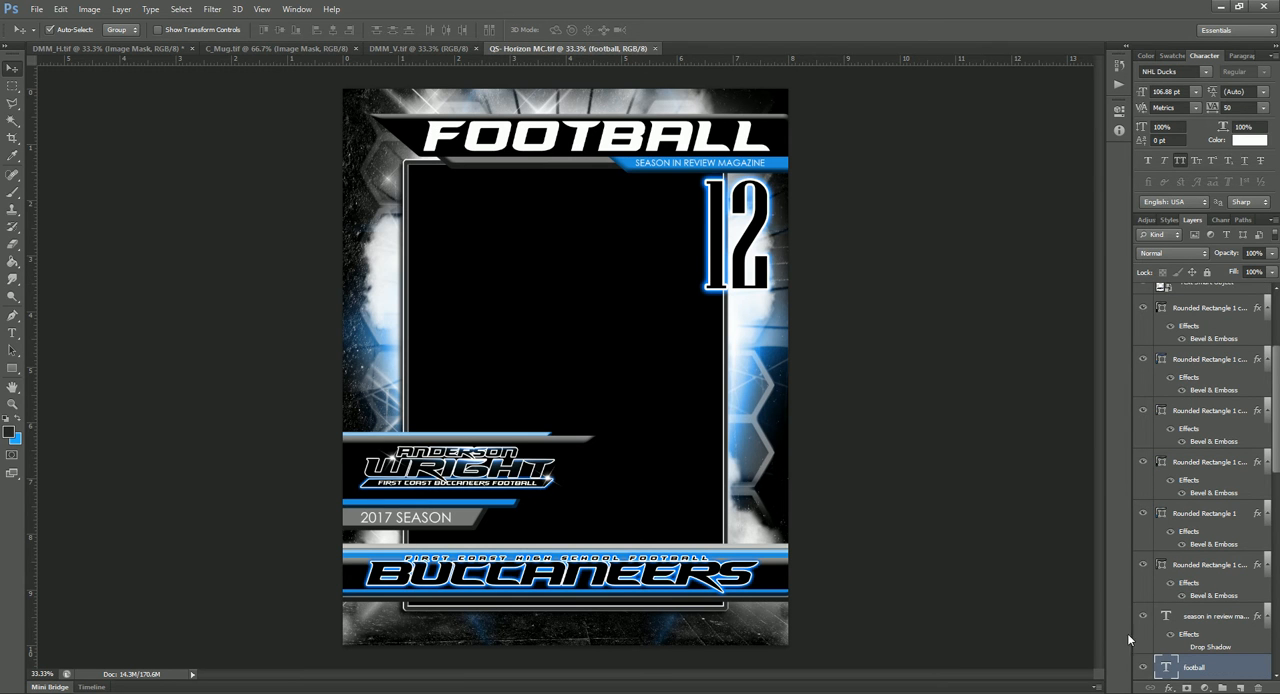
left_click(1144, 668)
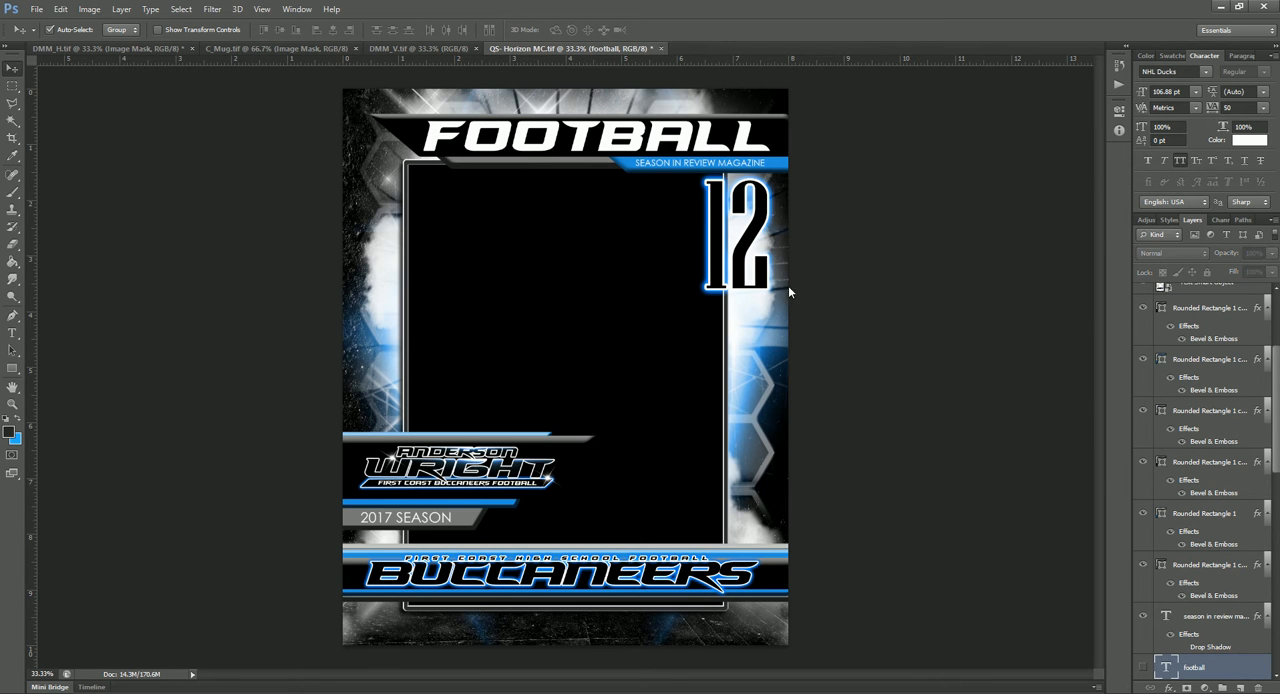
left_click(647, 165)
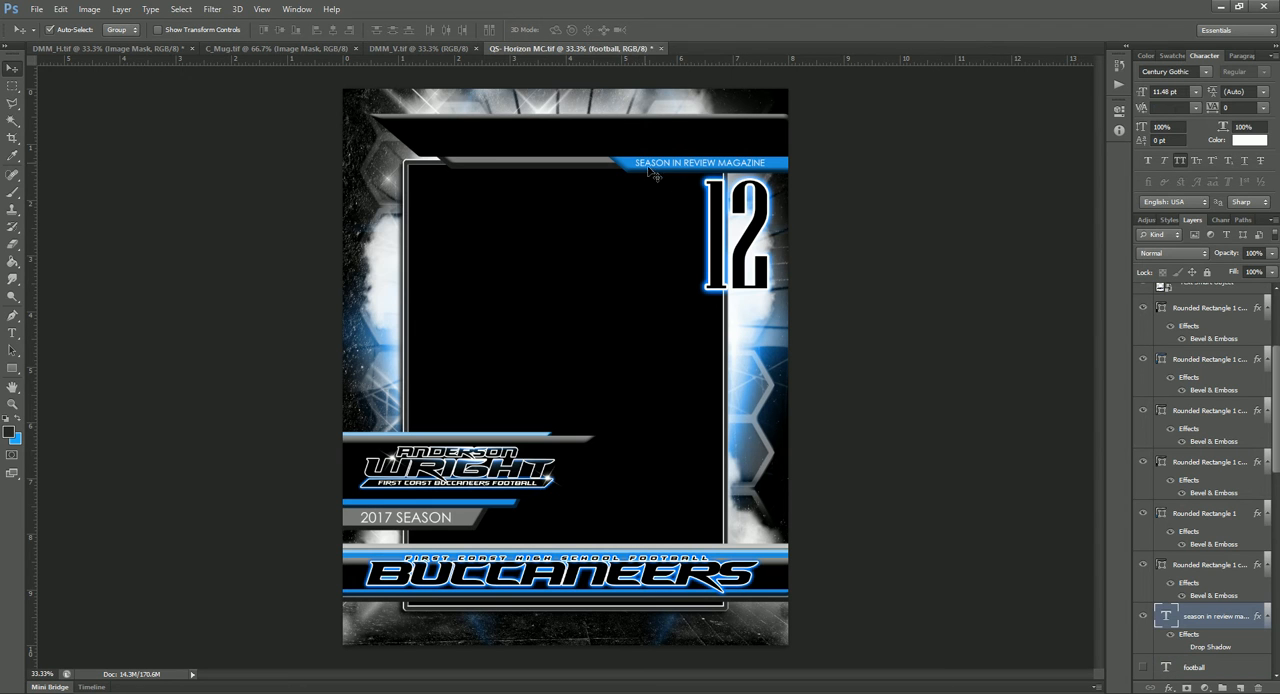
left_click(1143, 617)
left_click(727, 254)
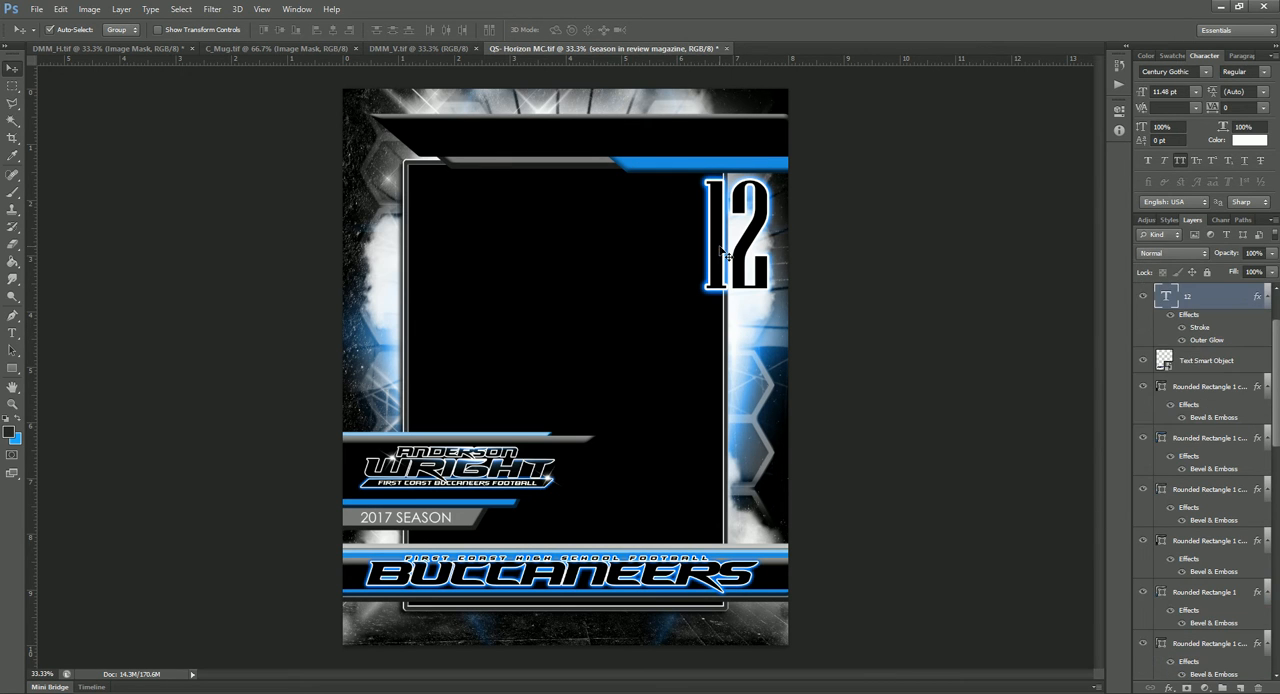
left_click(1144, 298)
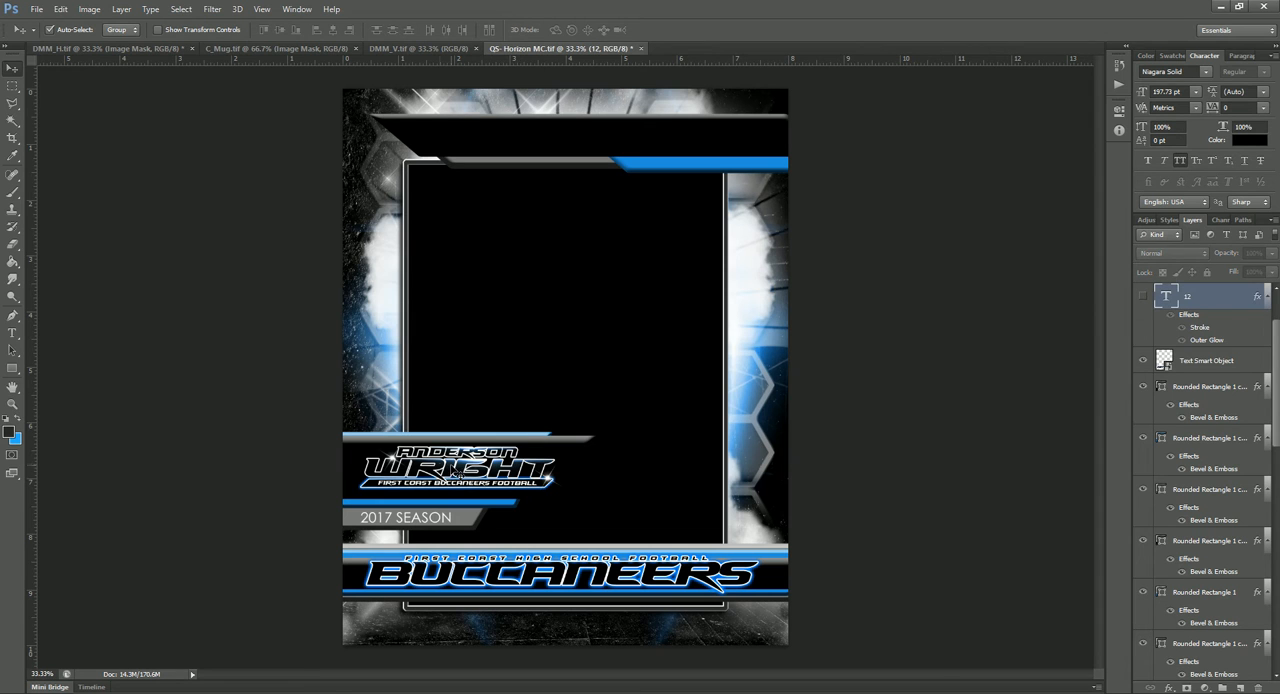
Step: Hide the Name - Smart Object, 2017 season and Text Smart Object layers of the football template
left_click(457, 472)
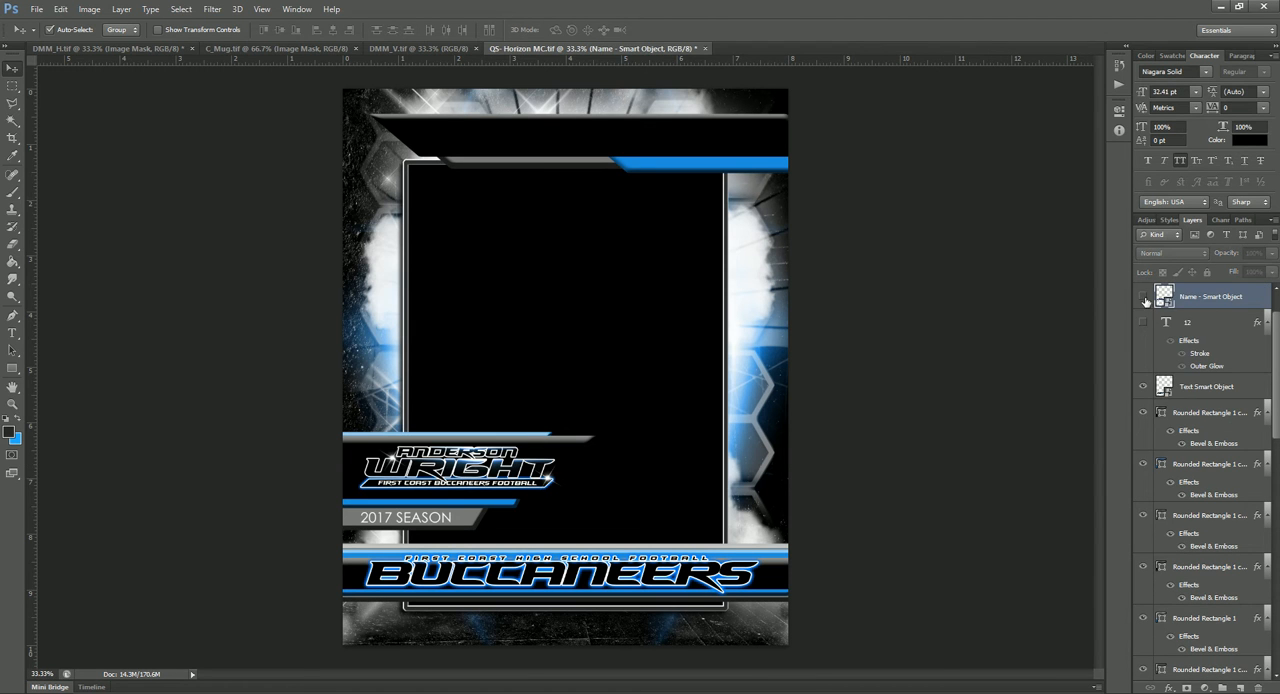
left_click(1144, 298)
left_click(440, 520)
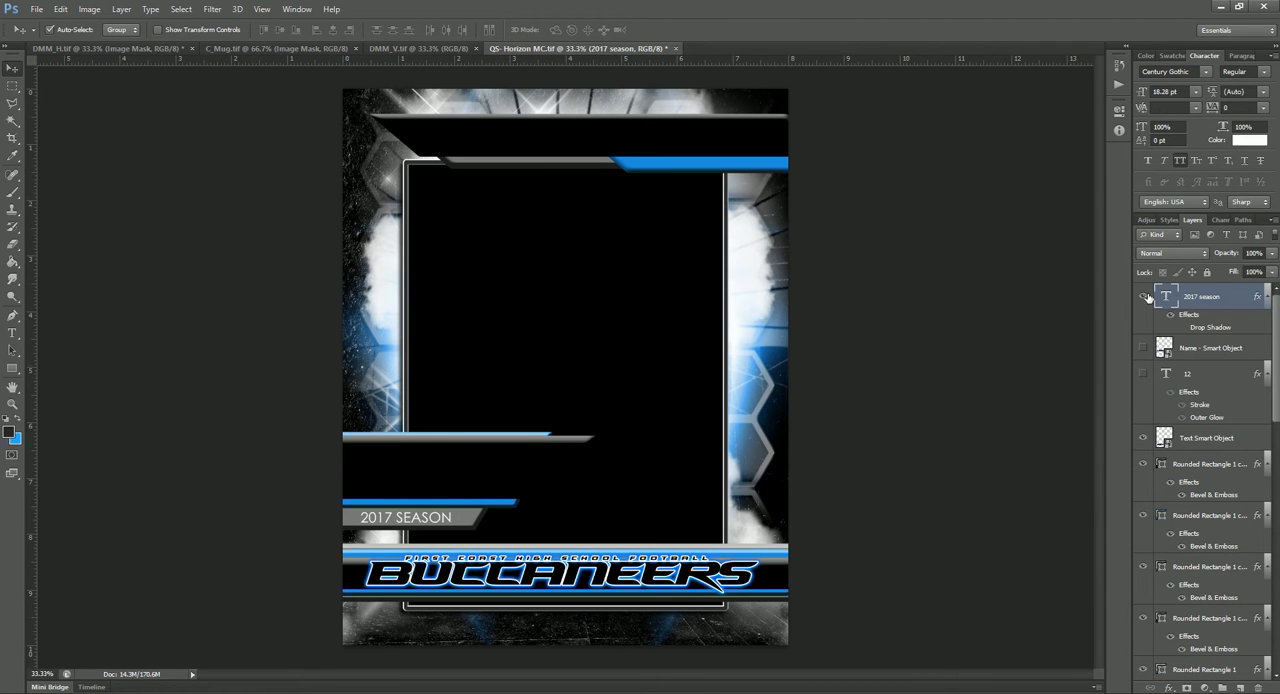
left_click(1145, 298)
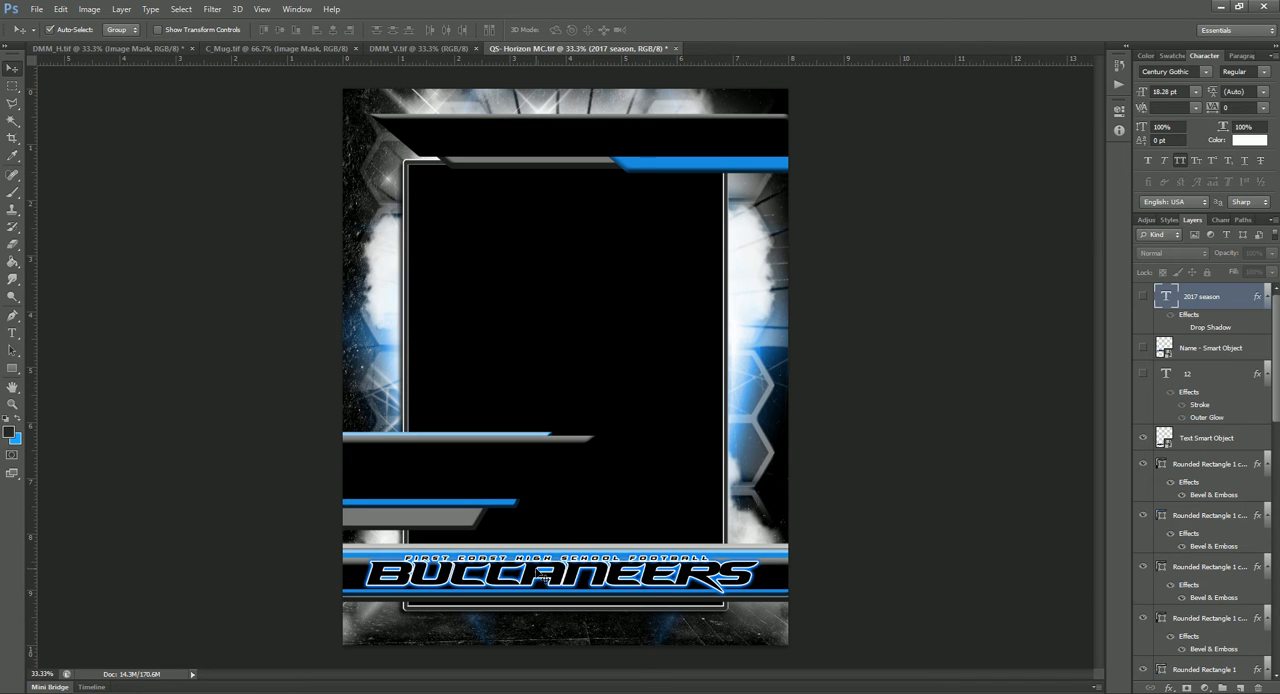
left_click(667, 548)
left_click(1145, 440)
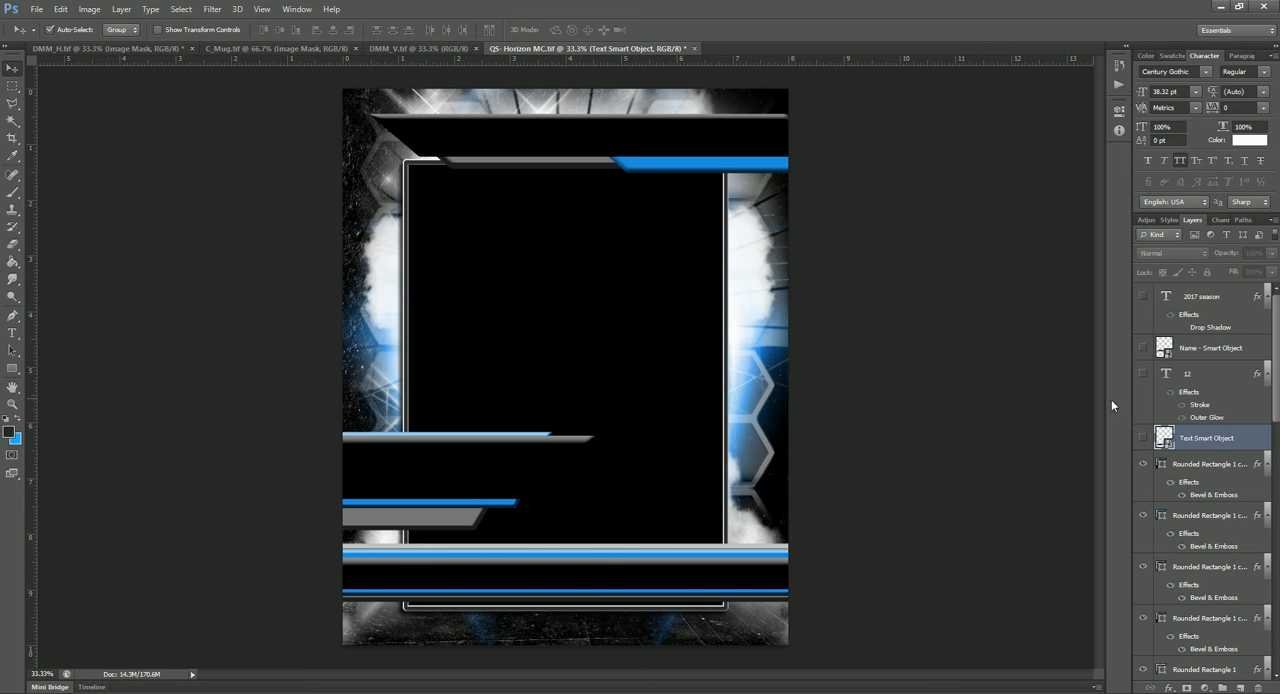
left_click(1145, 438)
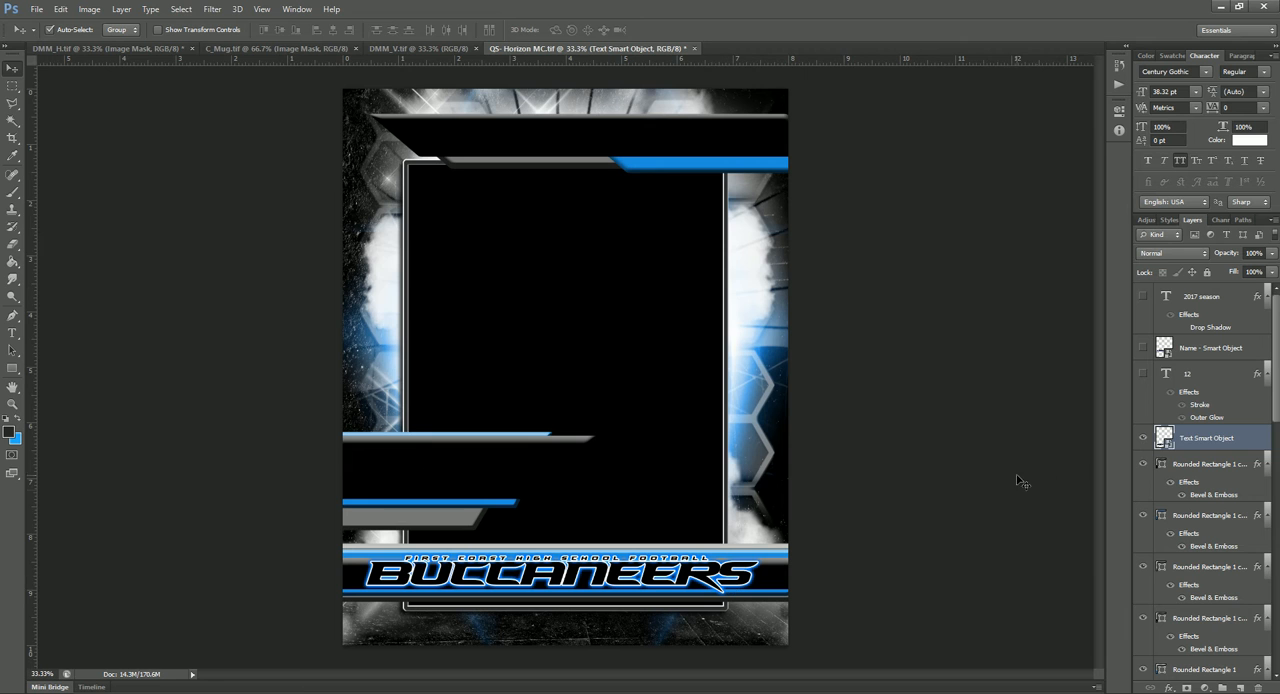
left_click(1143, 440)
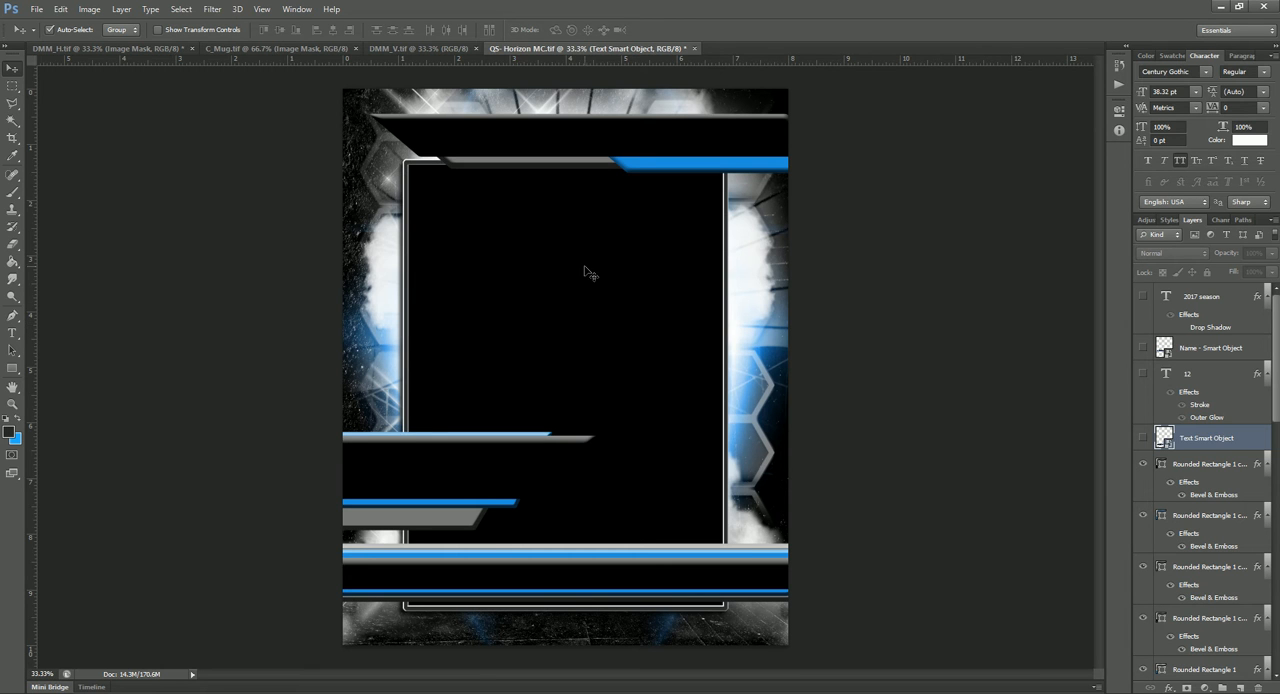
Step: Merge all layers below Layer 1, from the upper Hue/Saturation adjustment down to Background, into a single layer
left_click(503, 289)
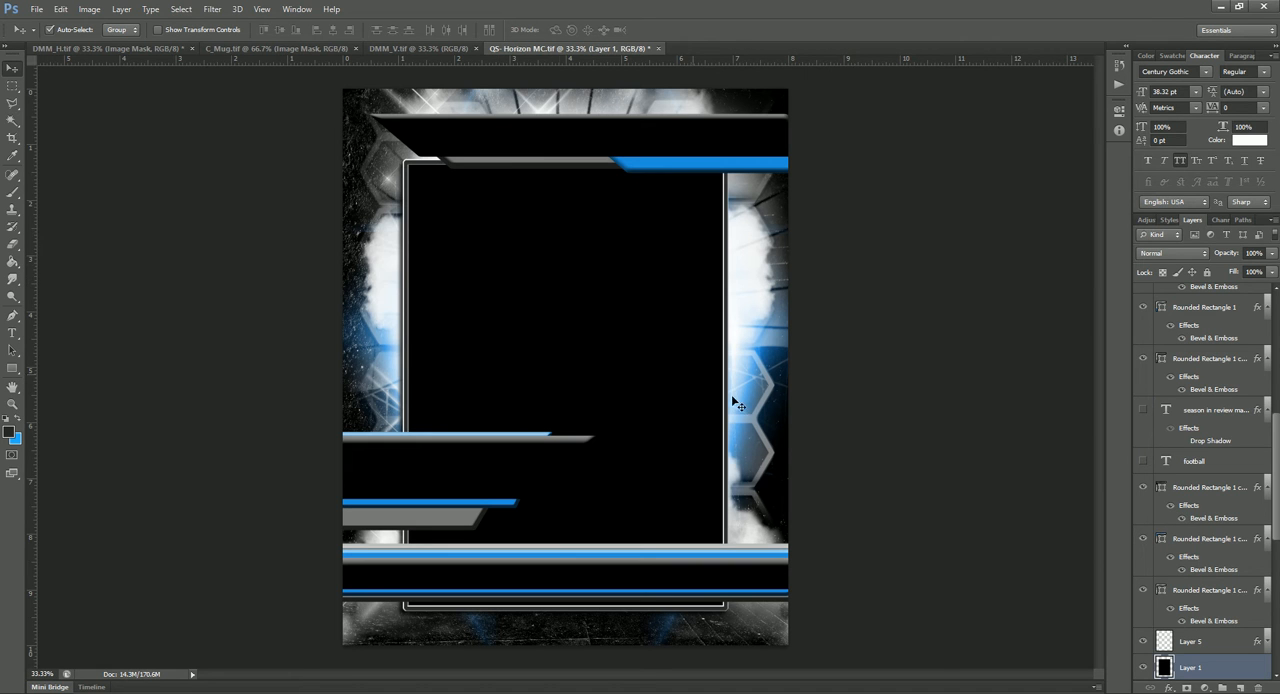
scroll(1203, 650, "down", 4)
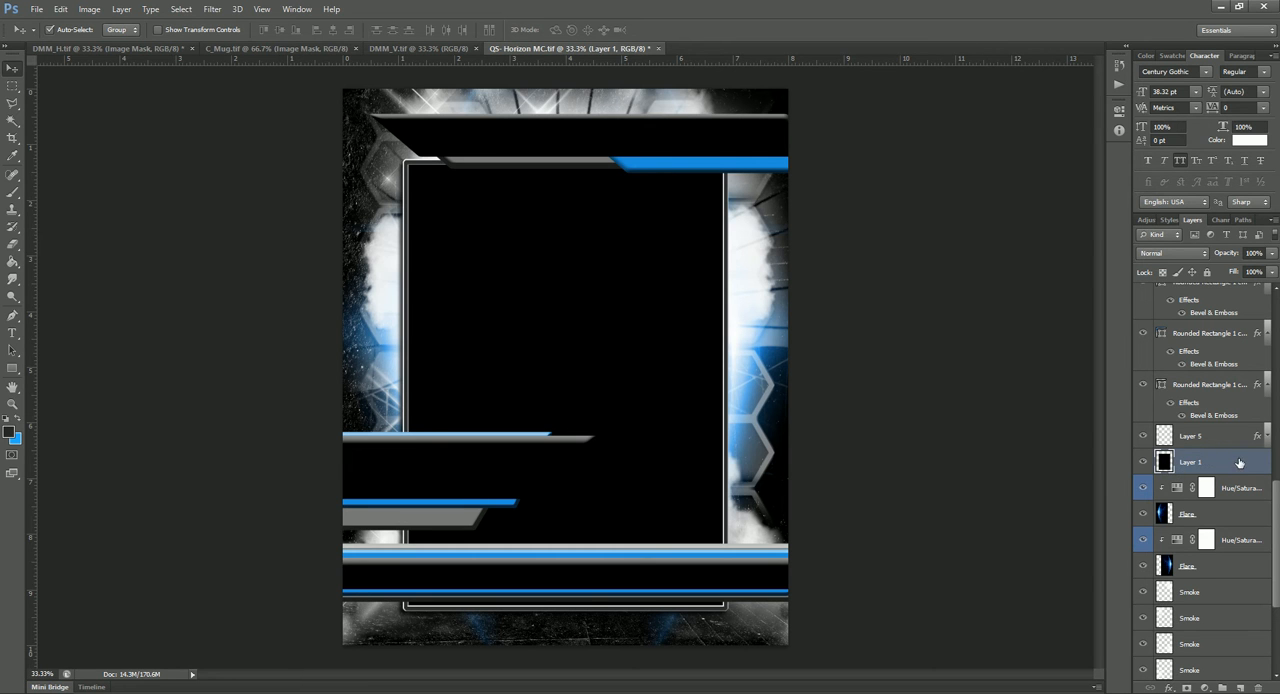
left_click(1234, 488)
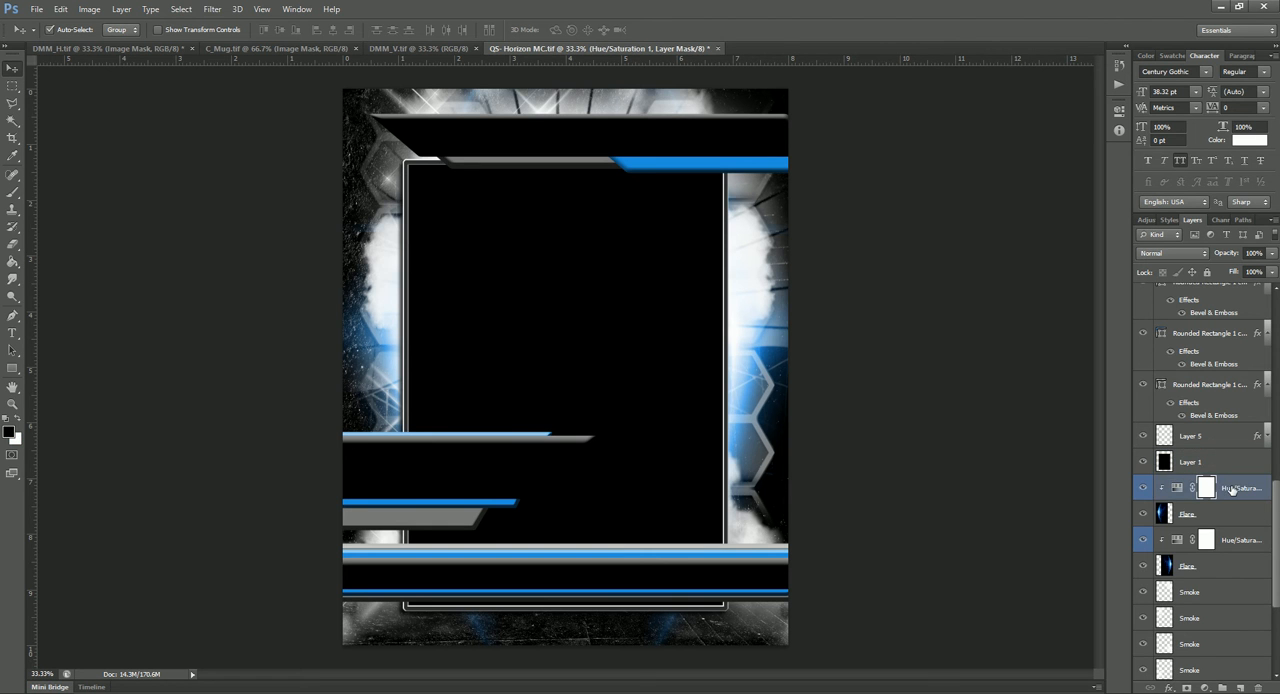
scroll(1186, 512, "down", 4)
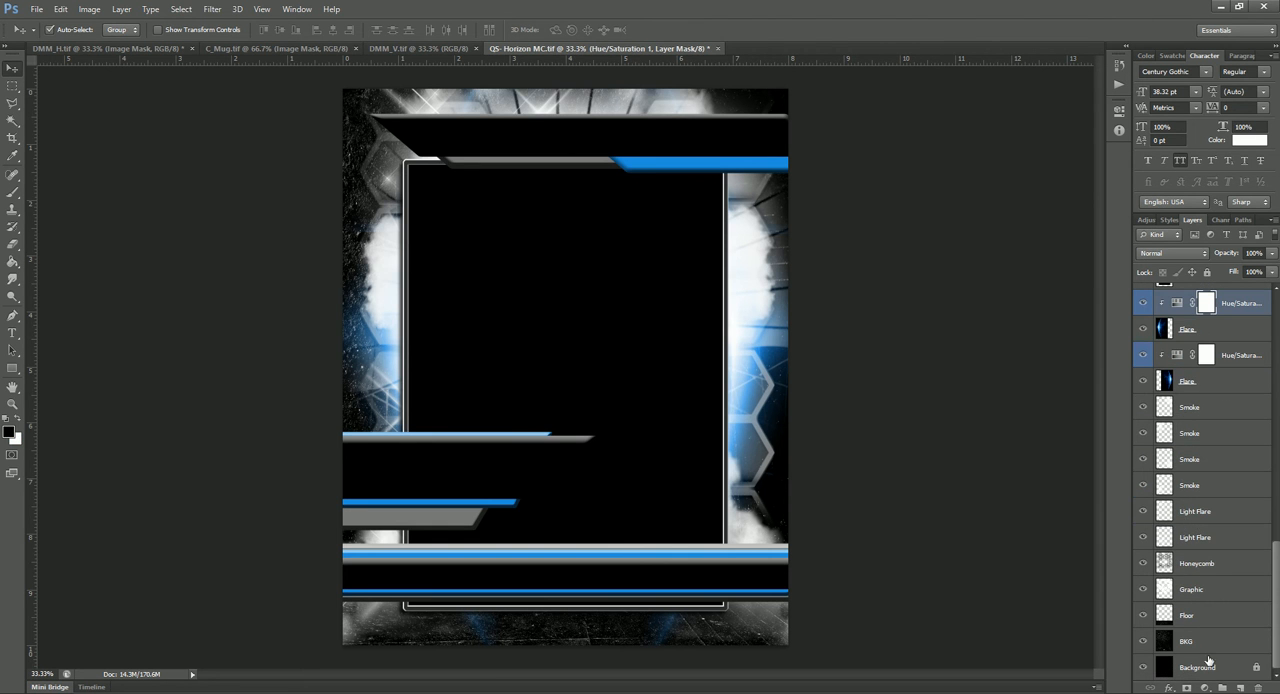
left_click(1208, 665, "shift")
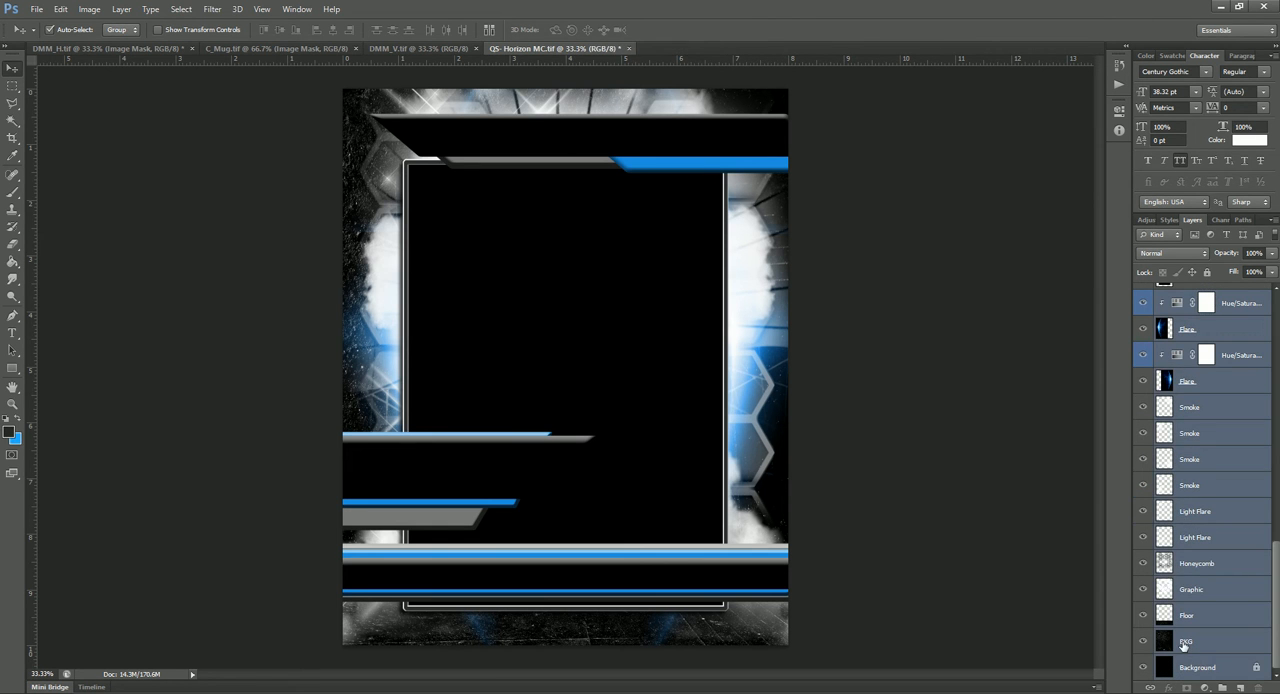
key("ctrl+e")
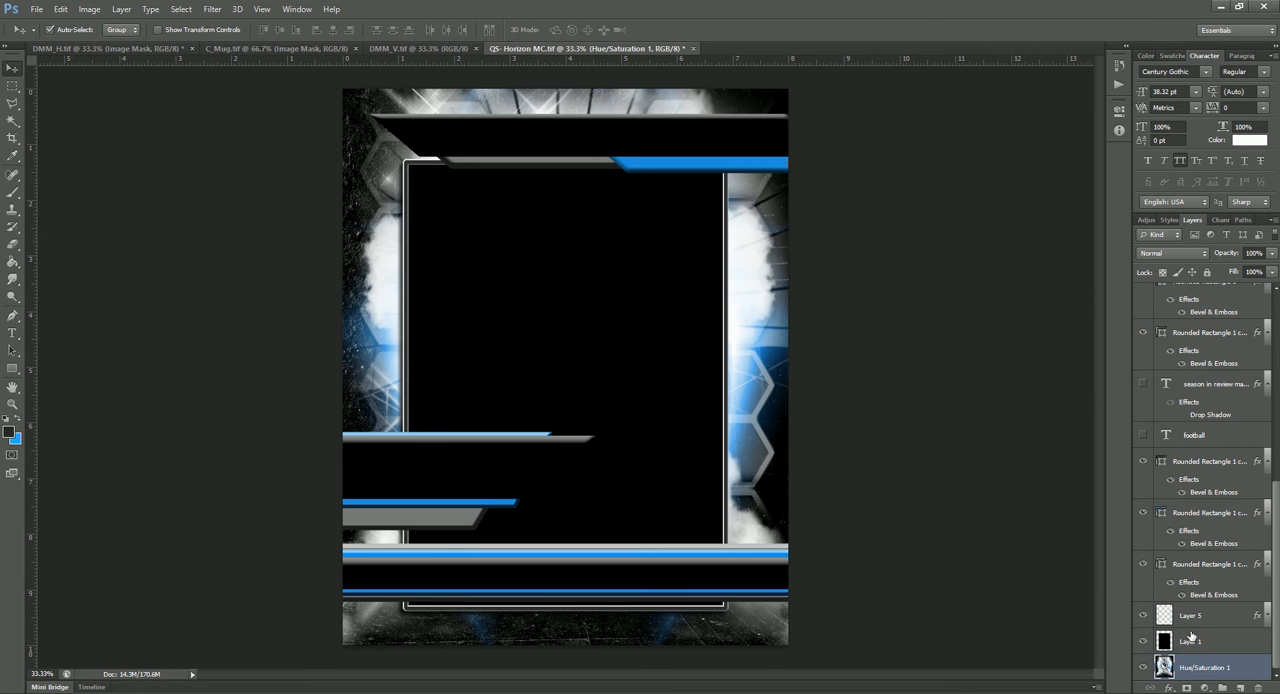
Step: Select the empty area around the black photo opening on Layer 1 with the Magic Wand
left_click(1190, 640)
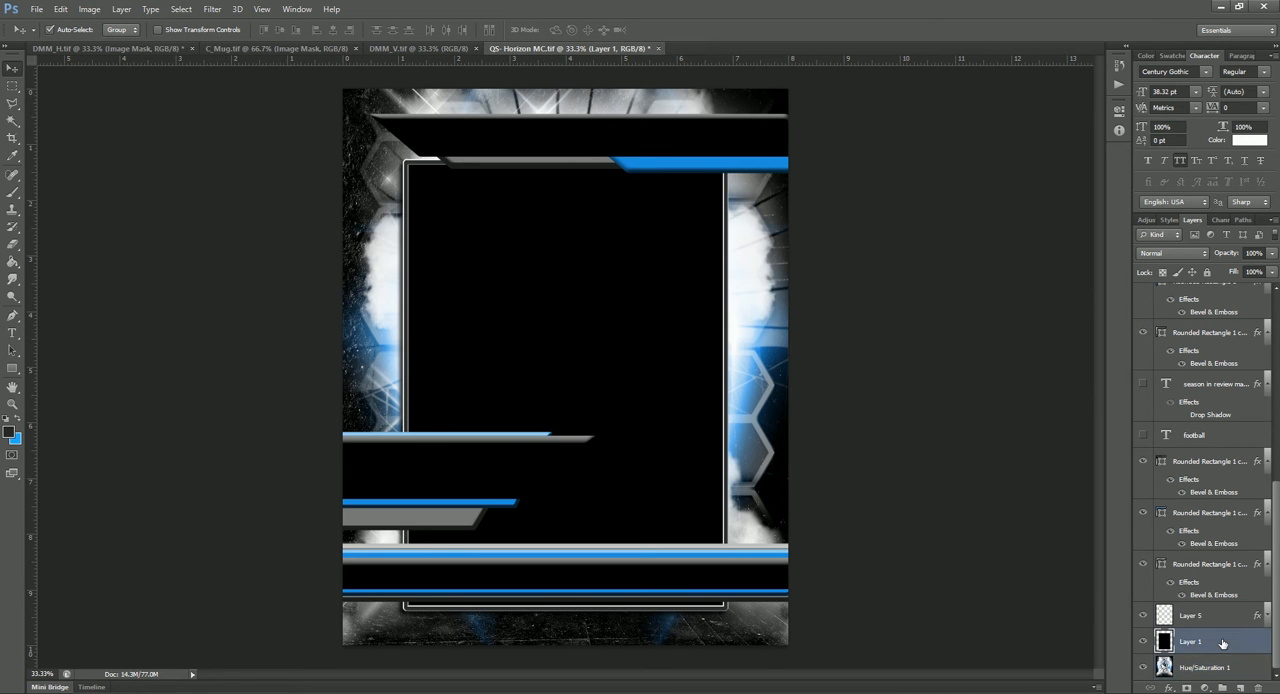
left_click(12, 120)
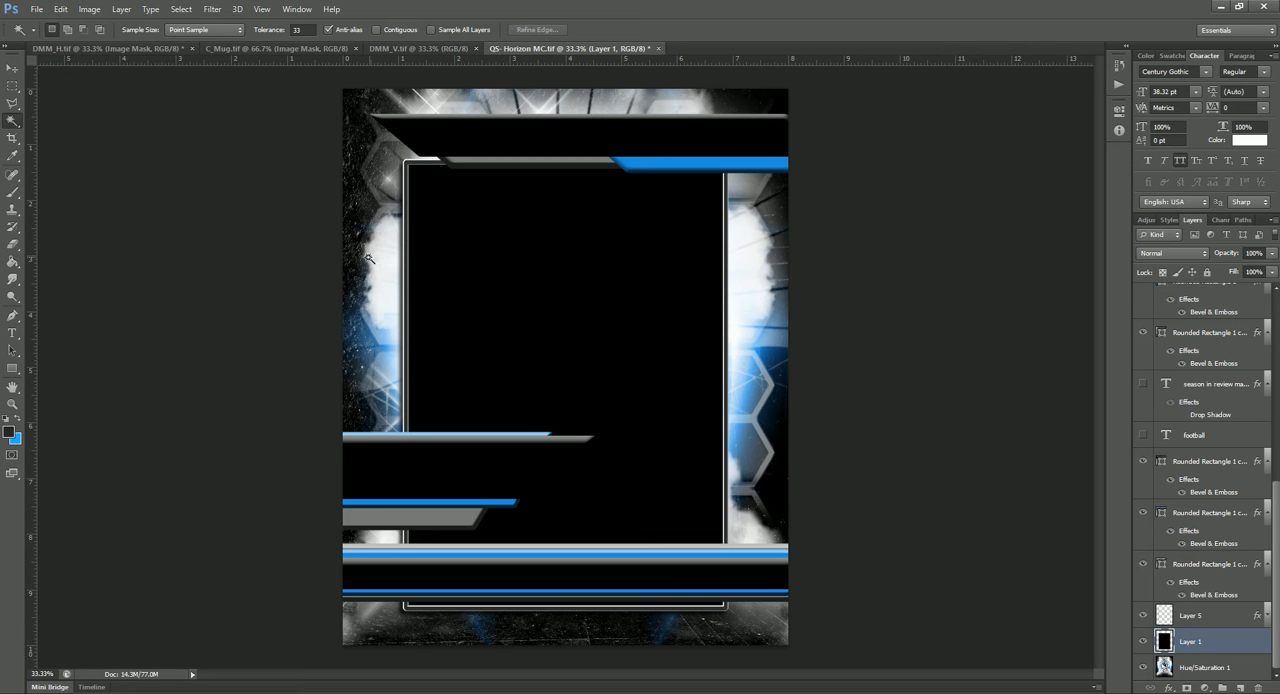
left_click(368, 258)
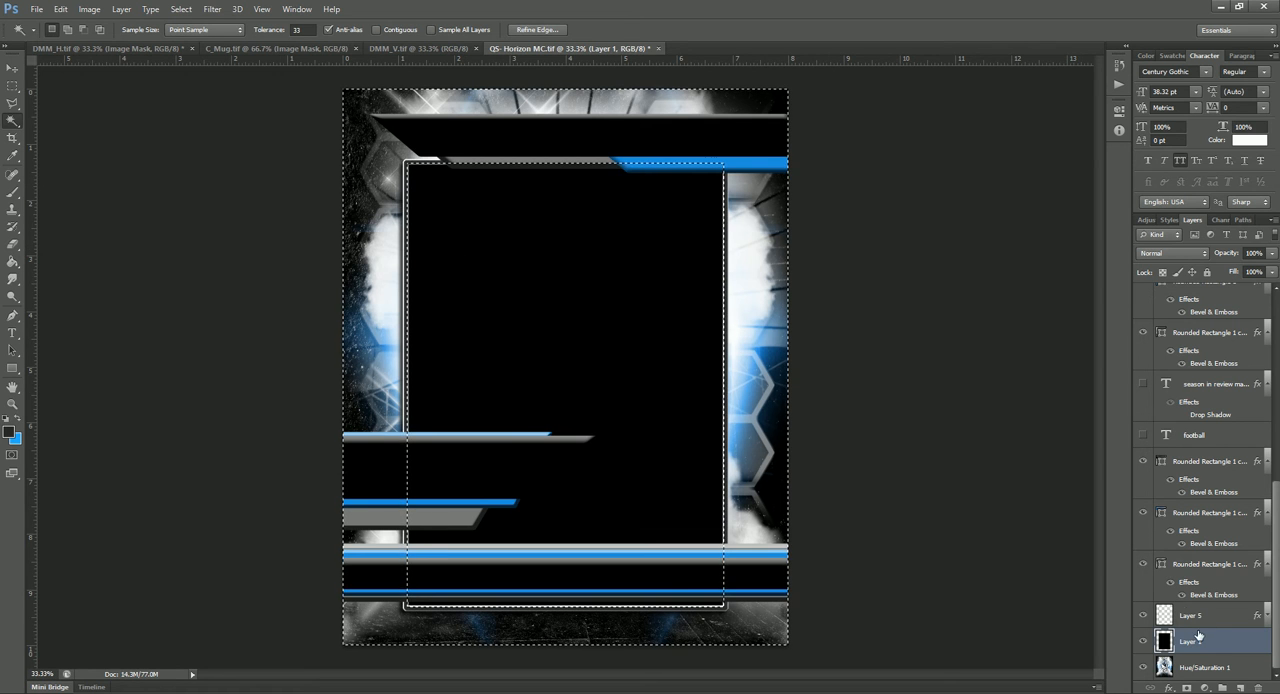
Step: Copy the selected area of the merged Hue/Saturation 1 background to a new layer, and hide Layer 1 and the merged original
left_click(1201, 667)
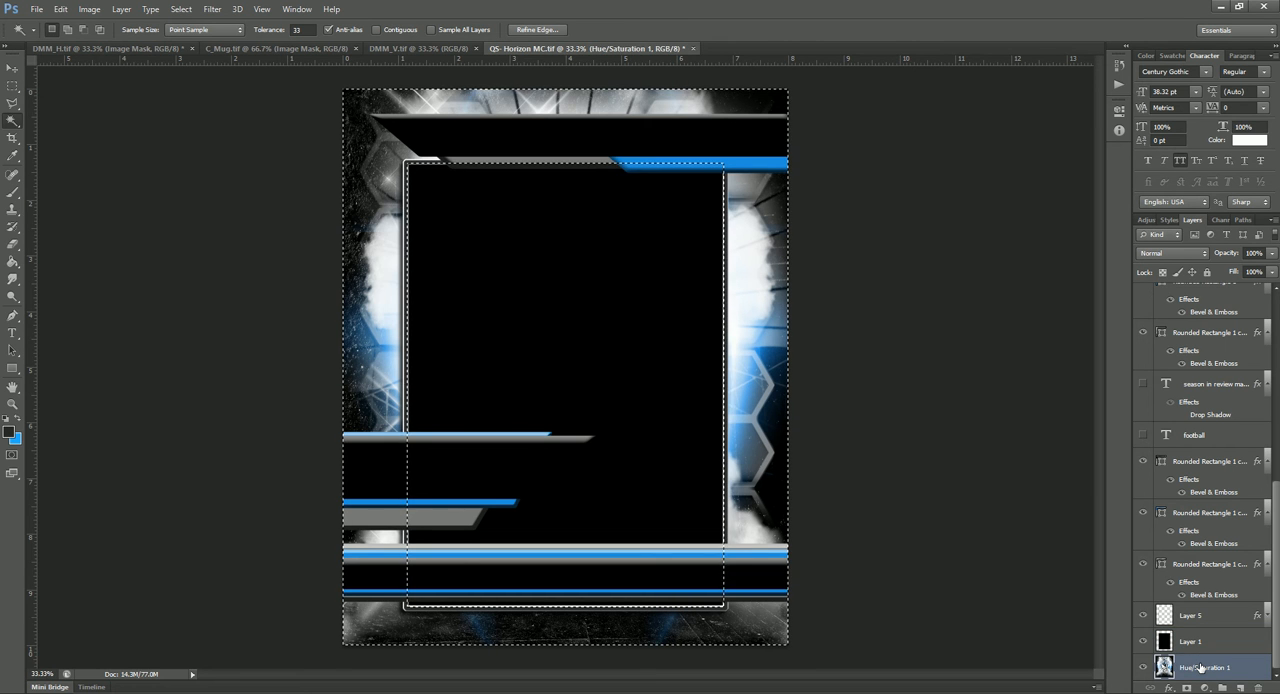
key("ctrl+j")
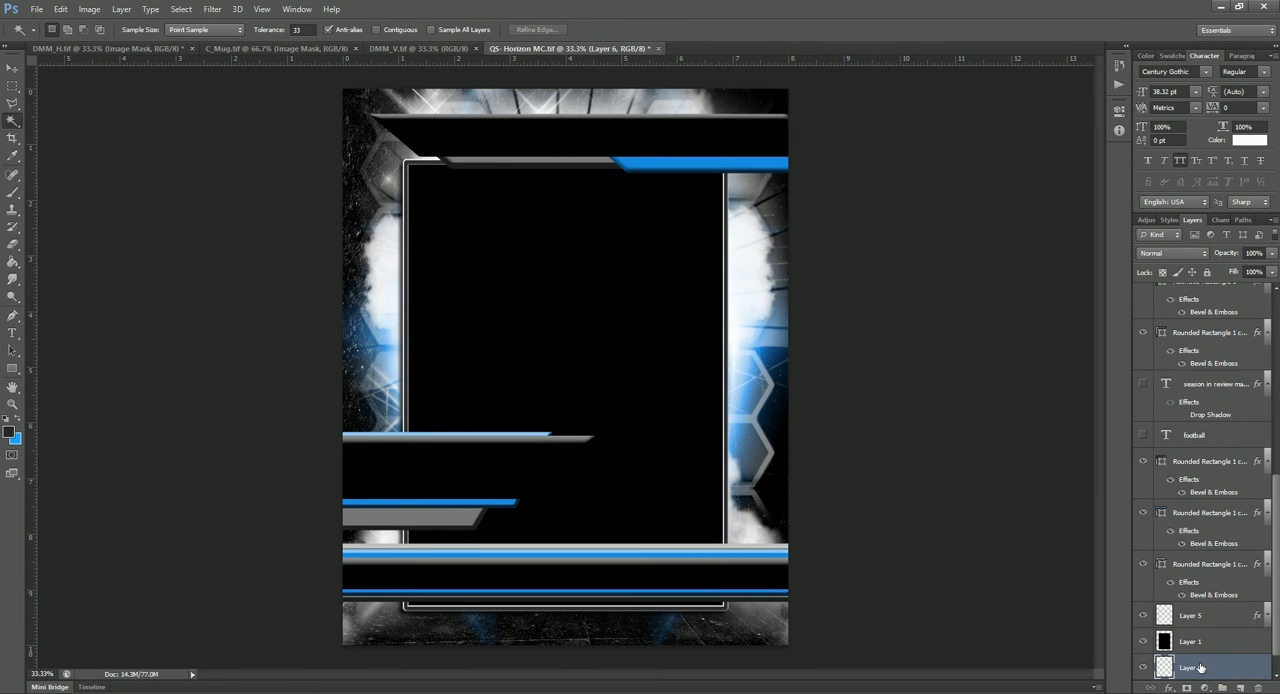
scroll(1191, 656, "down", 1)
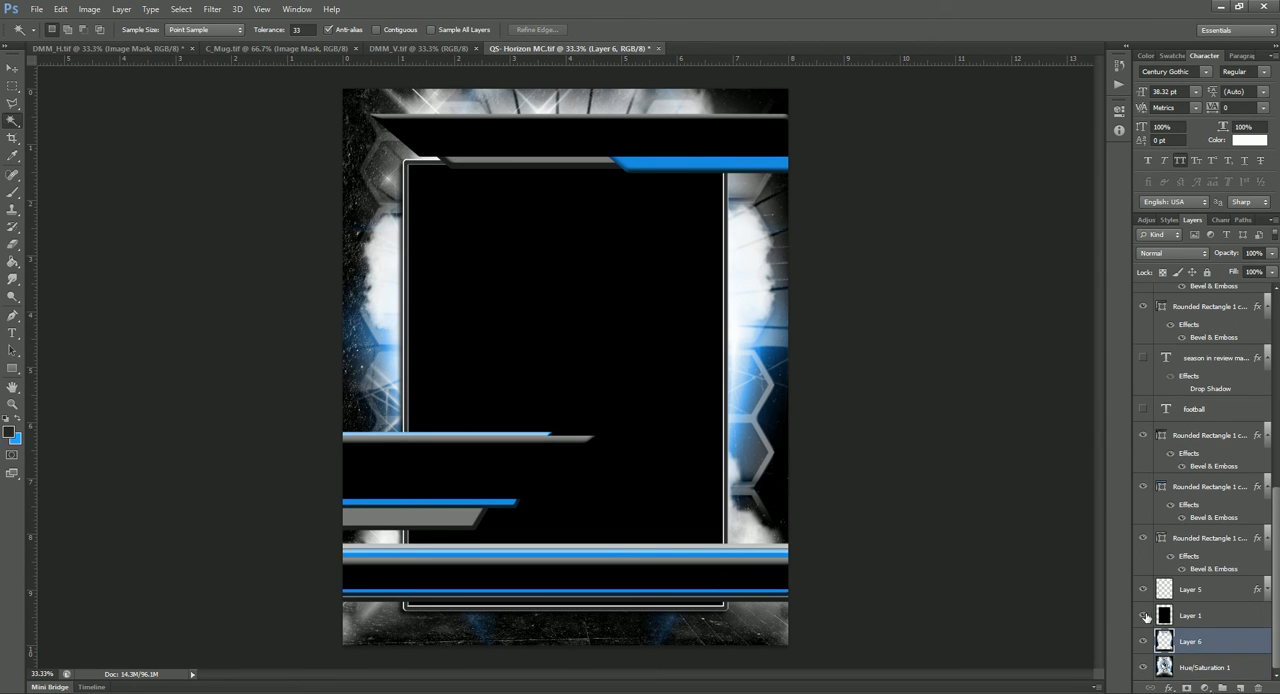
left_click(1143, 616)
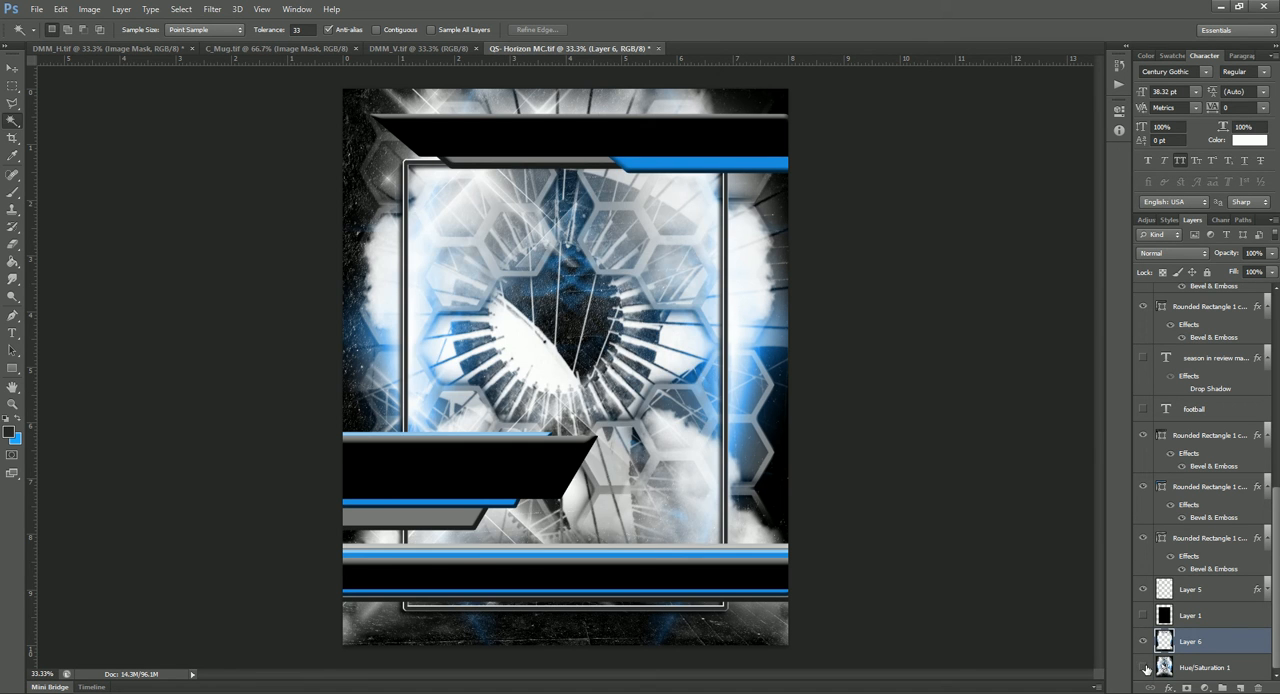
left_click(1143, 667)
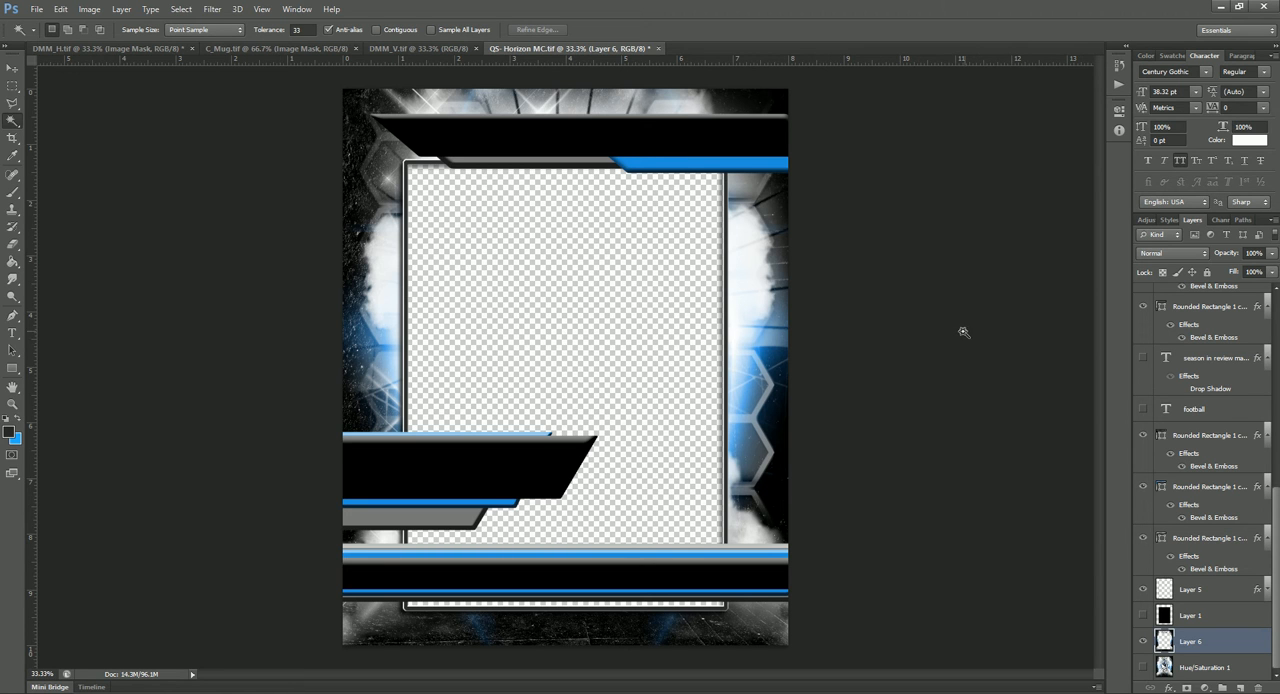
Step: Close the QS- Horizon MC.tif document without saving its changes
left_click(659, 48)
left_click(638, 265)
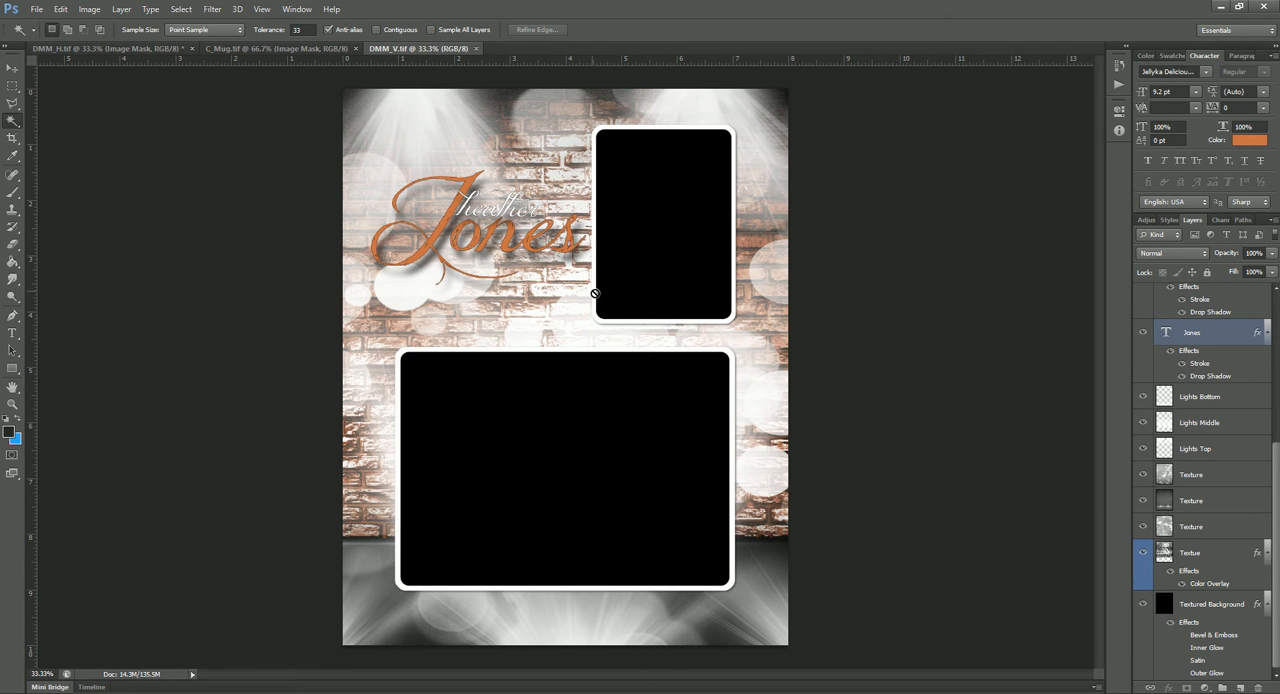
Step: Locate the photo mask layer in DMM_V.tif and hide the first-name and last-name text layers beneath it
left_click(14, 70)
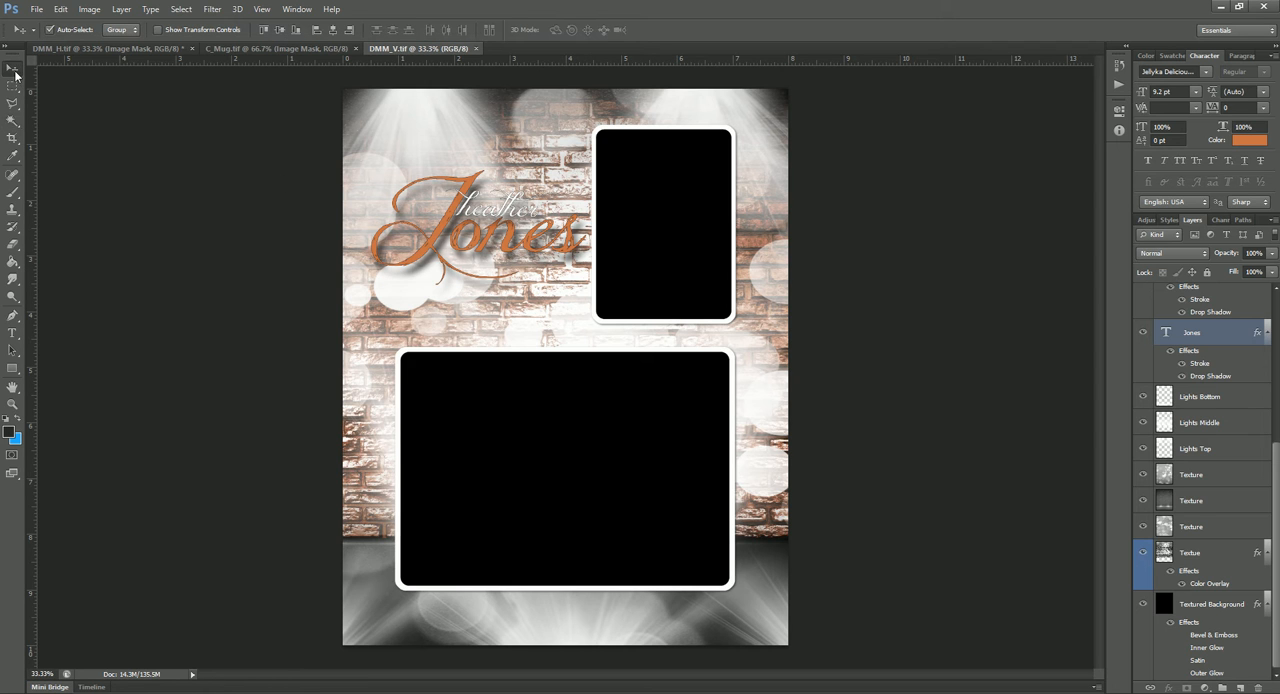
left_click(677, 235)
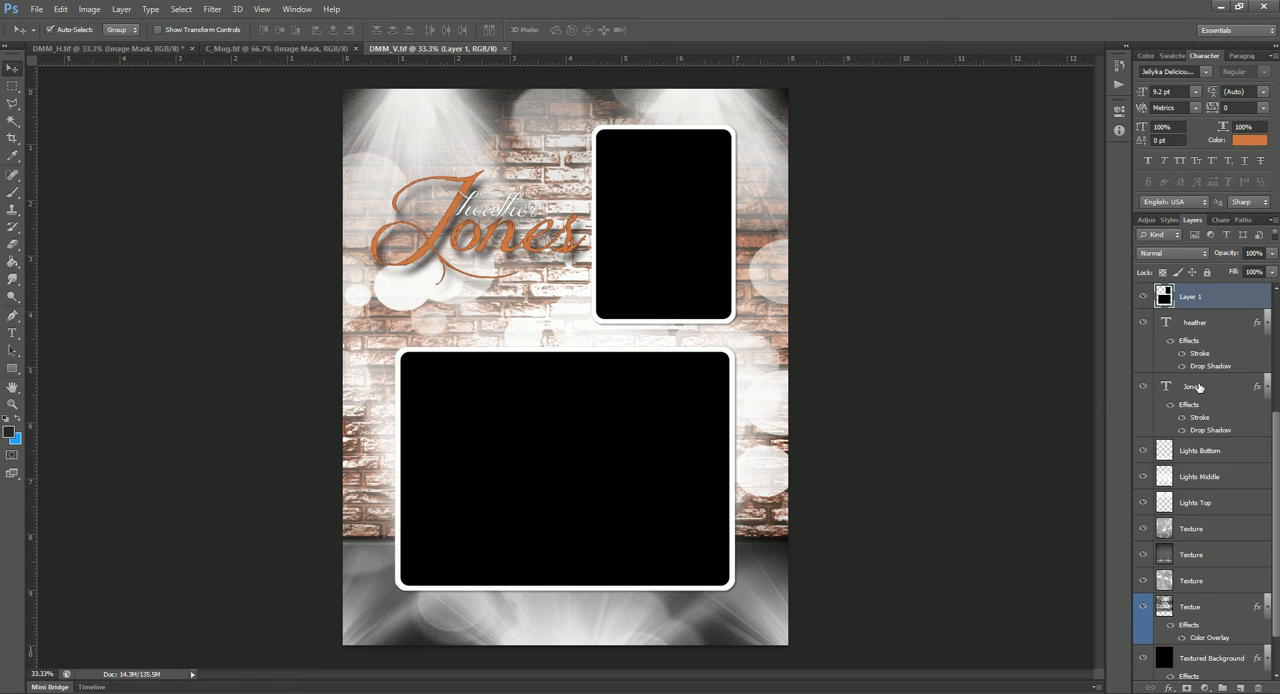
scroll(1200, 388, "up", 3)
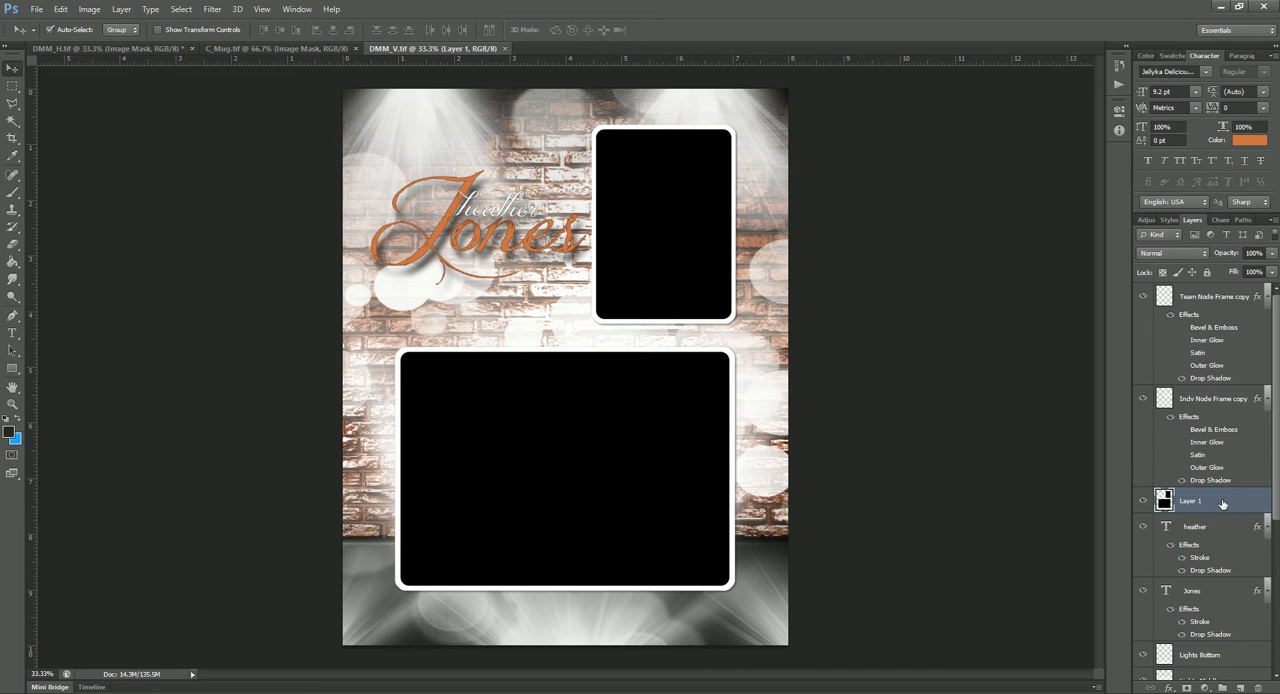
scroll(1222, 504, "down", 3)
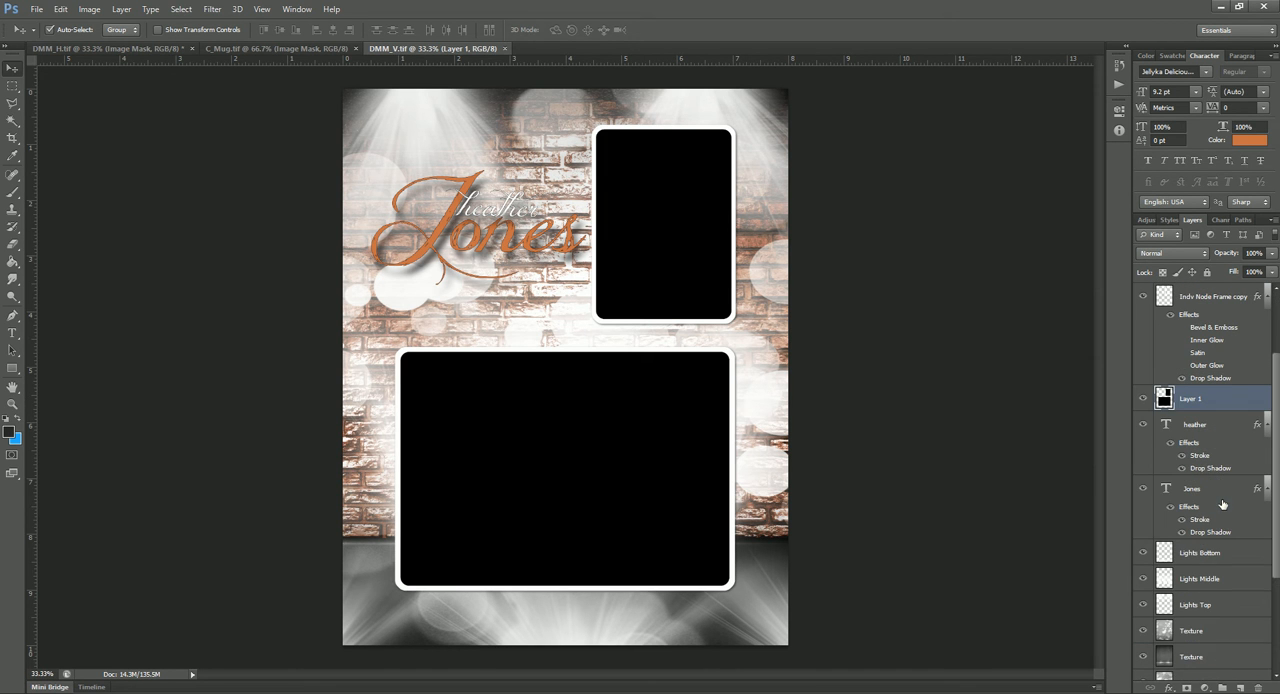
left_click(1144, 489)
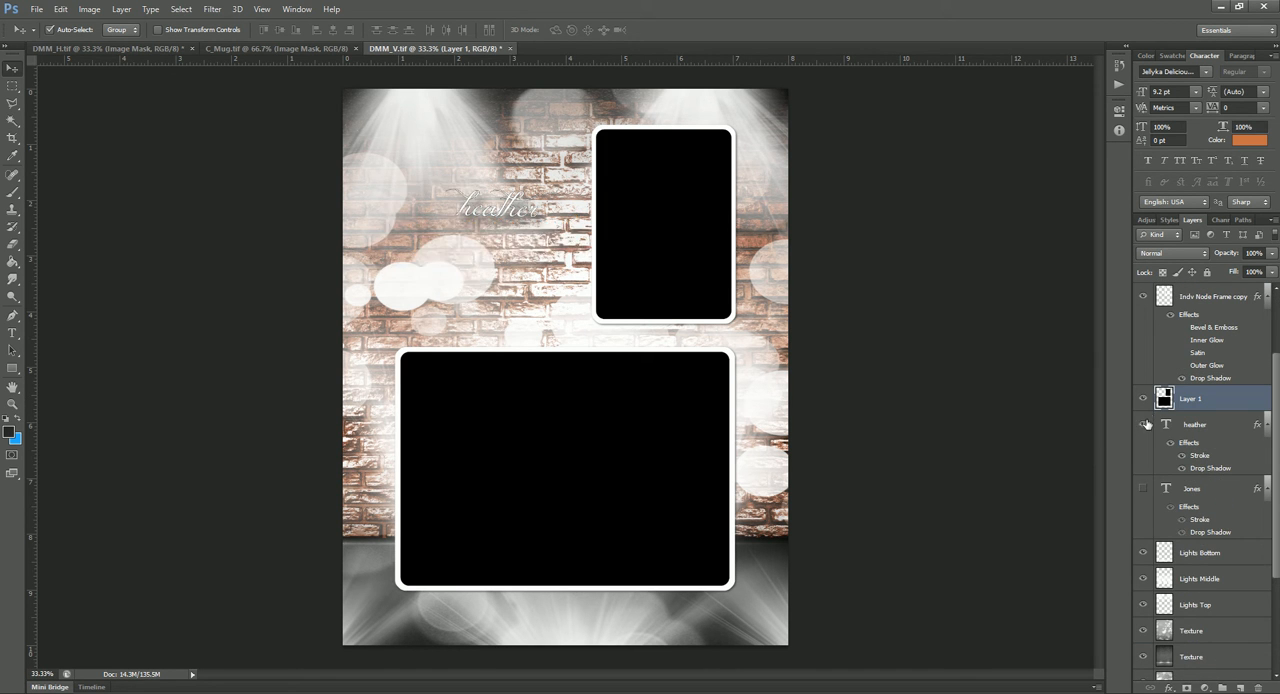
left_click(1144, 425)
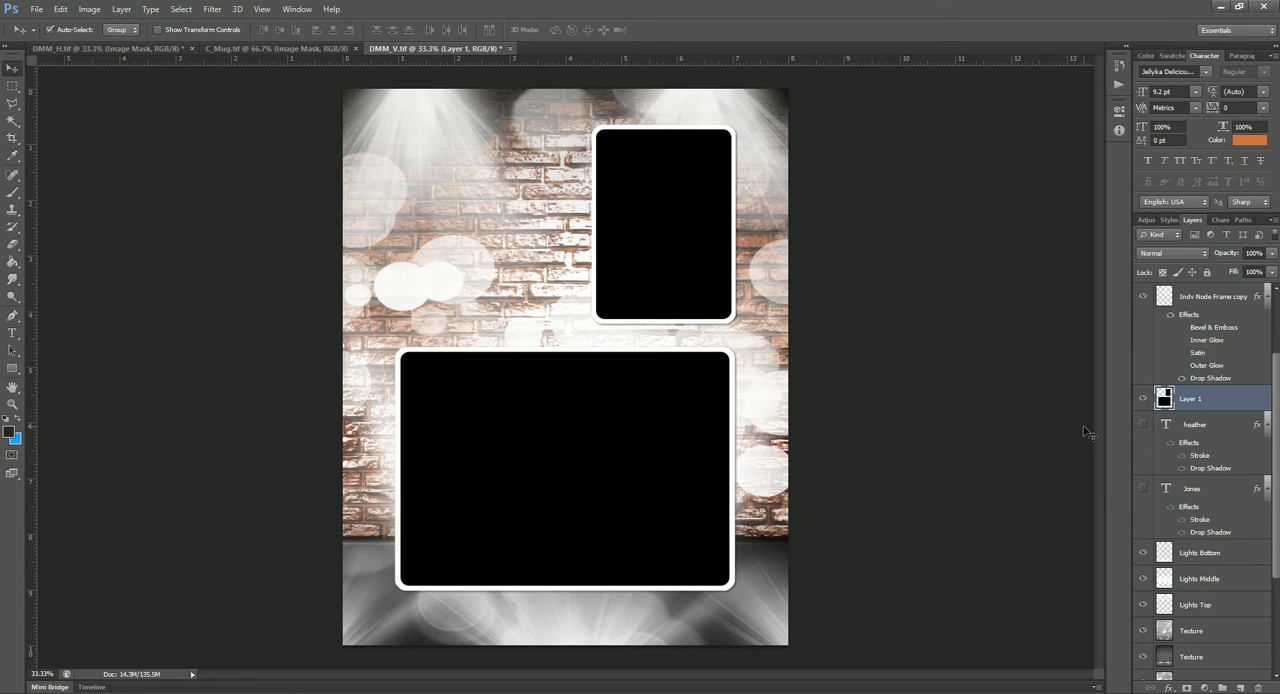
Step: Merge all background layers from Lights Bottom down through Textured Background into one layer
left_click(1202, 555)
scroll(1202, 555, "down", 3)
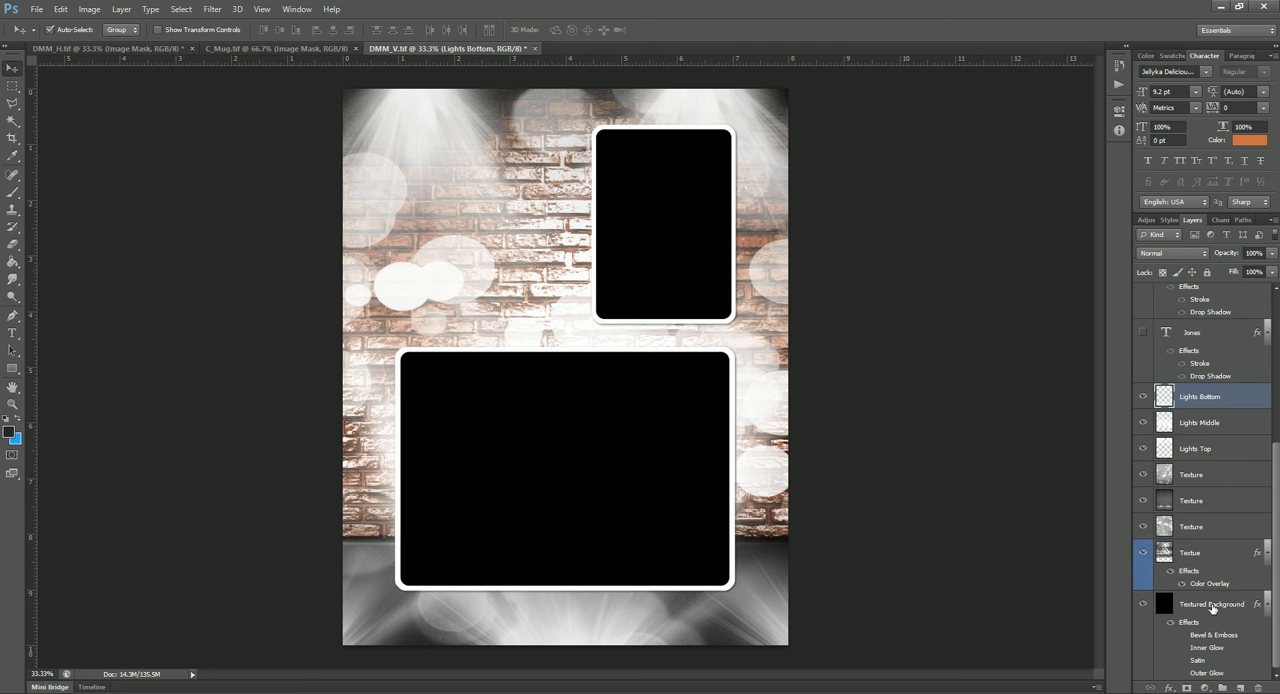
left_click(1212, 604, "shift")
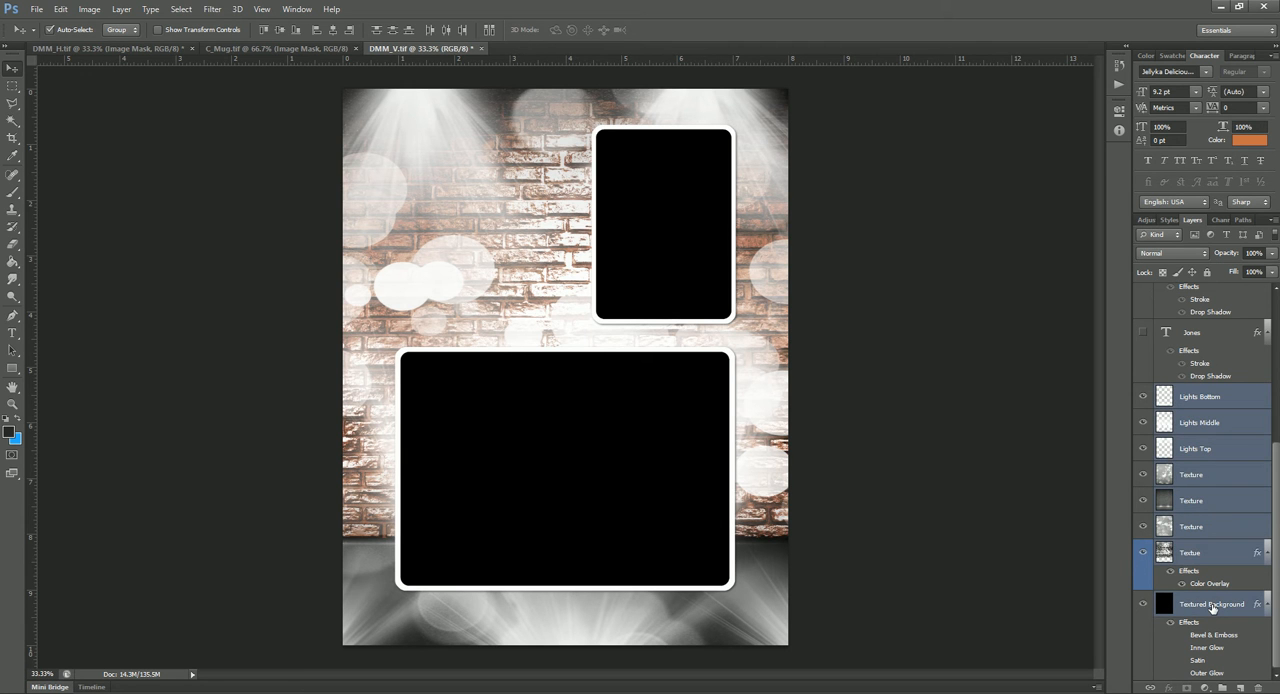
key("ctrl+e")
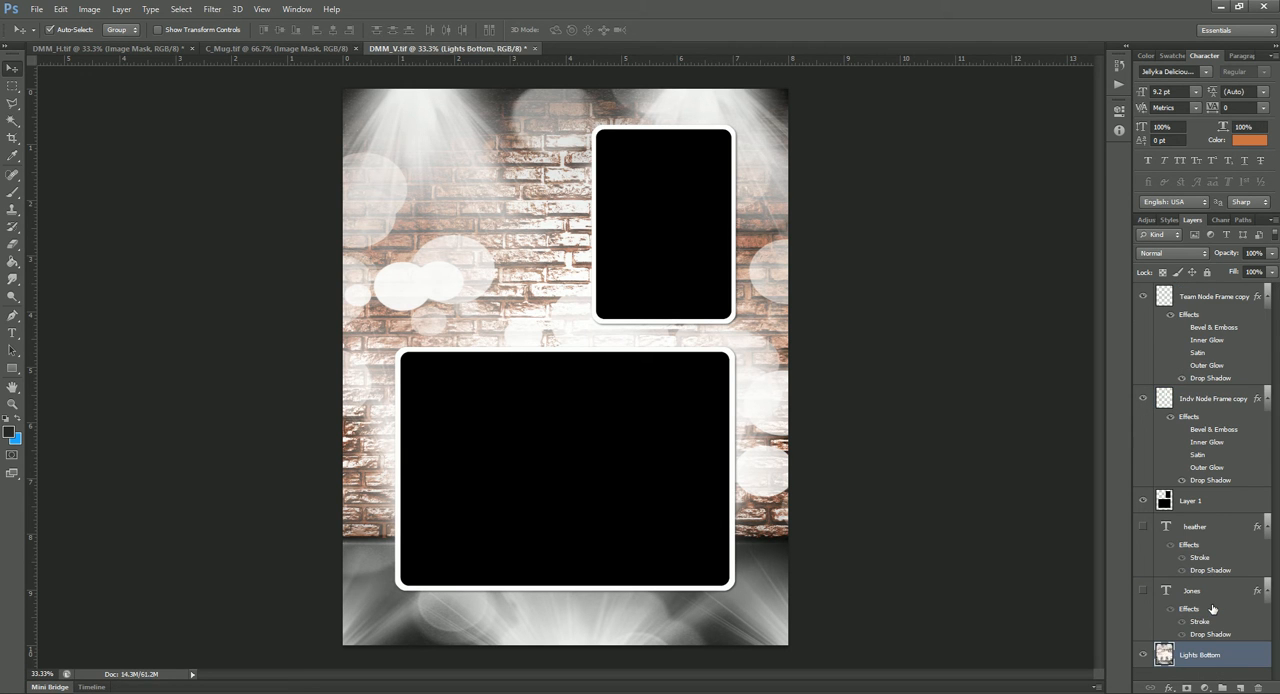
Step: Select the area of Layer 1 outside the two black photo openings with the Magic Wand
left_click(1226, 500)
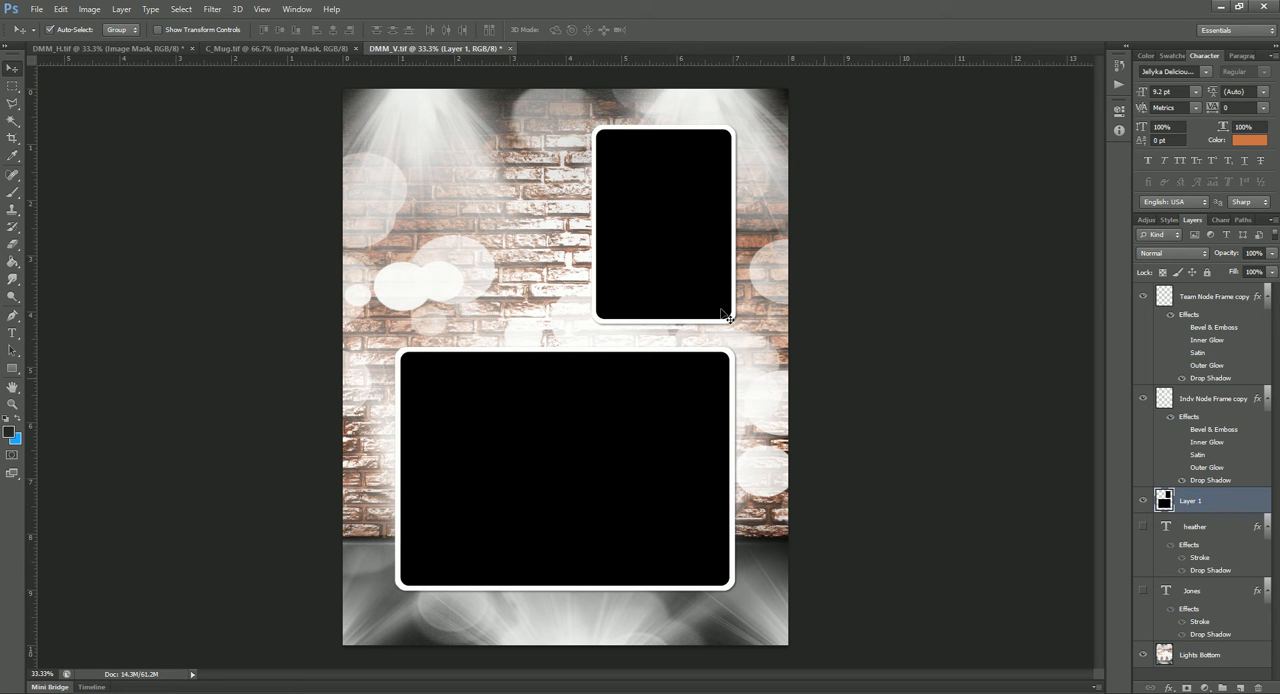
left_click(12, 121)
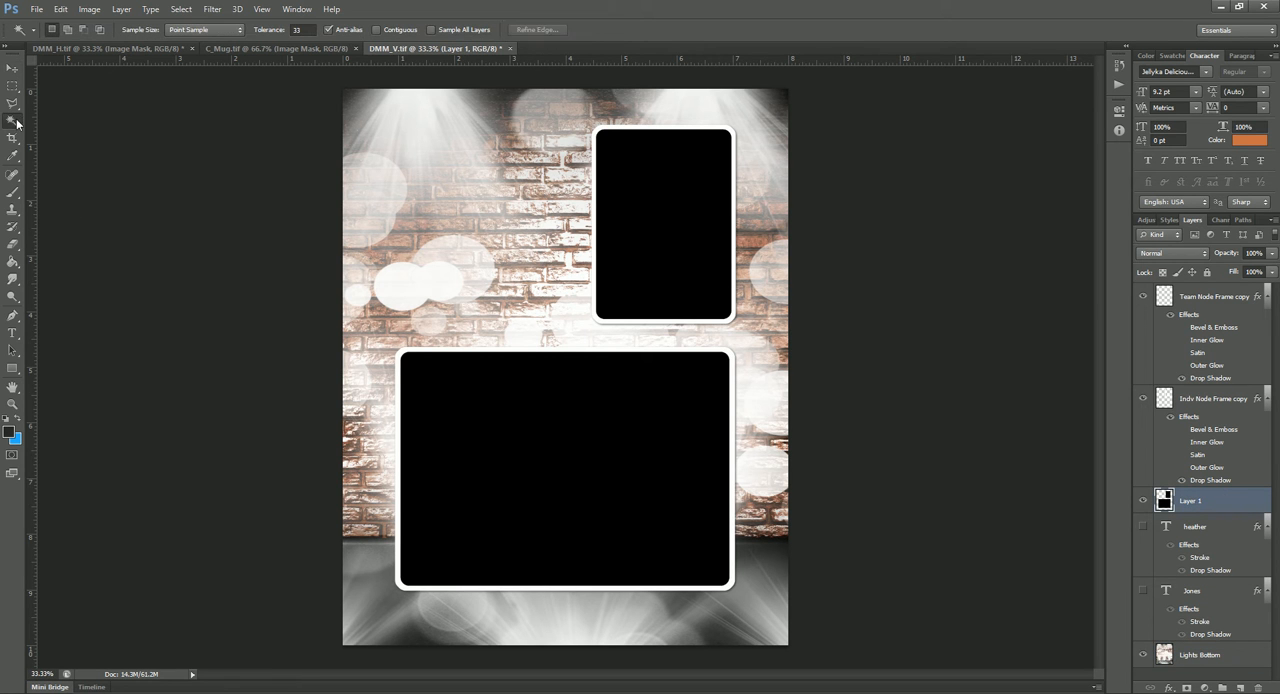
left_click(475, 191)
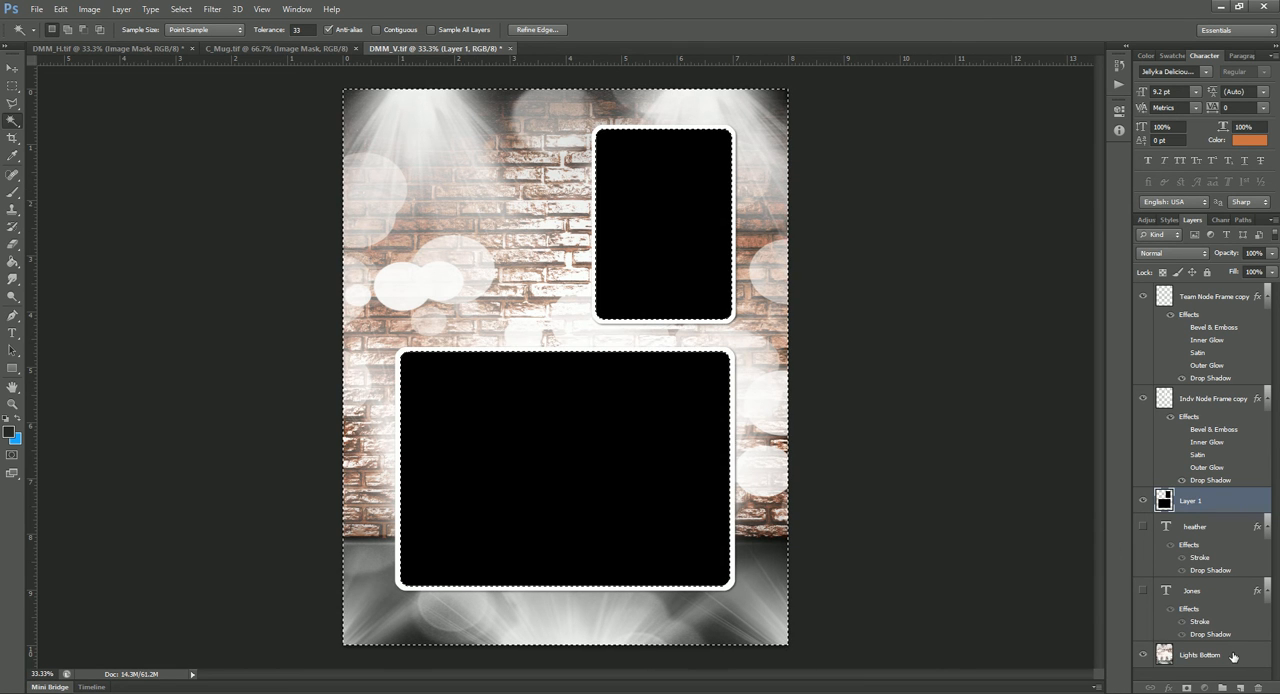
Step: Copy the selected area of the merged Lights Bottom background to a new layer, and hide the merged original and Layer 1
left_click(1236, 655)
key("ctrl+j")
left_click(1143, 667)
left_click(1143, 487)
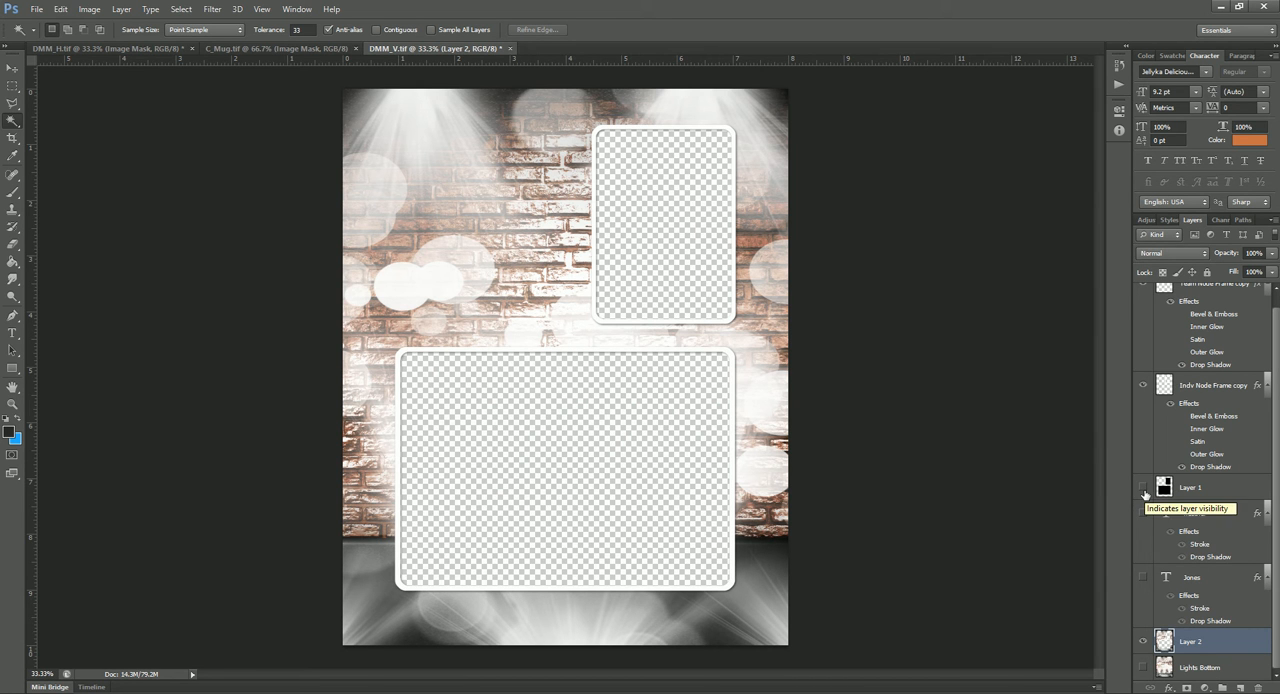
Step: Close DMM_V.tif without saving its changes, and hide the group, year and person-name text layers in C_Mug.tif
left_click(510, 49)
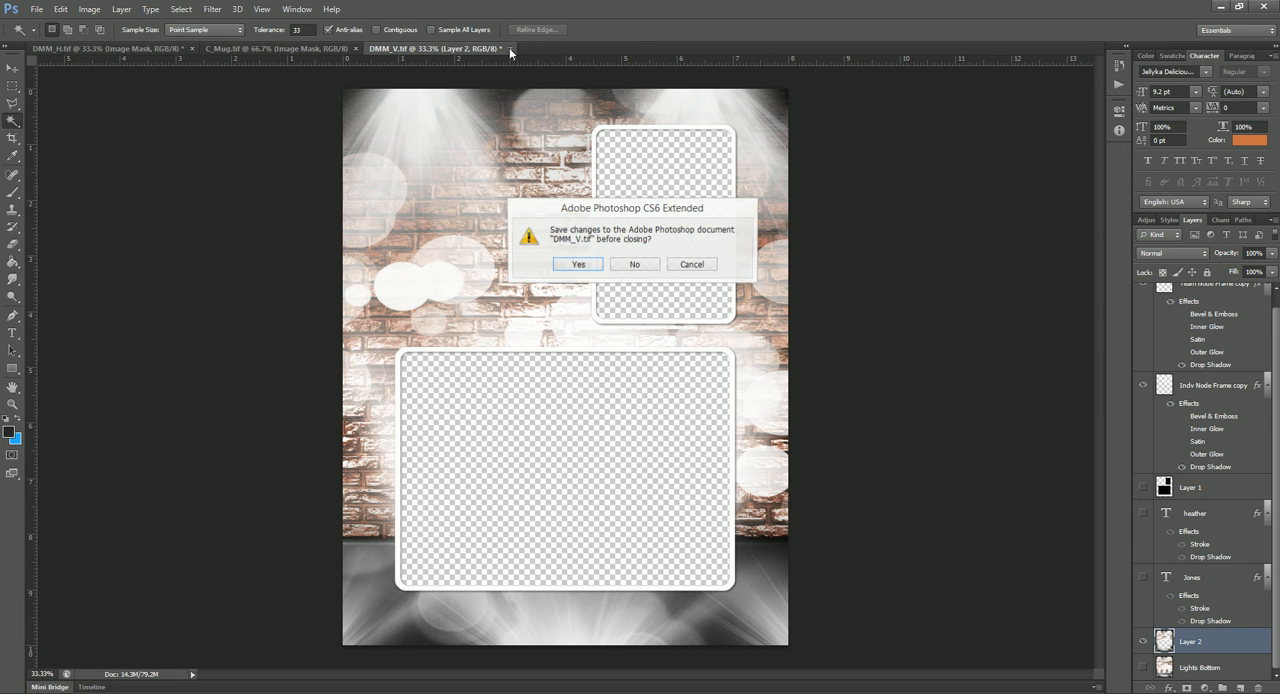
left_click(636, 265)
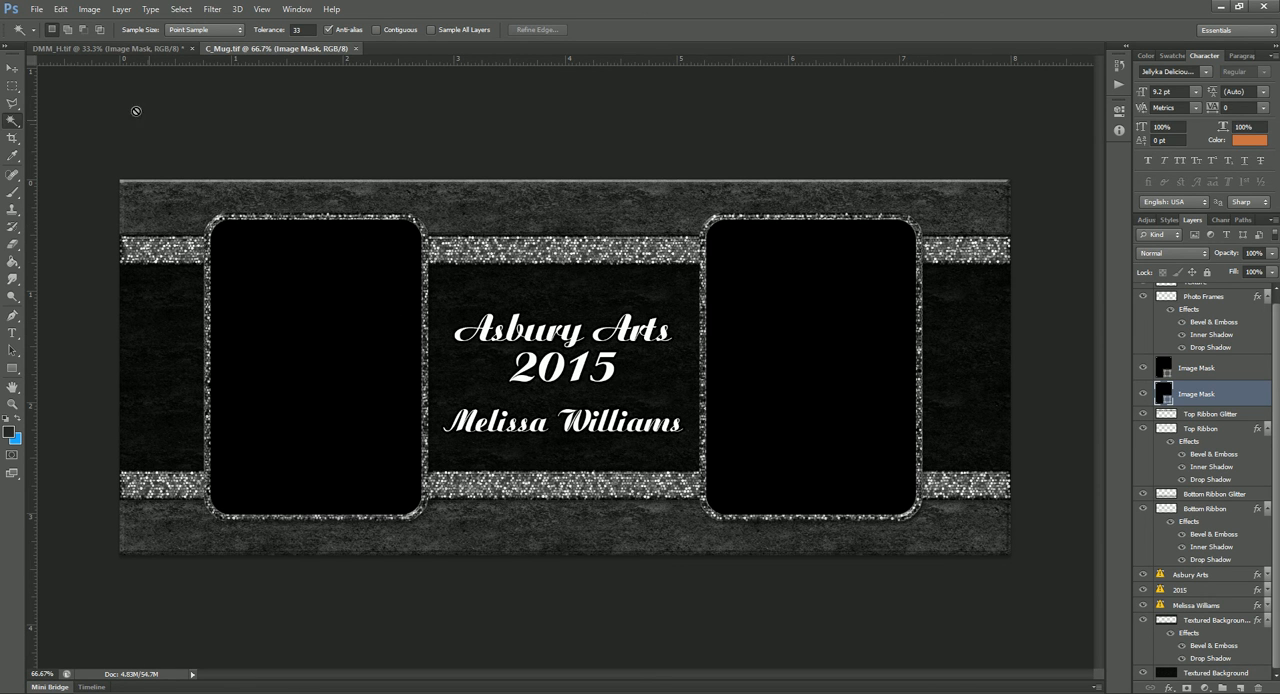
left_click(13, 68)
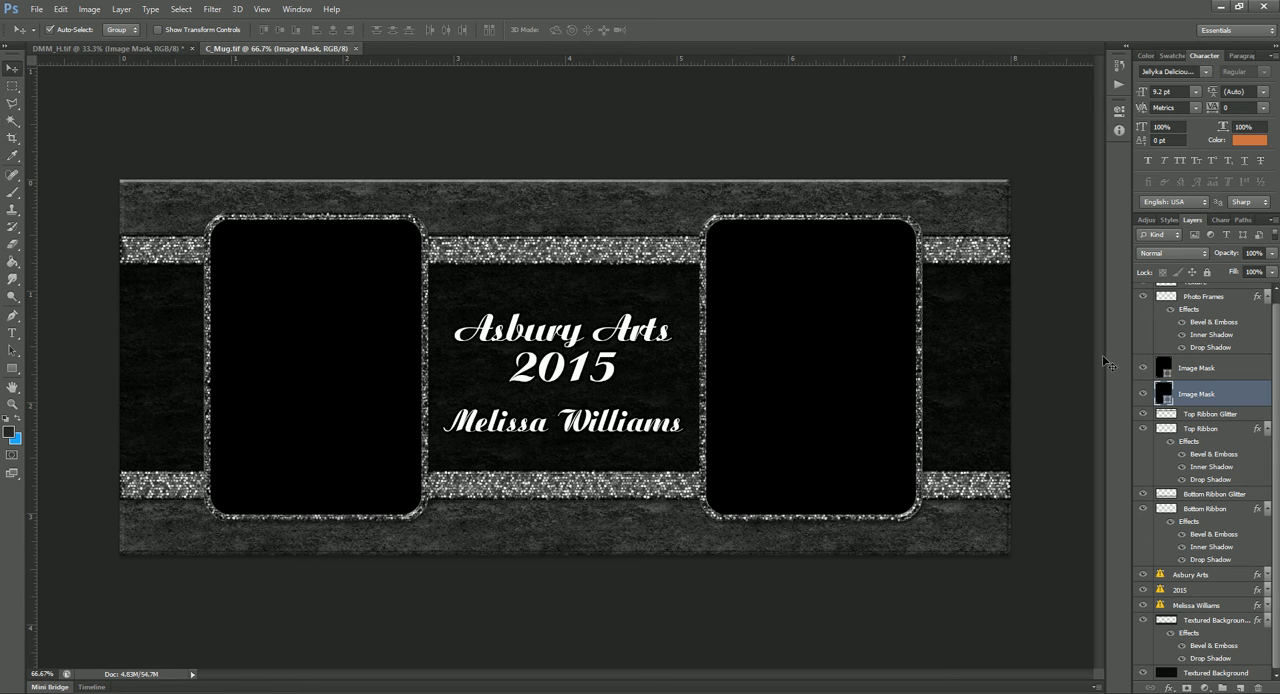
left_click_drag(1143, 575, 1143, 606)
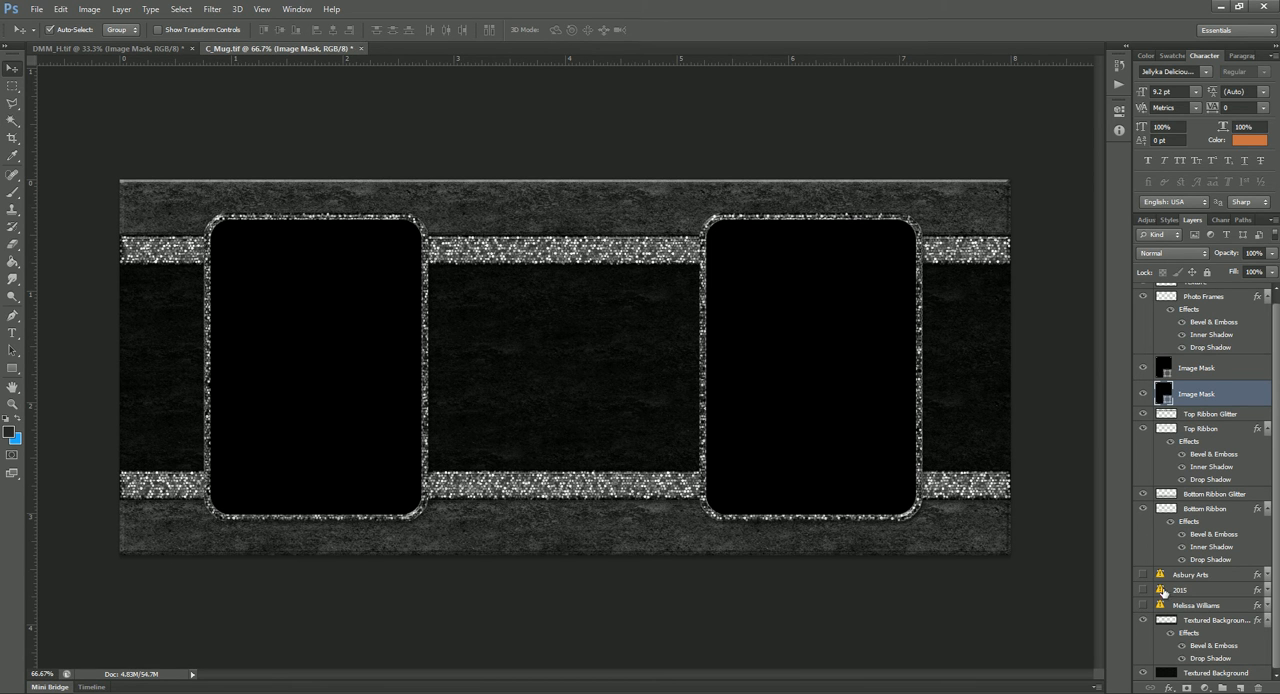
Step: Merge the two Image Mask layers in C_Mug.tif into one layer and rasterize it
left_click(1236, 370, "shift")
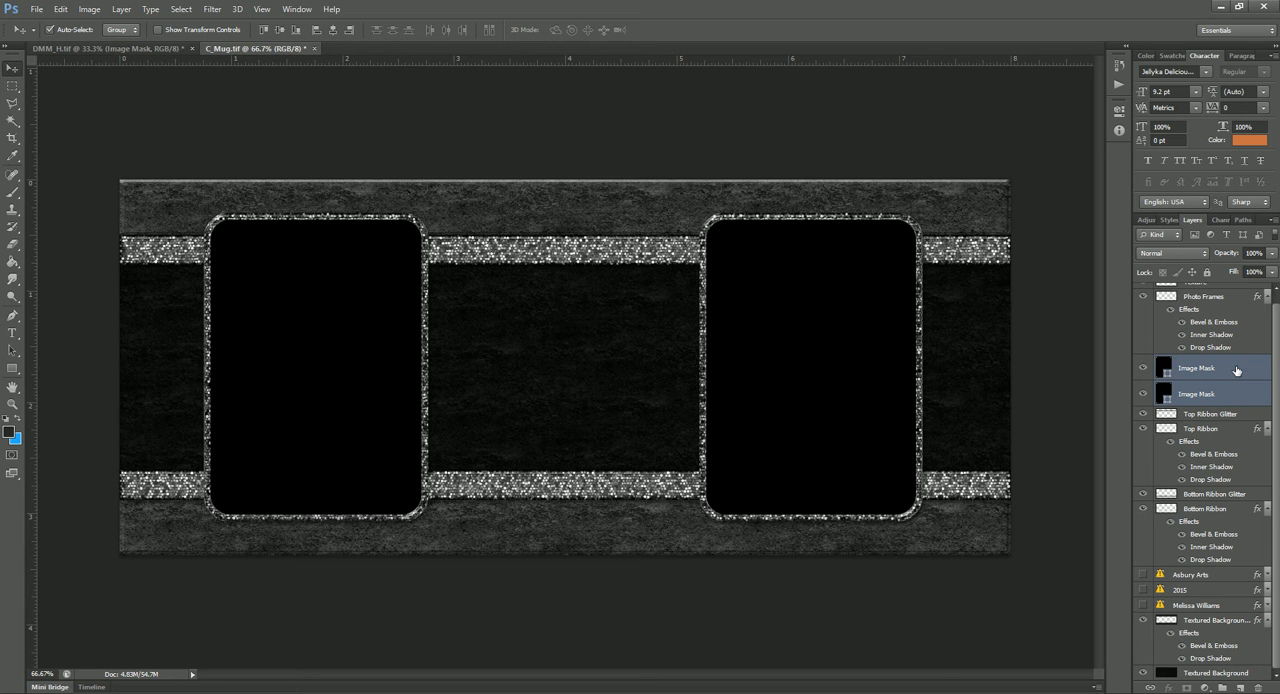
key("ctrl+e")
right_click(1238, 378)
left_click(1117, 287)
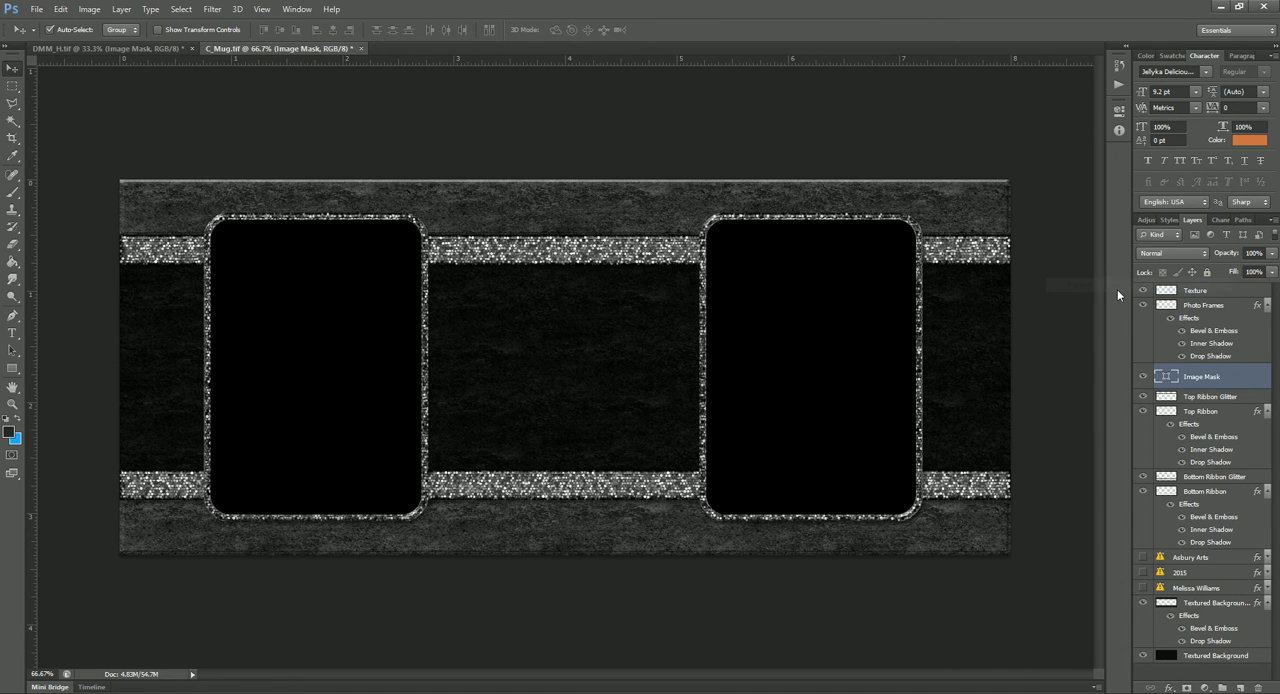
Step: Merge all layers from Top Ribbon Glitter down through Textured Background, including the hidden text, into one background layer
double_click(1207, 386)
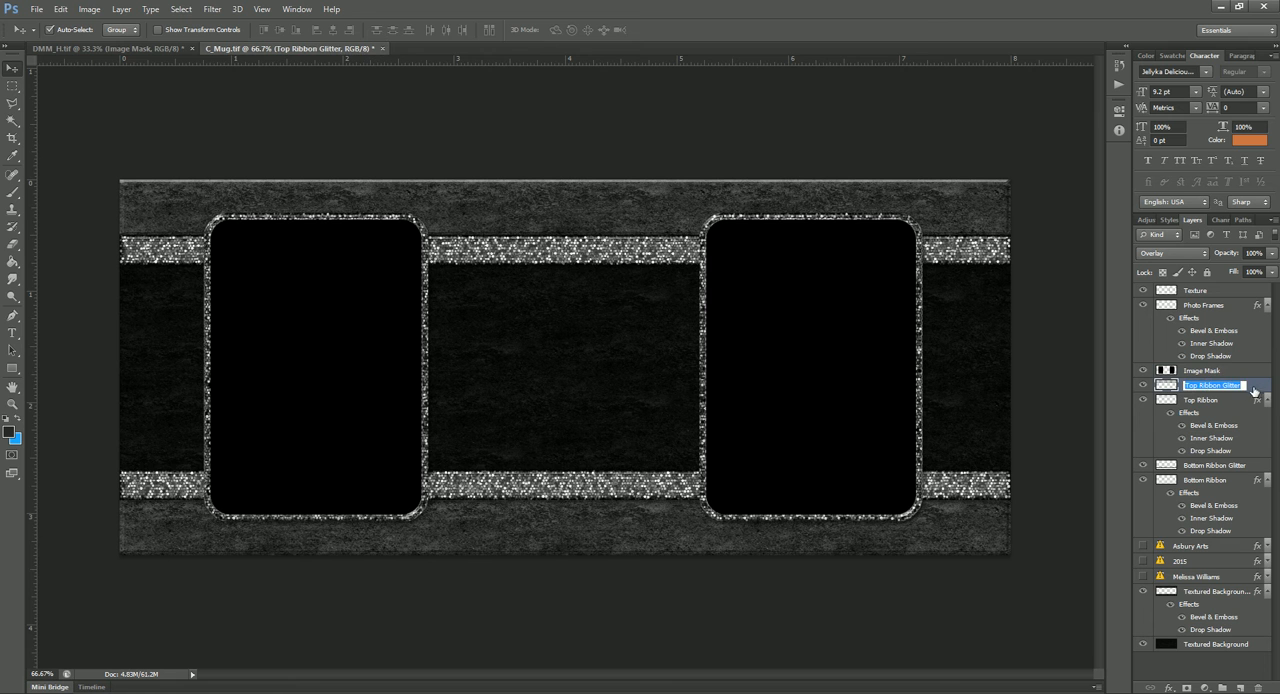
key("Return")
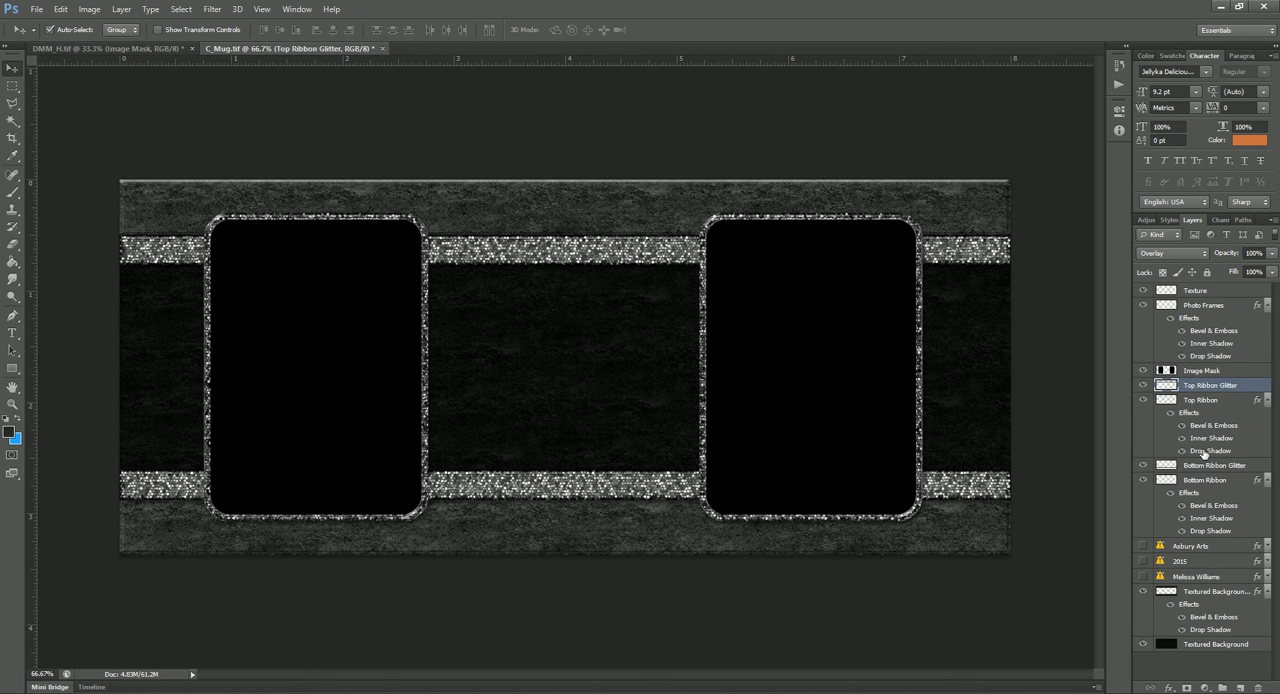
left_click(1199, 644, "shift")
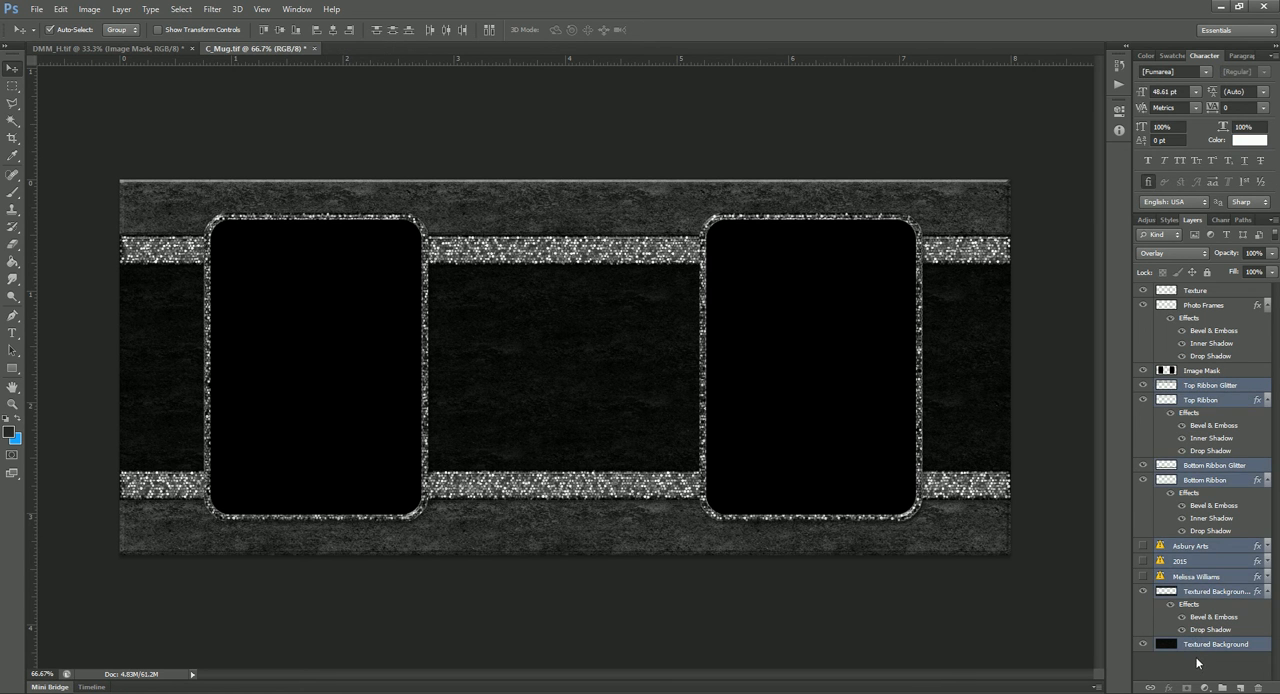
key("ctrl+e")
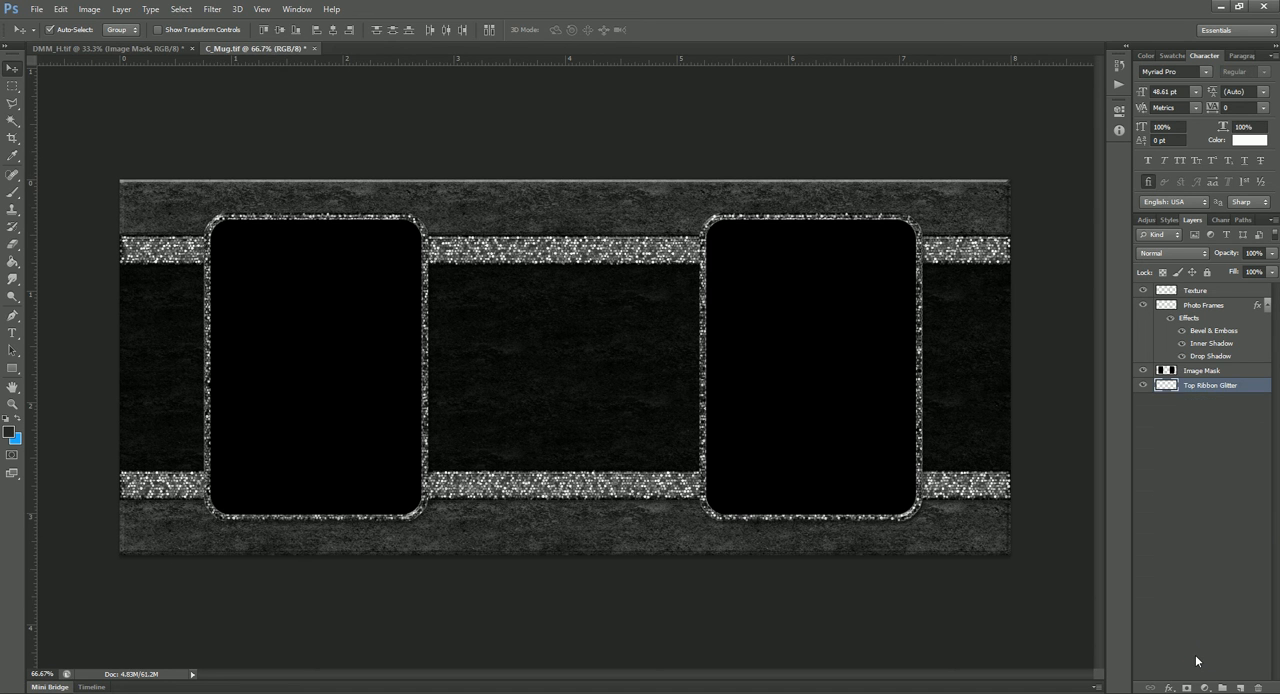
Step: Select the empty area around the two black openings on the Image Mask layer with the Magic Wand
left_click(1213, 374)
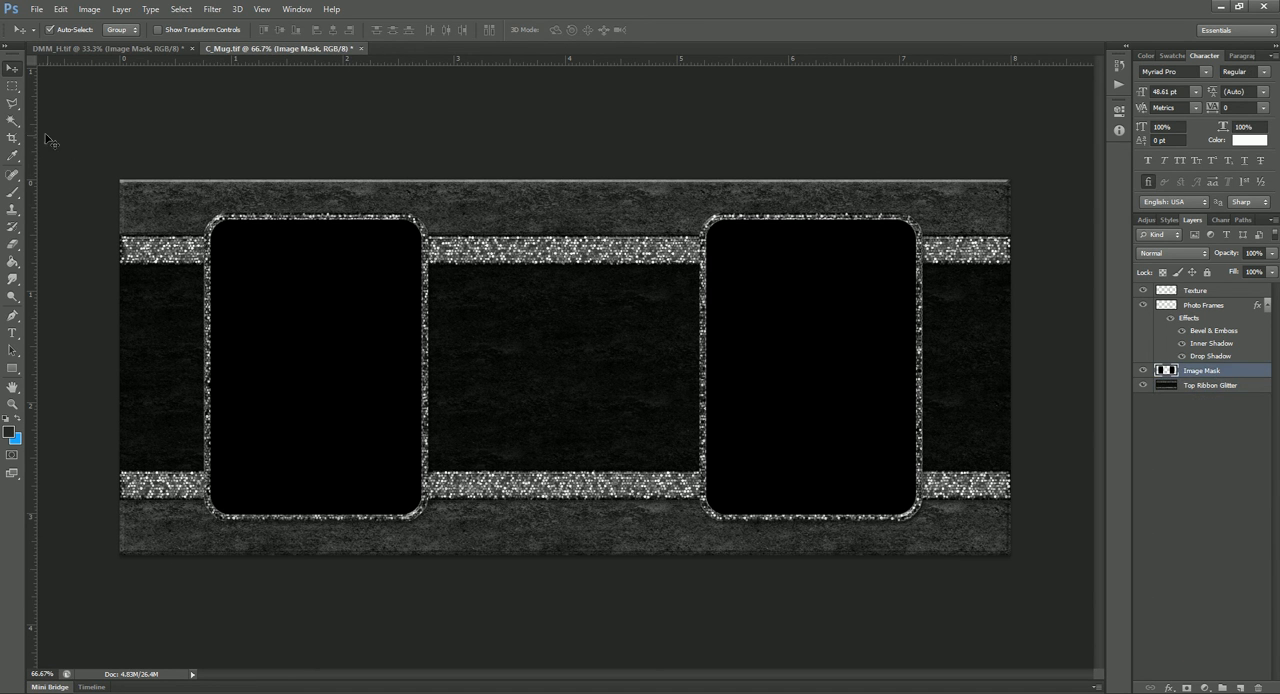
left_click(16, 124)
left_click(527, 257)
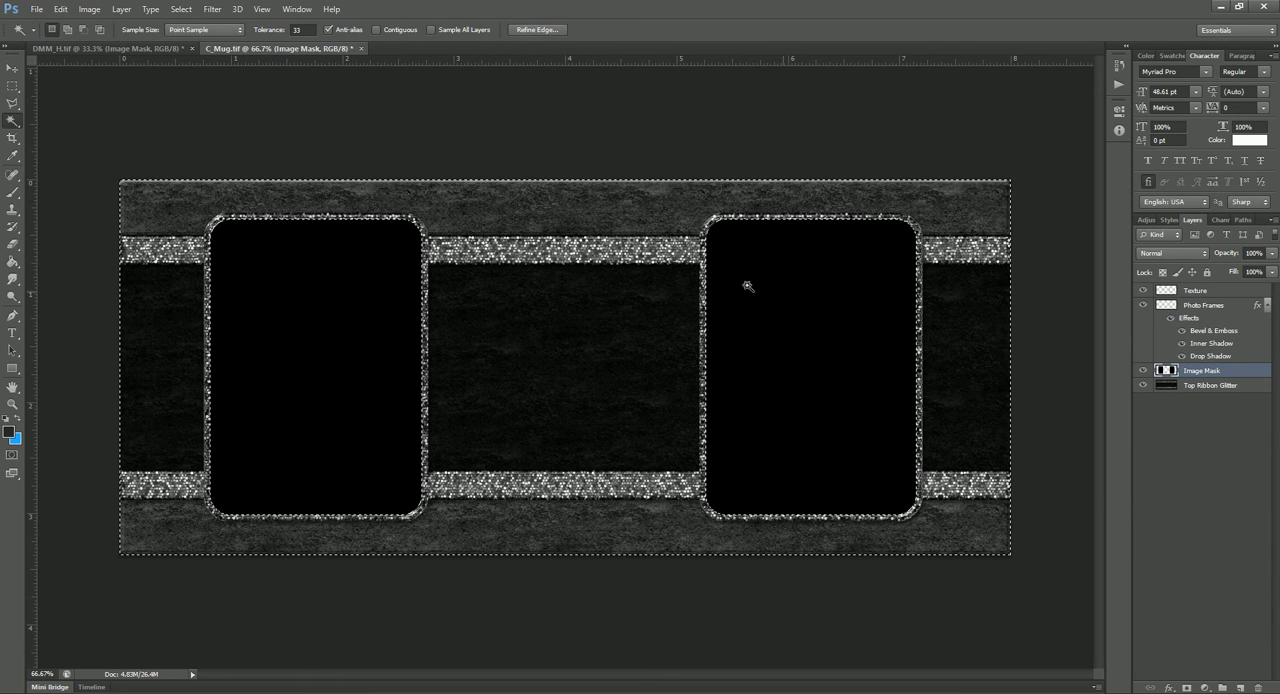
Step: Copy the selected area of the merged Top Ribbon Glitter background to a new layer, and hide Image Mask and the merged original
left_click(1227, 386)
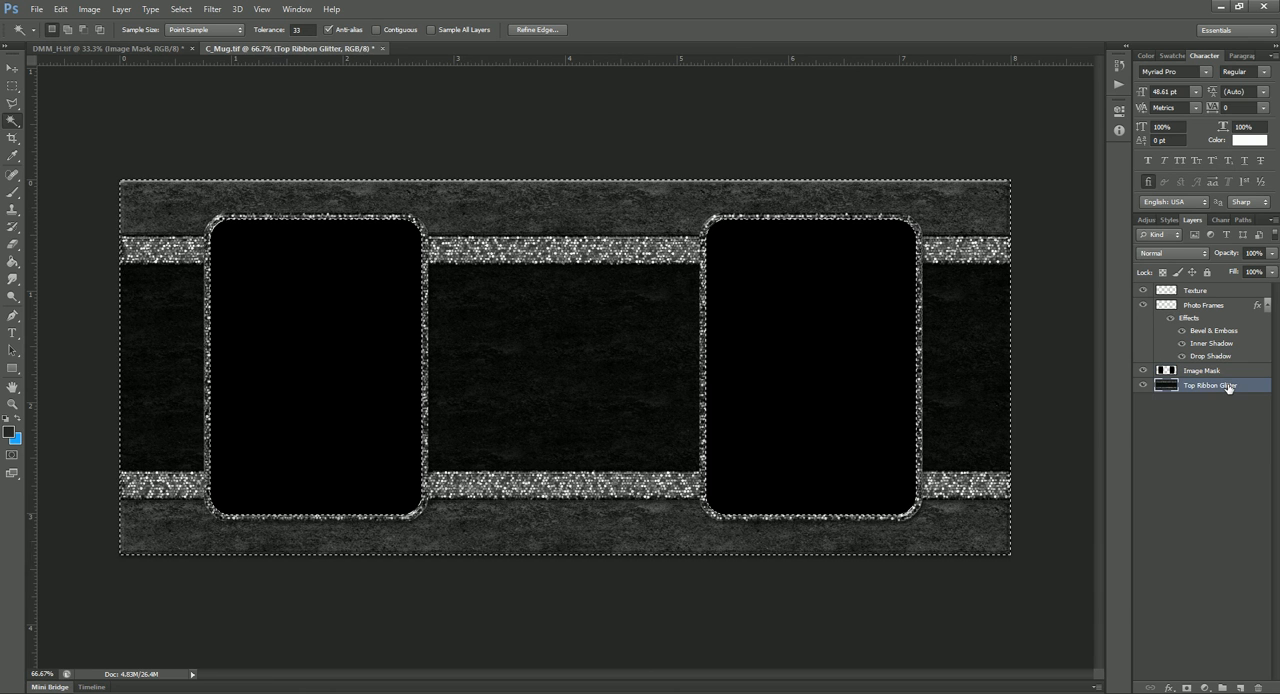
key("ctrl+j")
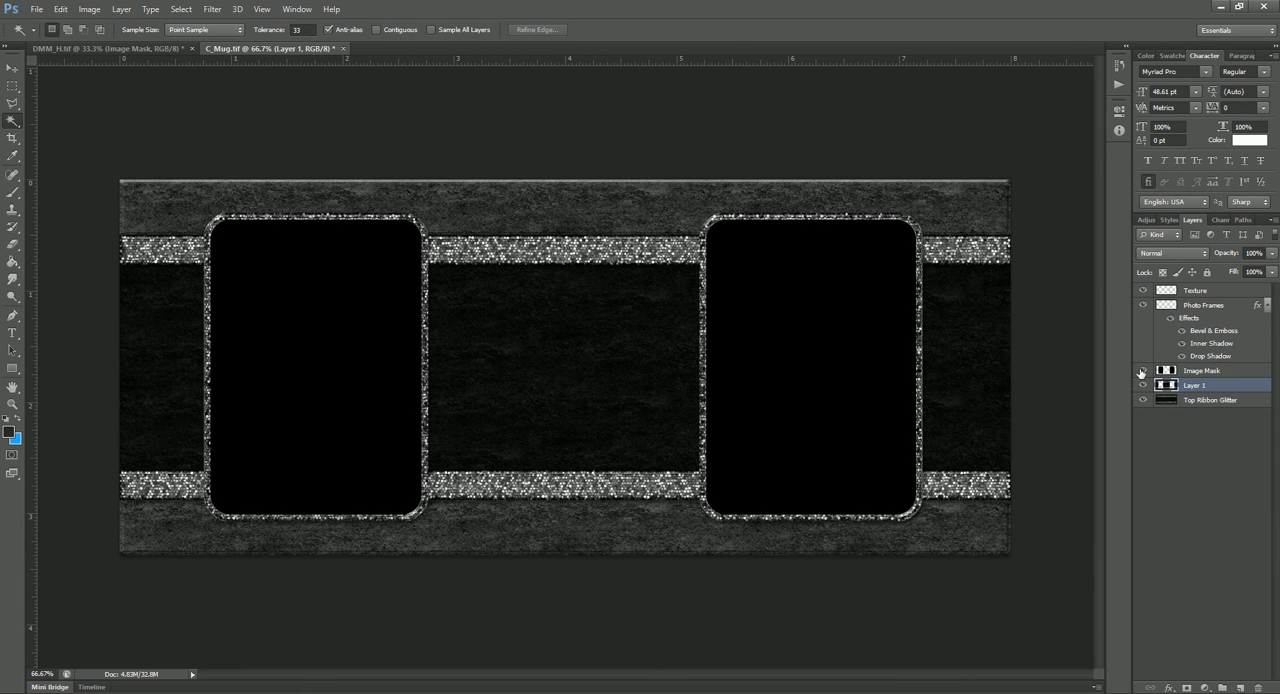
left_click(1142, 371)
left_click(1143, 401)
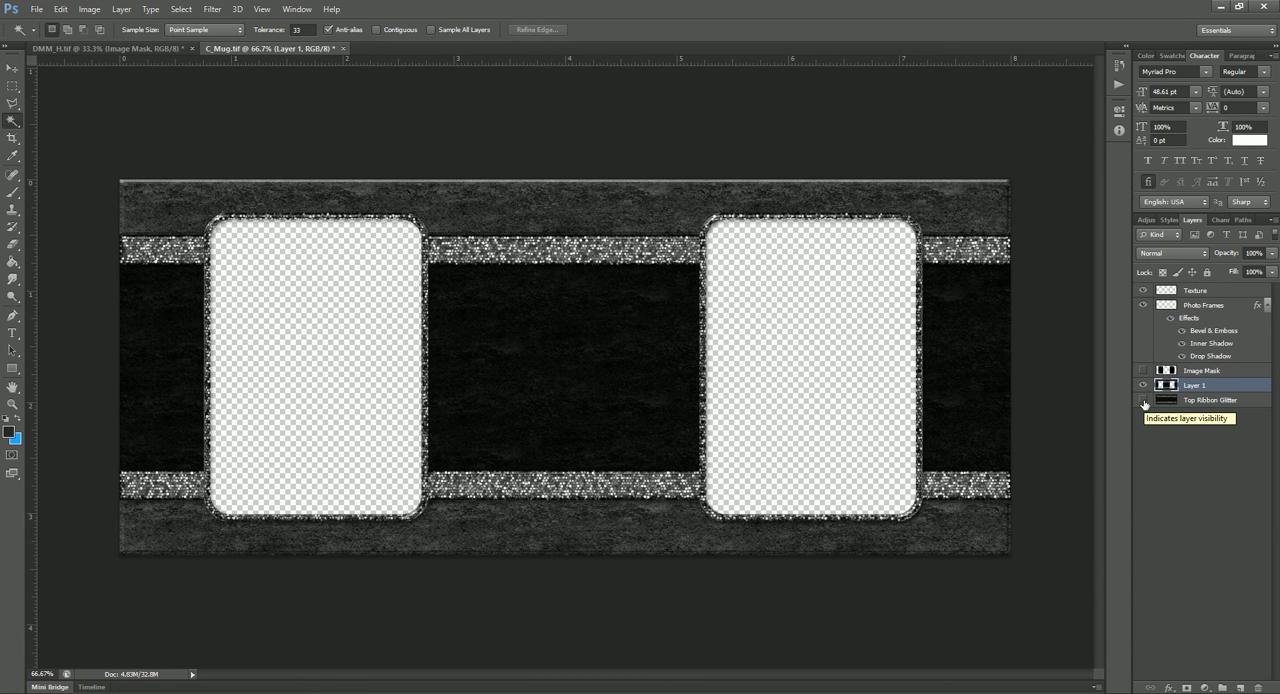
Step: Close the C_Mug.tif document without saving its changes
left_click(344, 50)
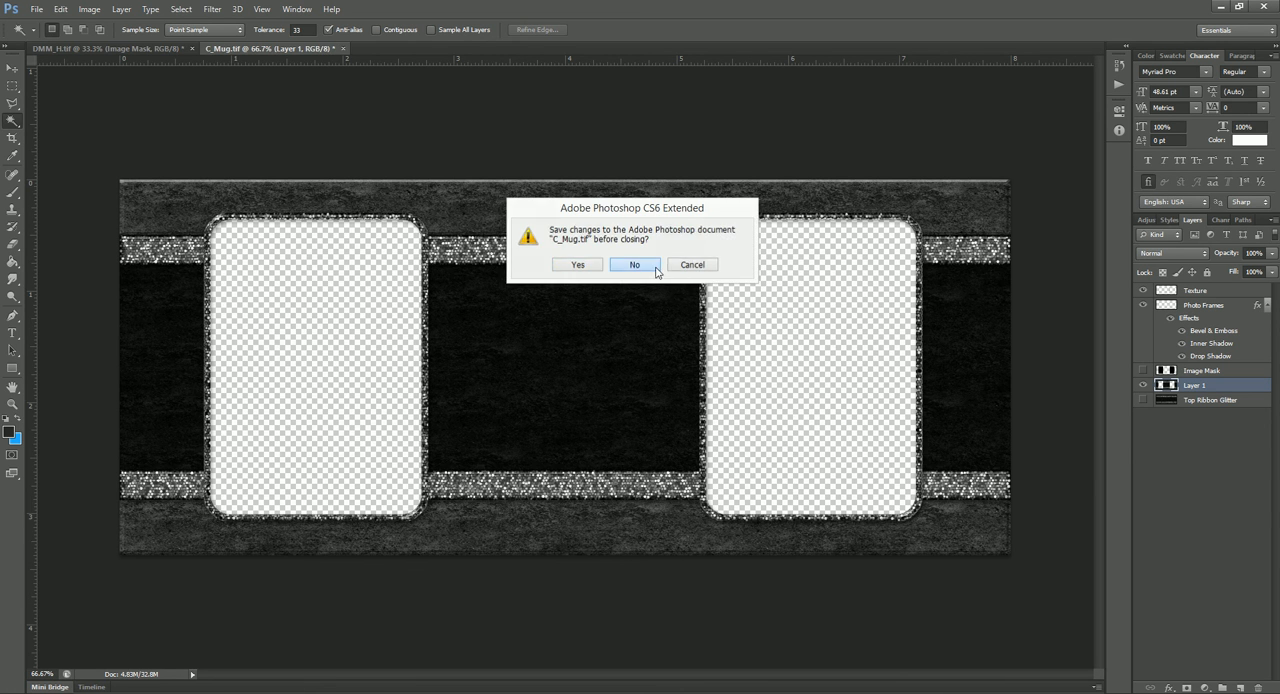
left_click(655, 267)
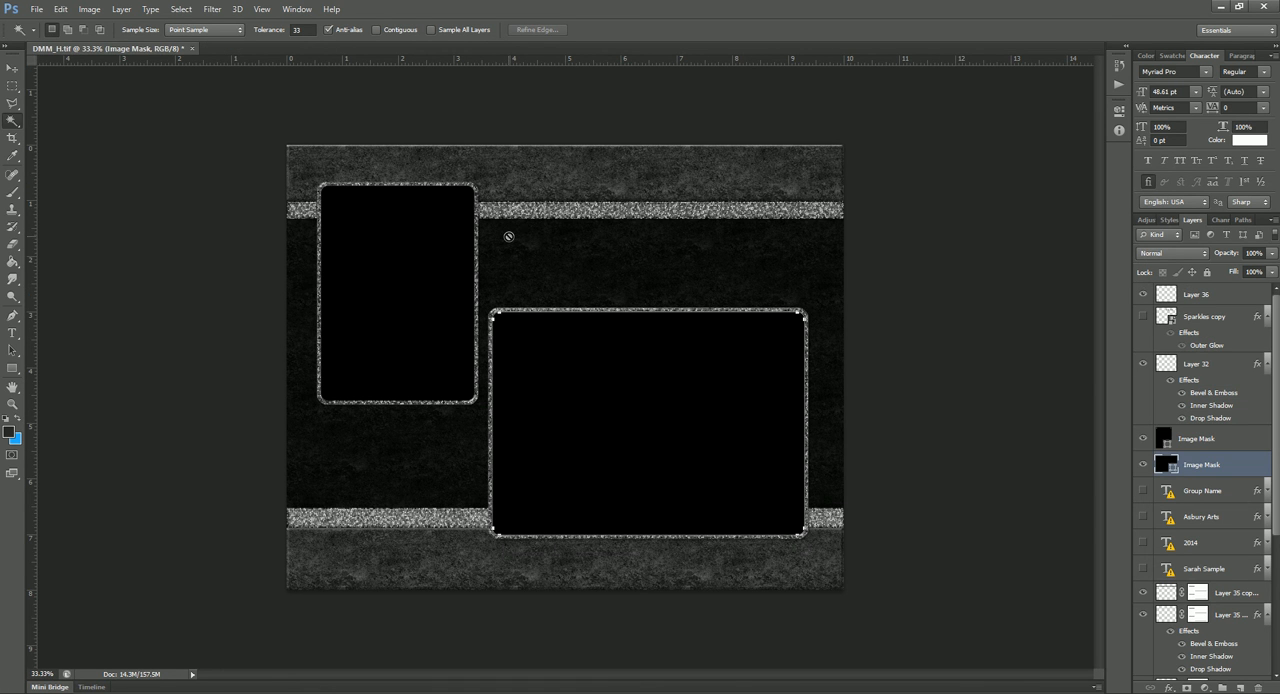
Step: Merge the two Image Mask layers in DMM_H.tif into one shape layer and rasterize it
left_click(13, 67)
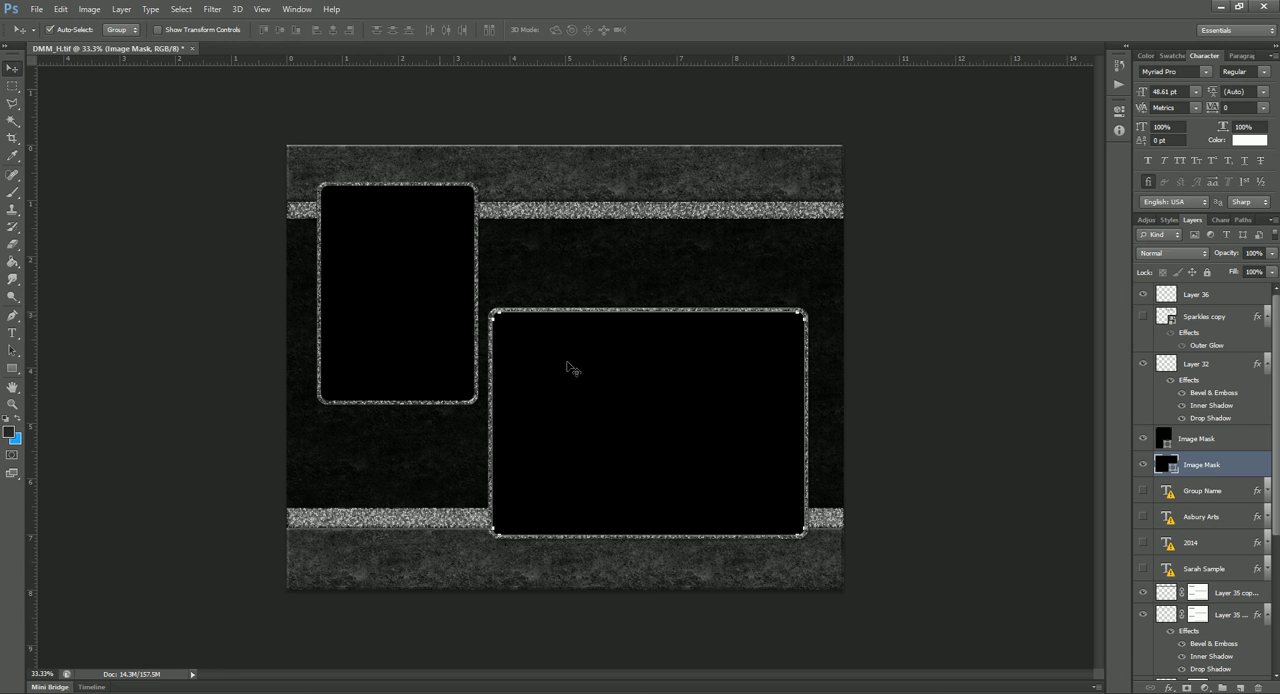
left_click(1229, 444, "shift")
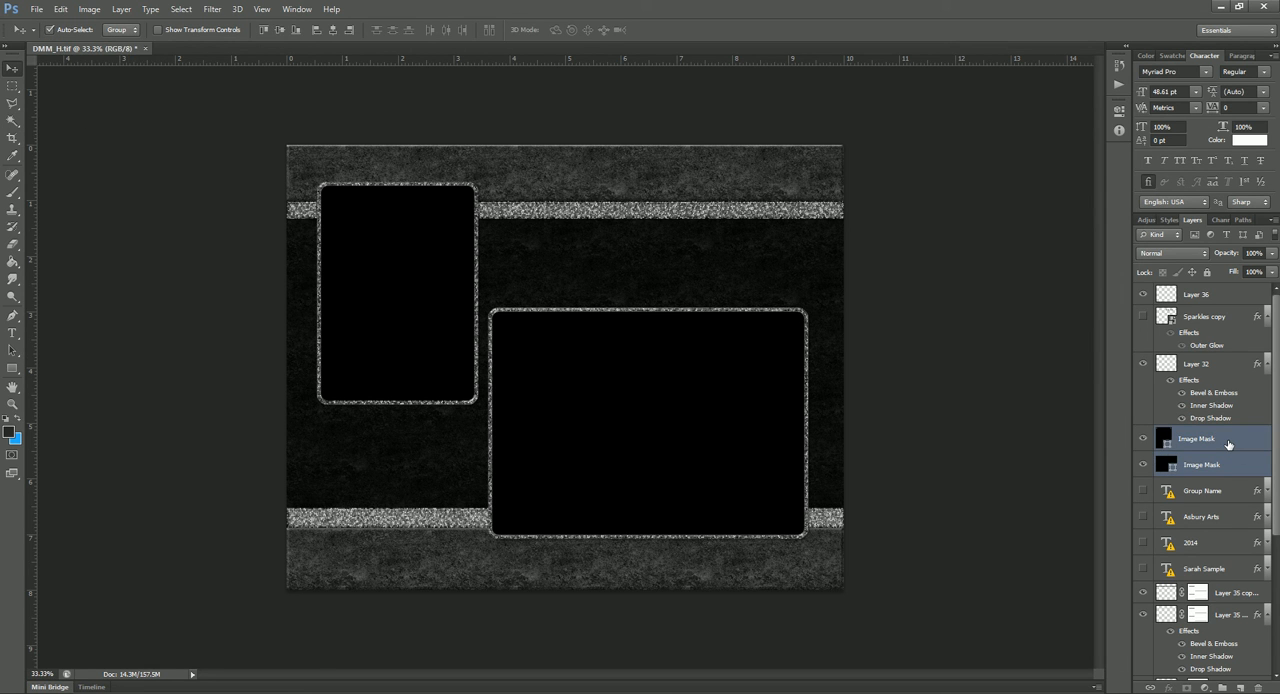
key("ctrl+e")
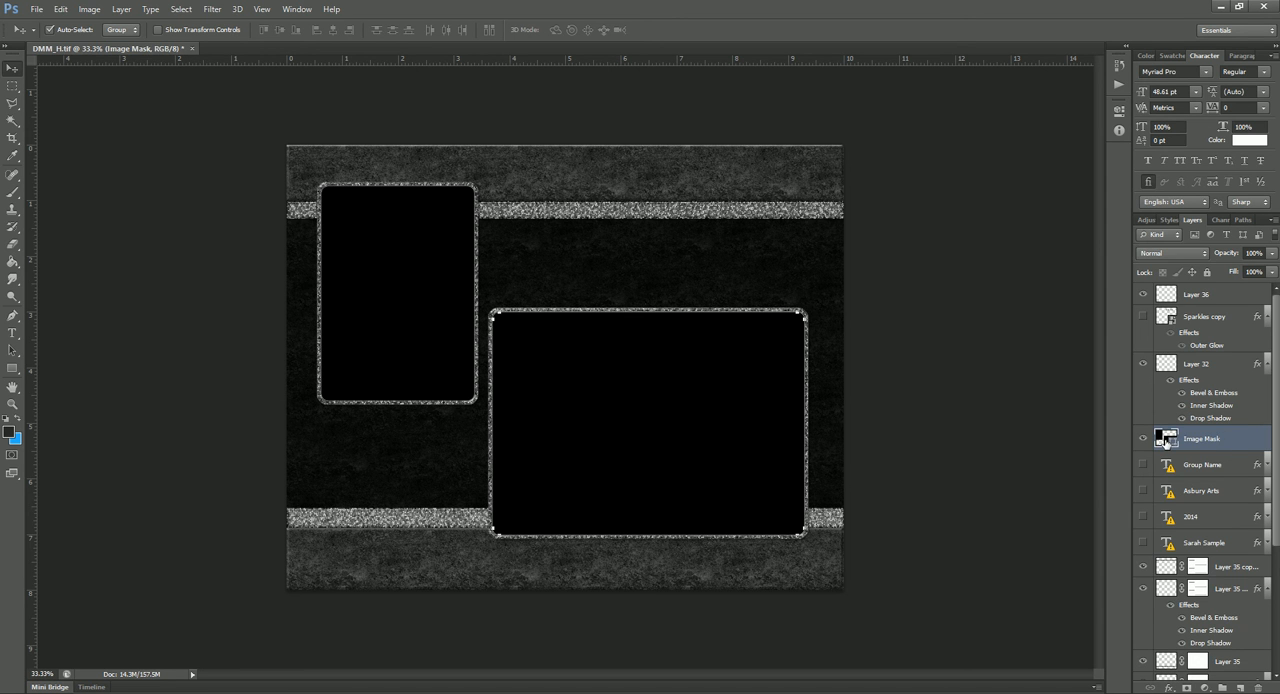
right_click(1222, 441)
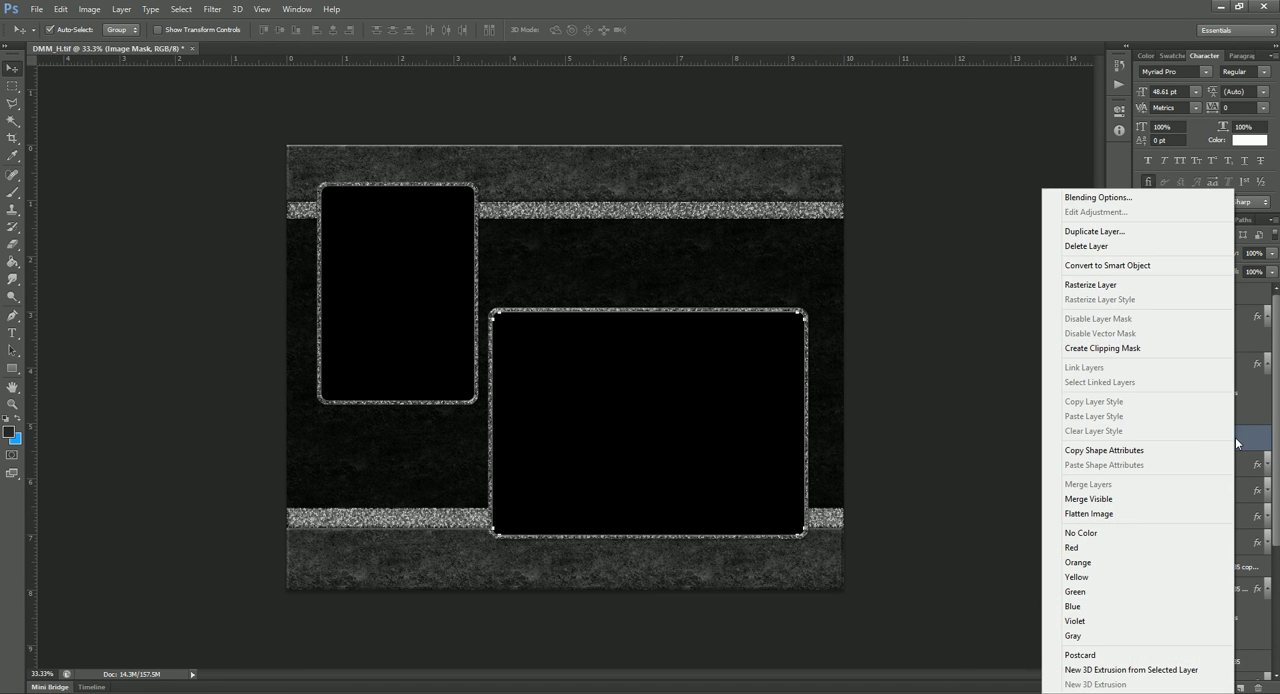
left_click(1117, 288)
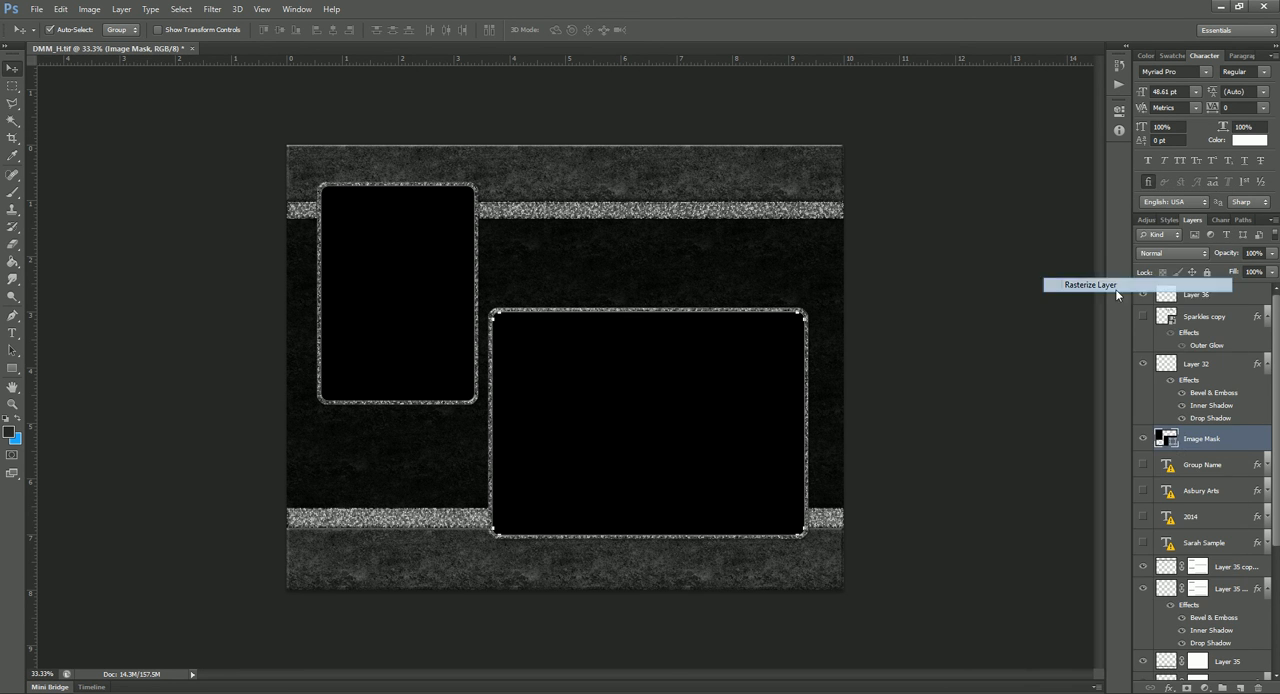
Step: Merge all layers from the Group Name text down through Layer 33 into one background layer
left_click(1190, 461)
scroll(1200, 500, "down", 5)
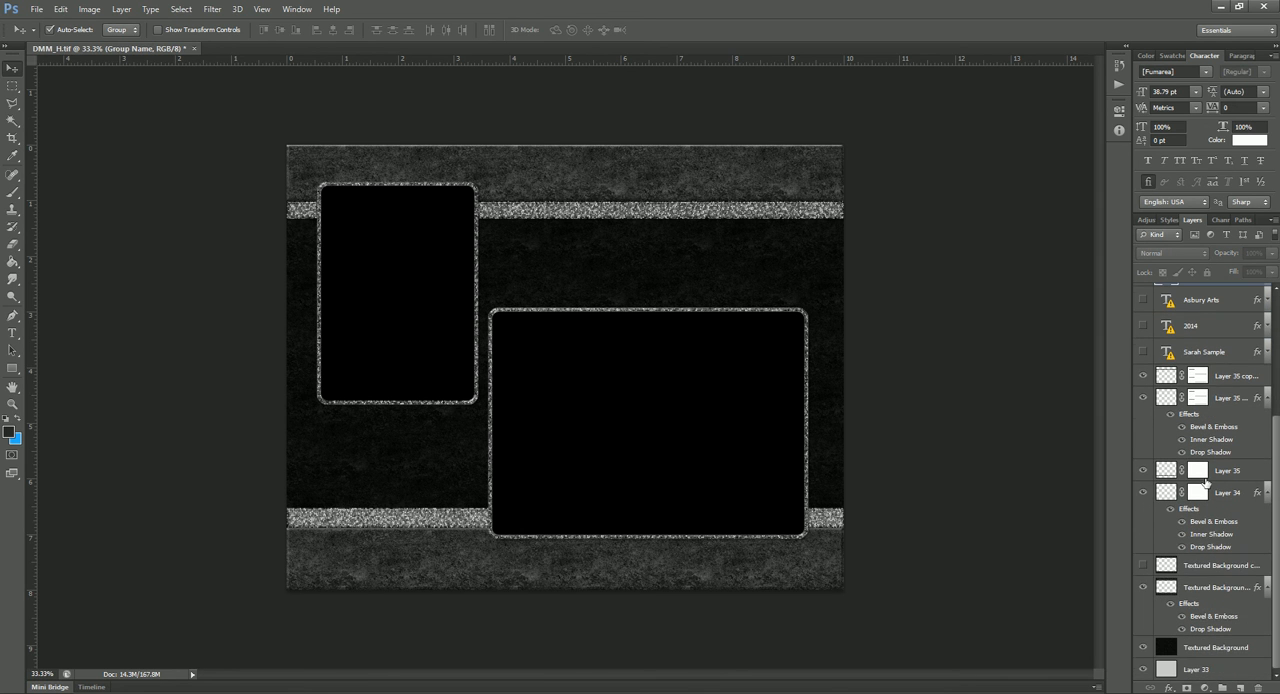
left_click(1216, 669, "shift")
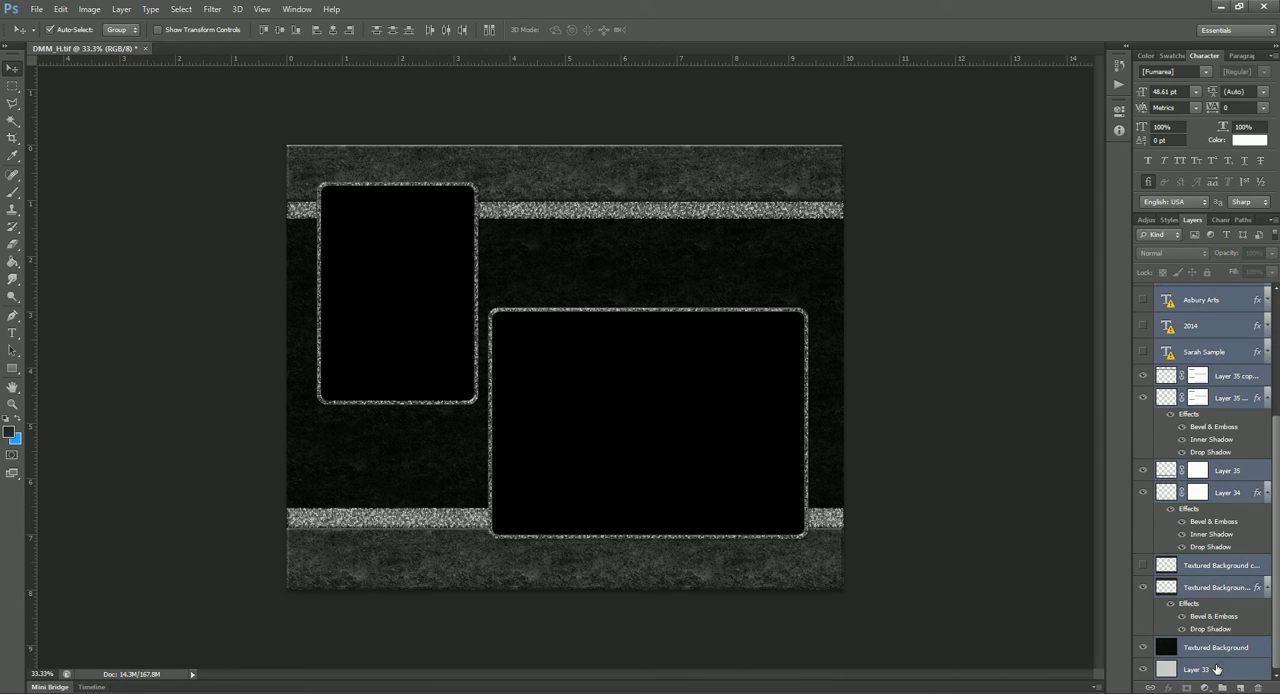
key("ctrl+e")
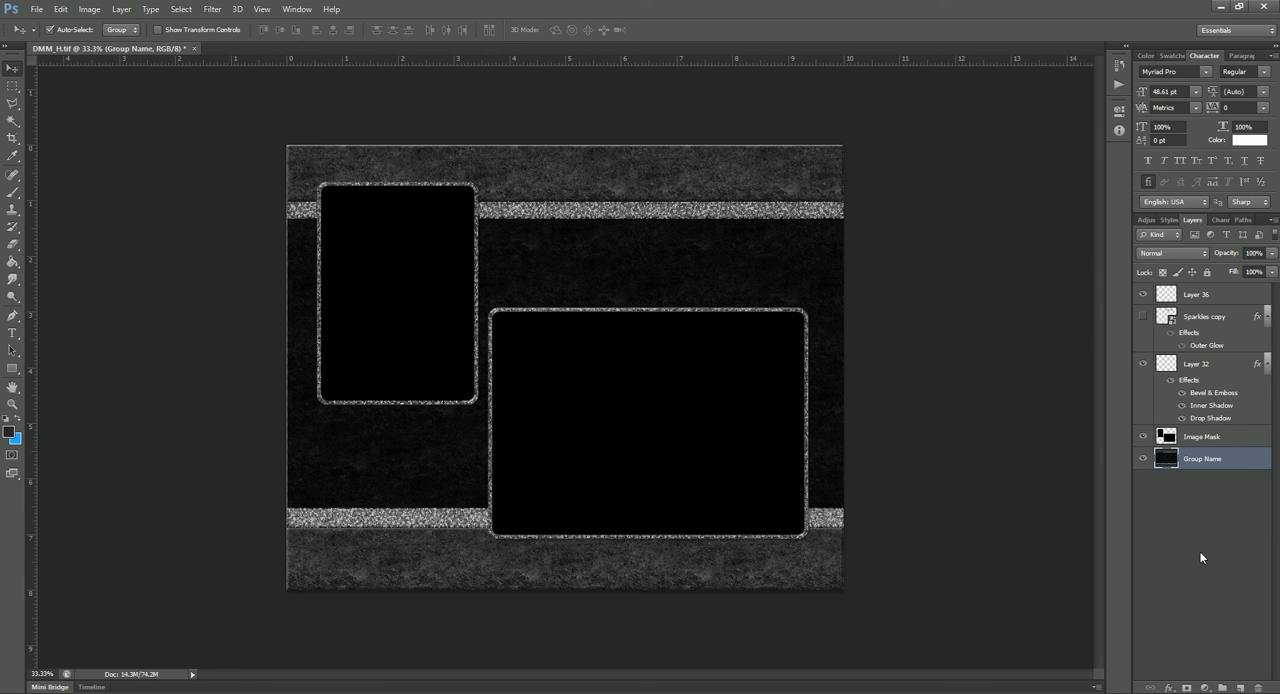
Step: Select the empty area around the portrait and landscape openings on DMM_H.tif's Image Mask layer with the Magic Wand
left_click(1242, 438)
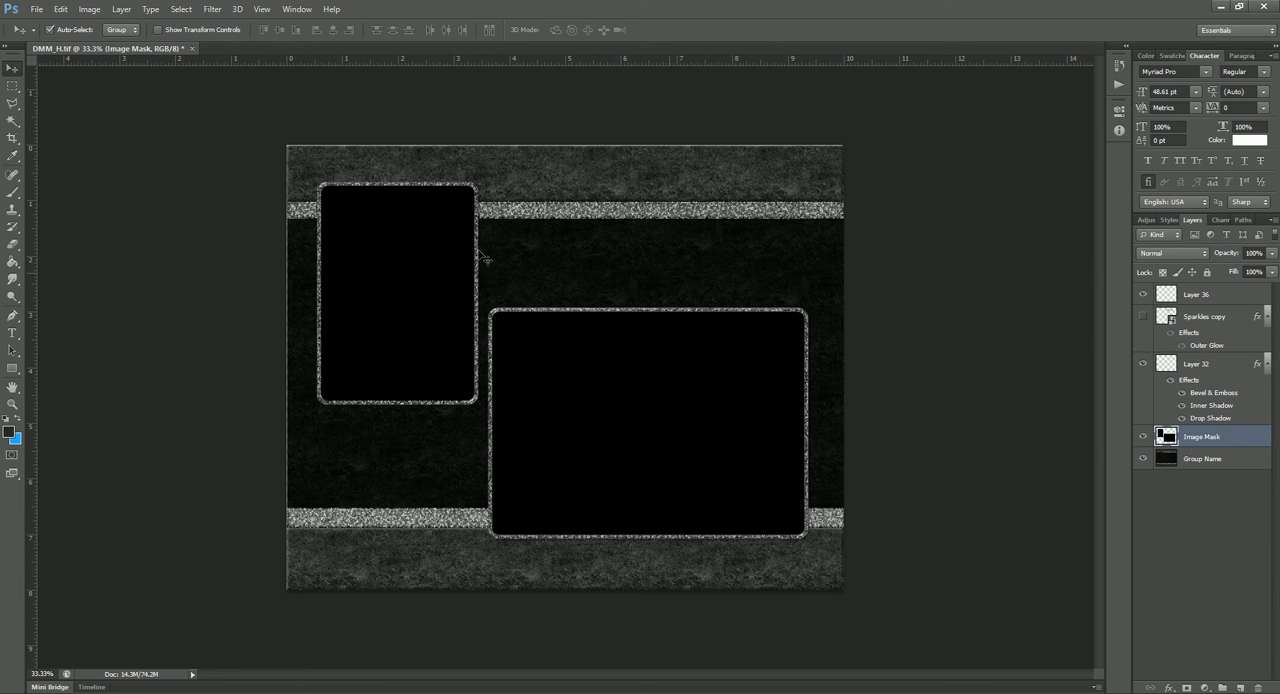
left_click(12, 121)
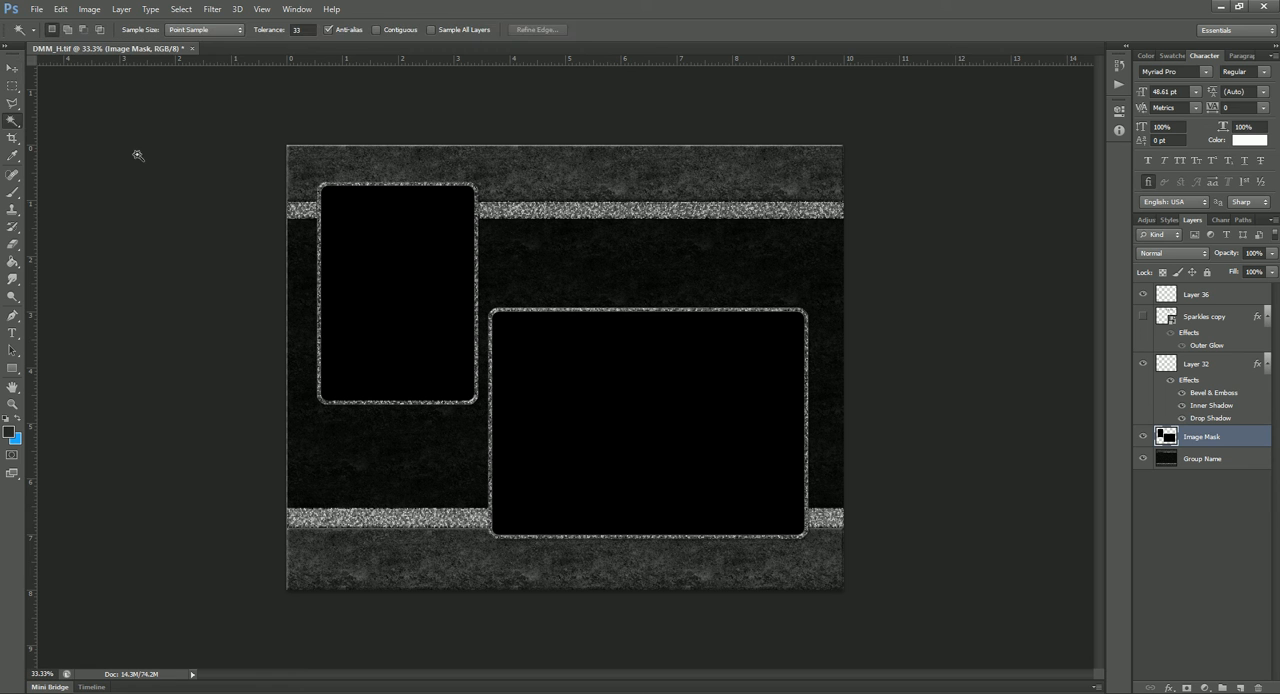
left_click(593, 222)
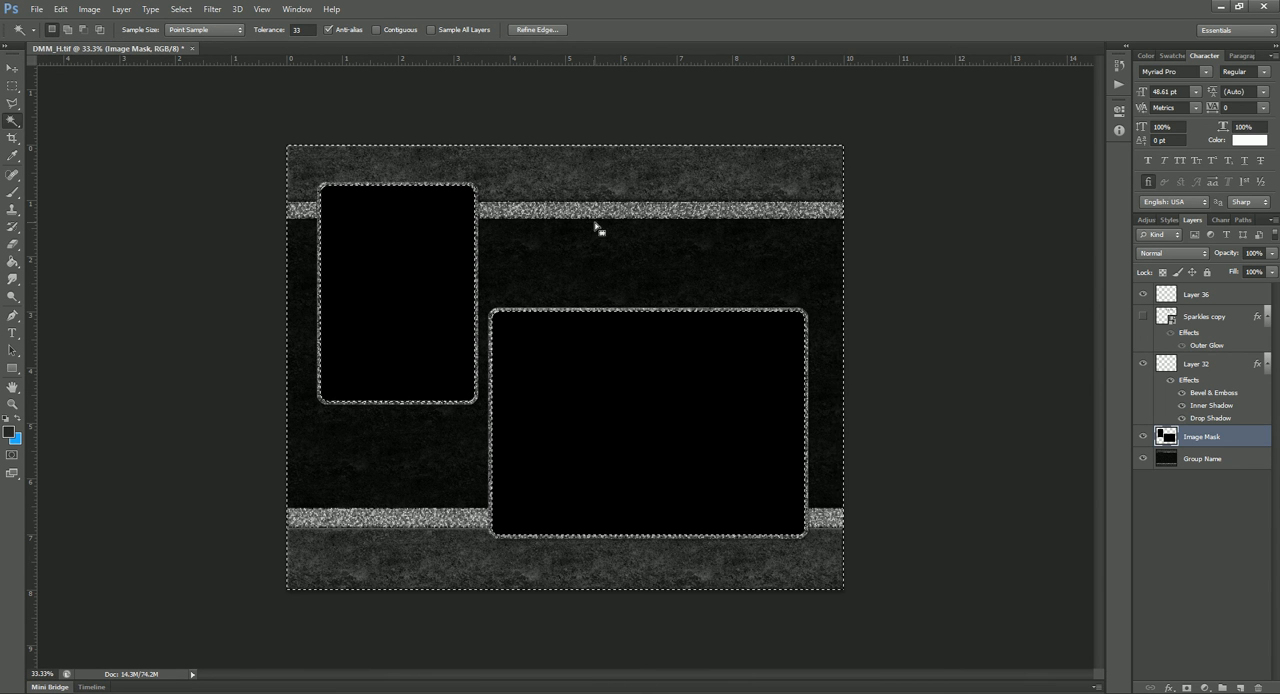
Step: Copy the selected area of the merged Group Name background to a new layer, and hide the merged original and Image Mask
left_click(1212, 459)
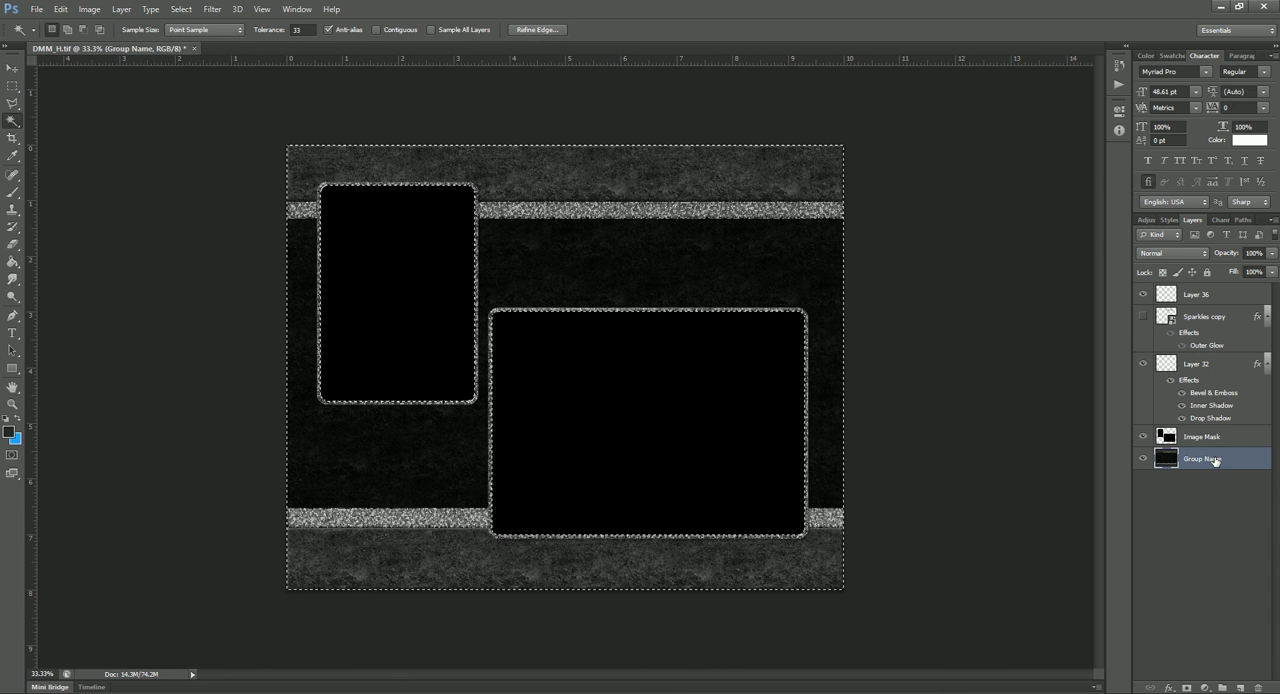
key("ctrl+j")
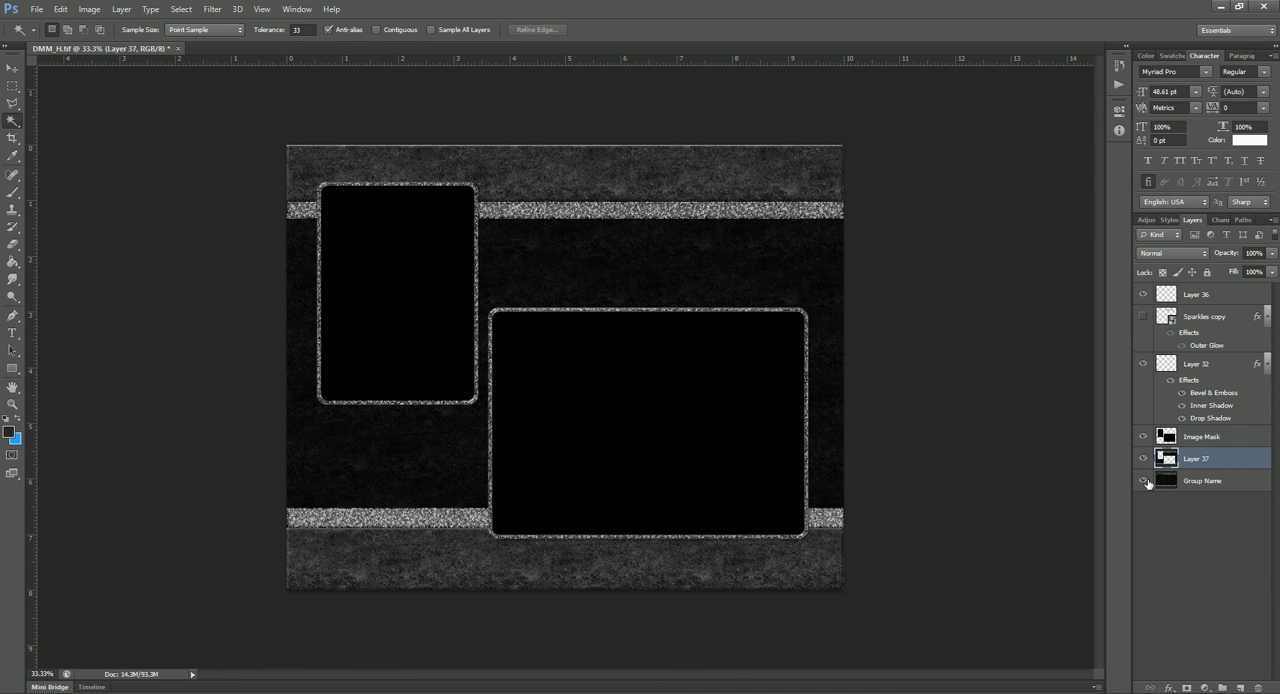
left_click(1146, 481)
left_click(1143, 437)
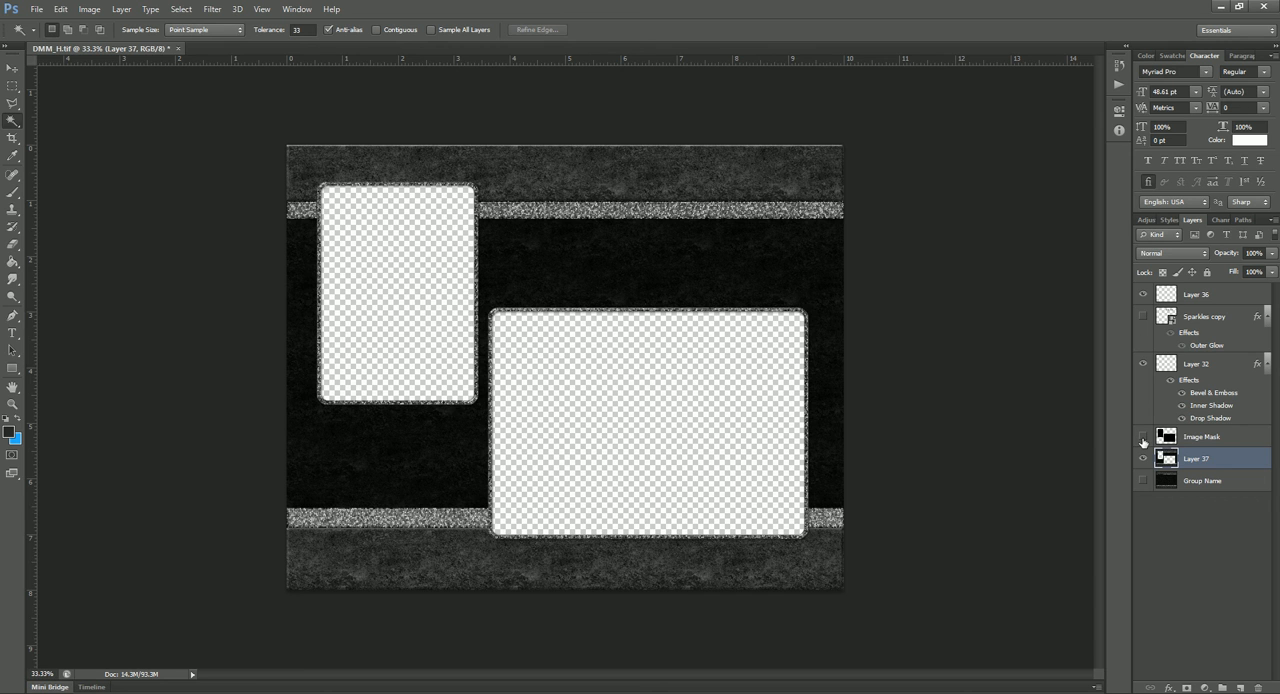